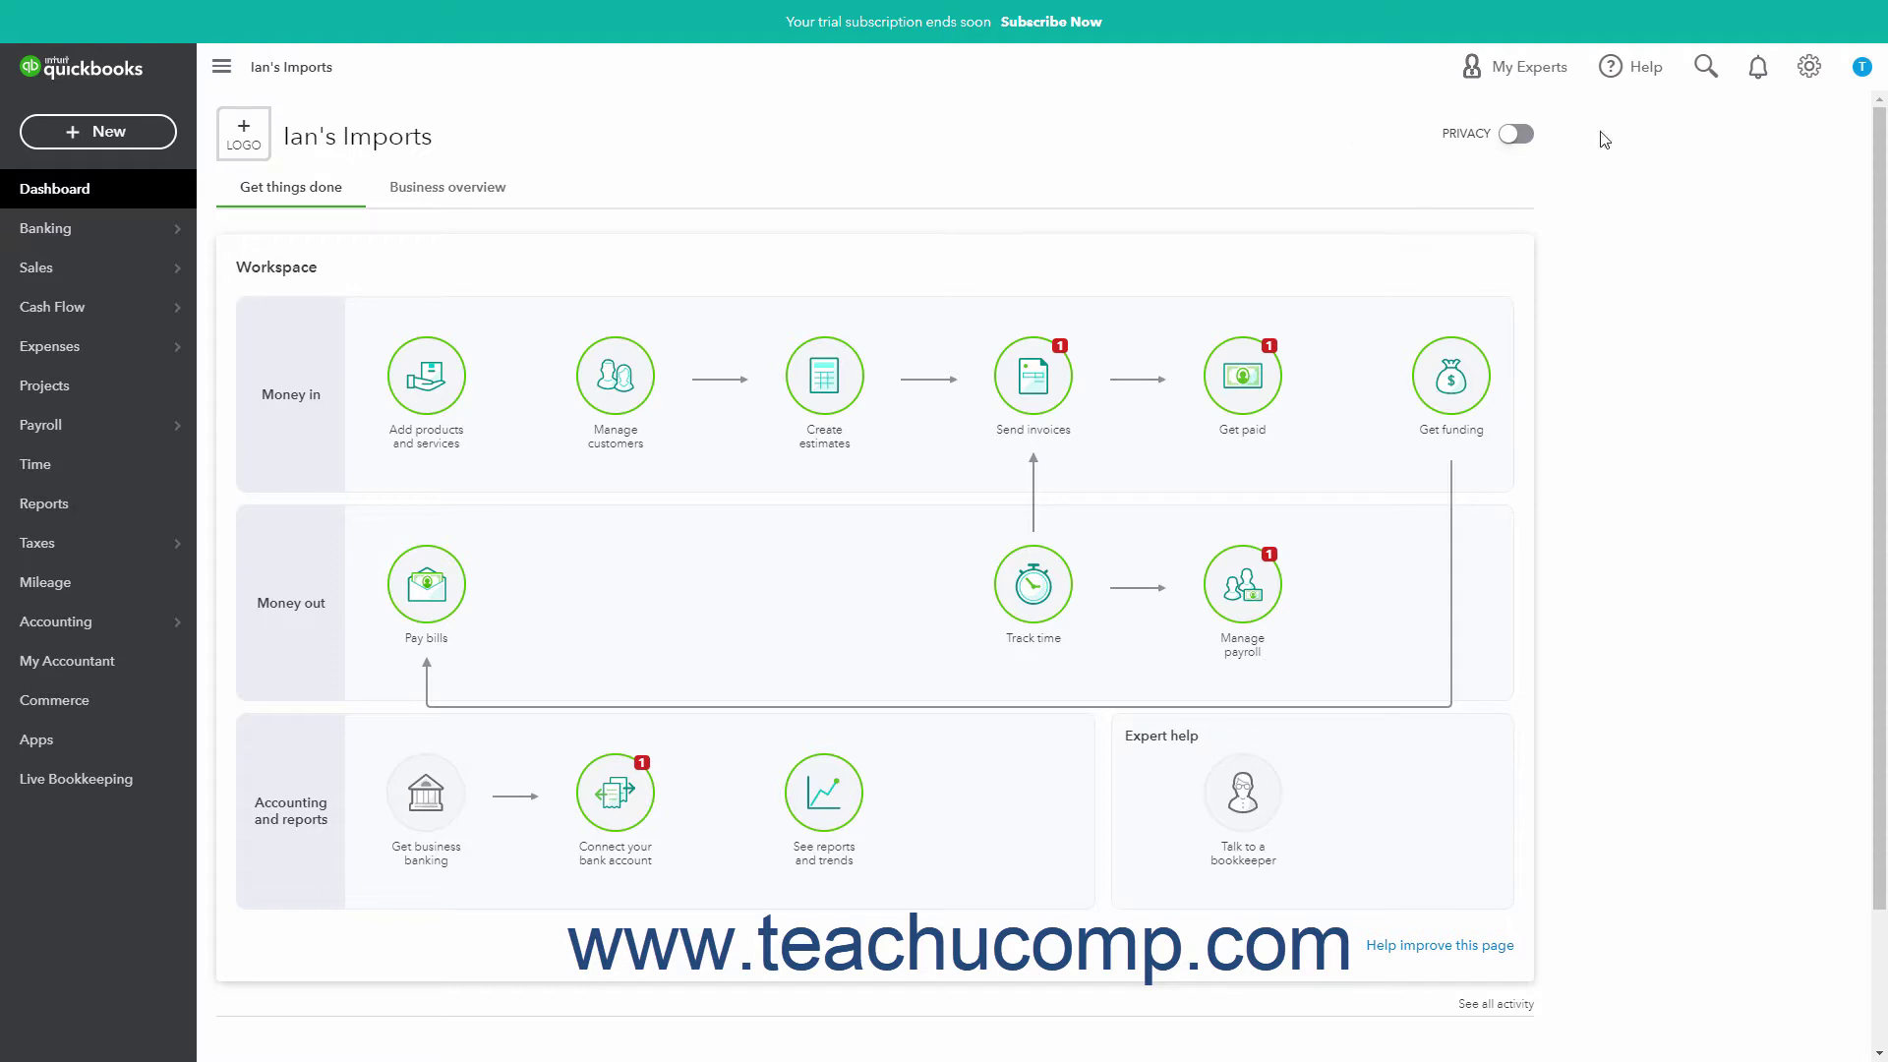
Step: Open the account reconciliation page and choose Primary Checking as the account to reconcile
{"action": "left_click", "coordinate": [1807, 67]}
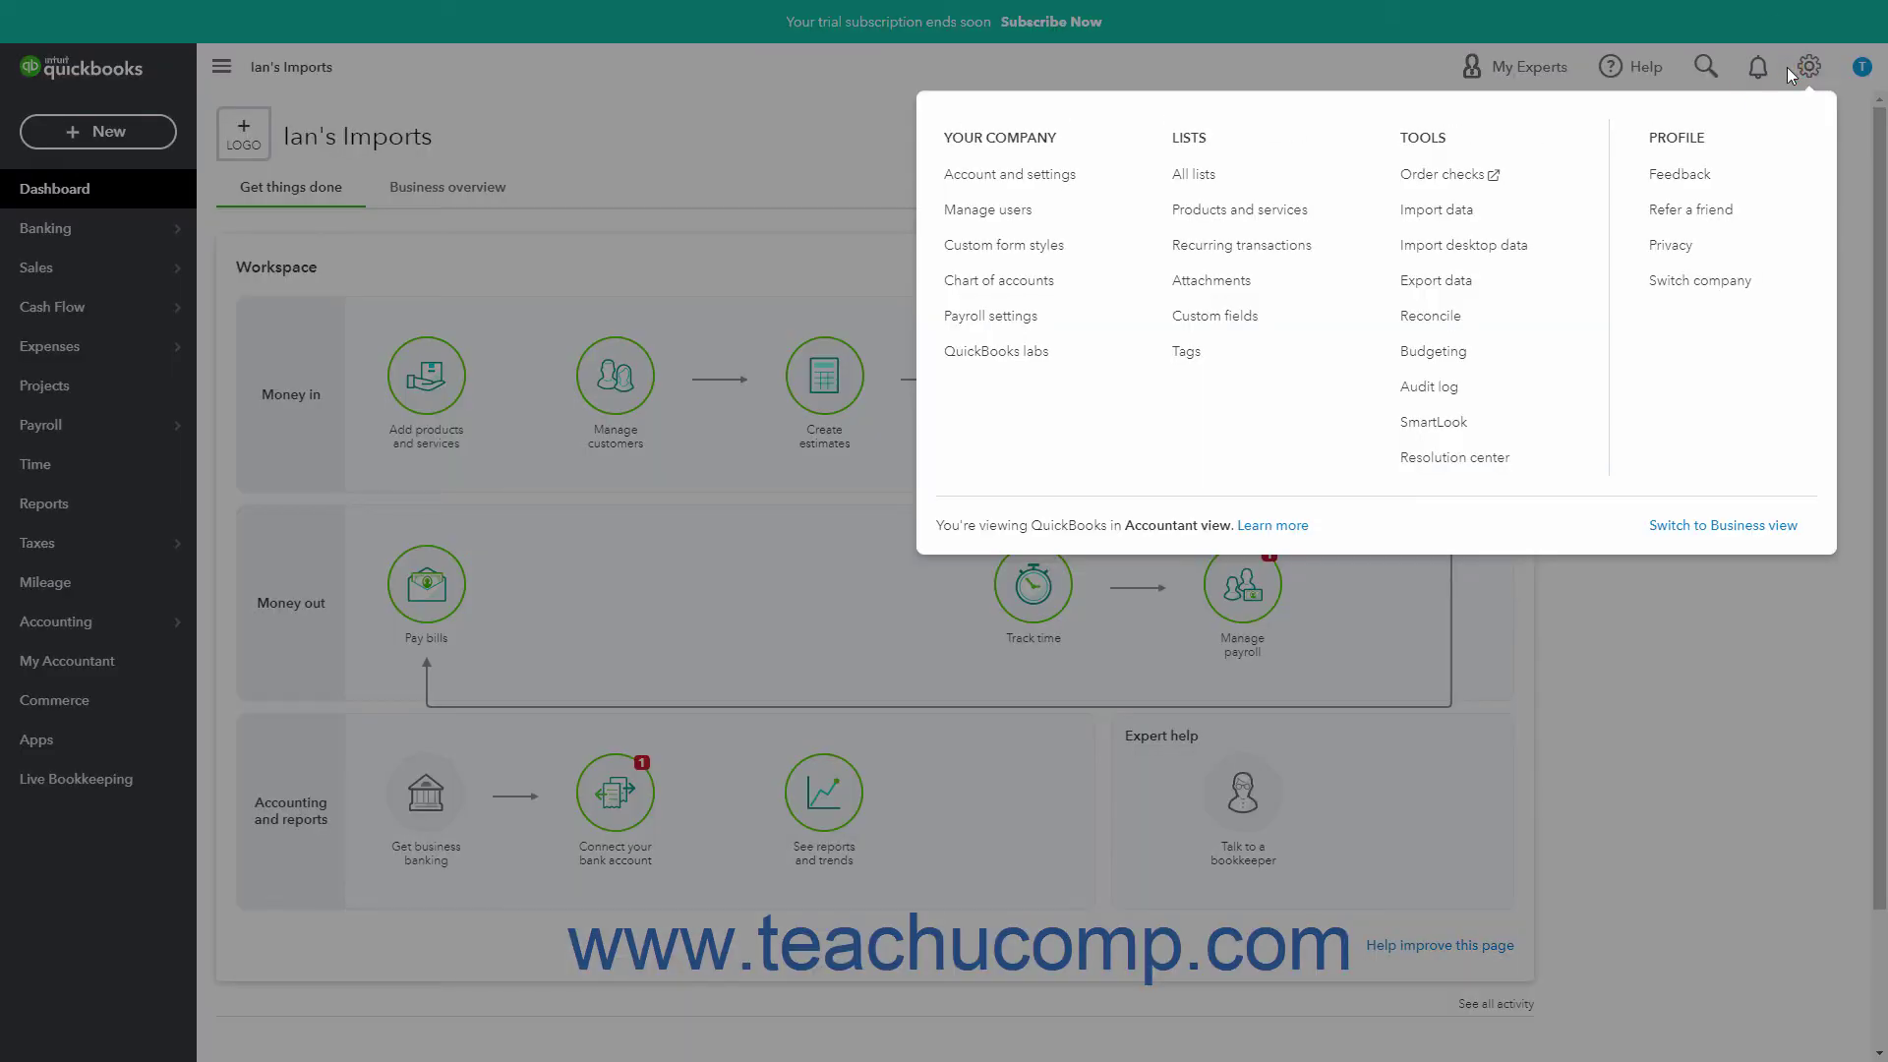
{"action": "left_click", "coordinate": [1474, 326]}
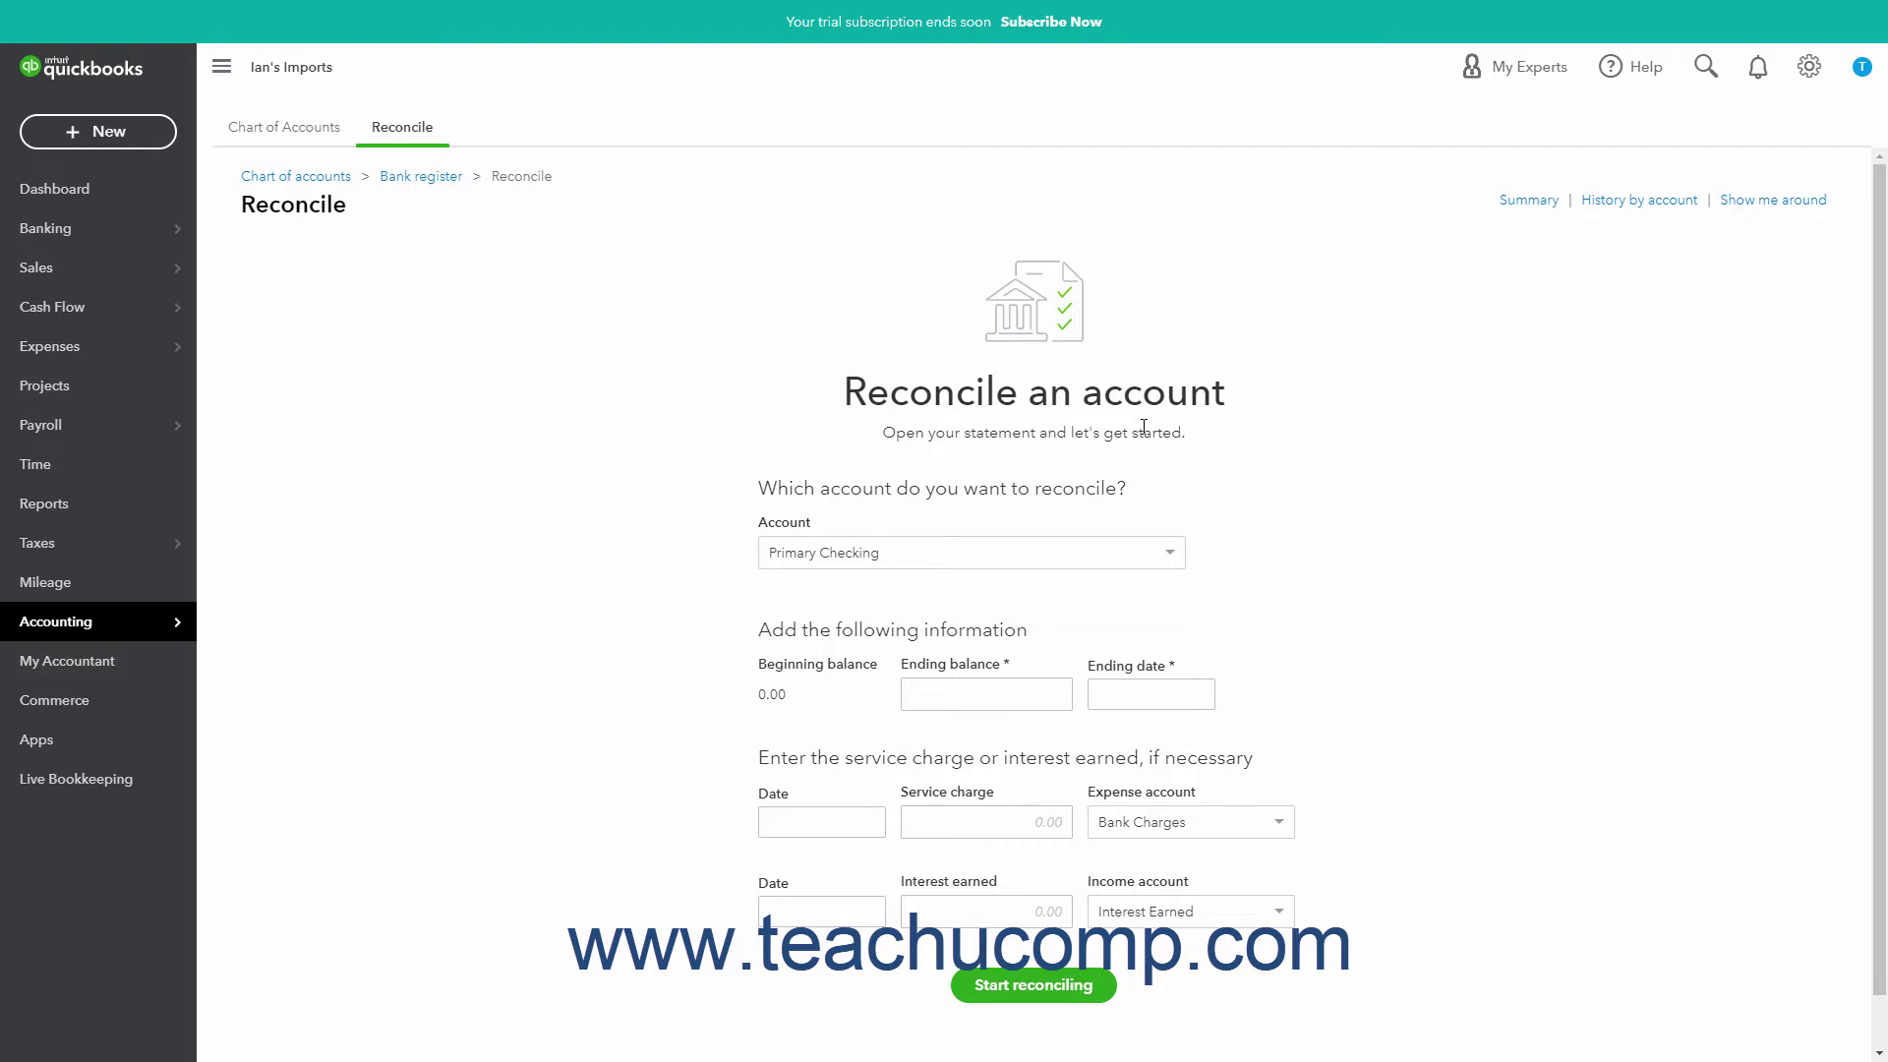
{"action": "left_click", "coordinate": [1169, 555]}
{"action": "left_click", "coordinate": [946, 617]}
Step: Enter a statement ending balance of 23,029.03 and an ending date of 03/31/2021
{"action": "left_click", "coordinate": [959, 695]}
{"action": "type", "text": "23029.03"}
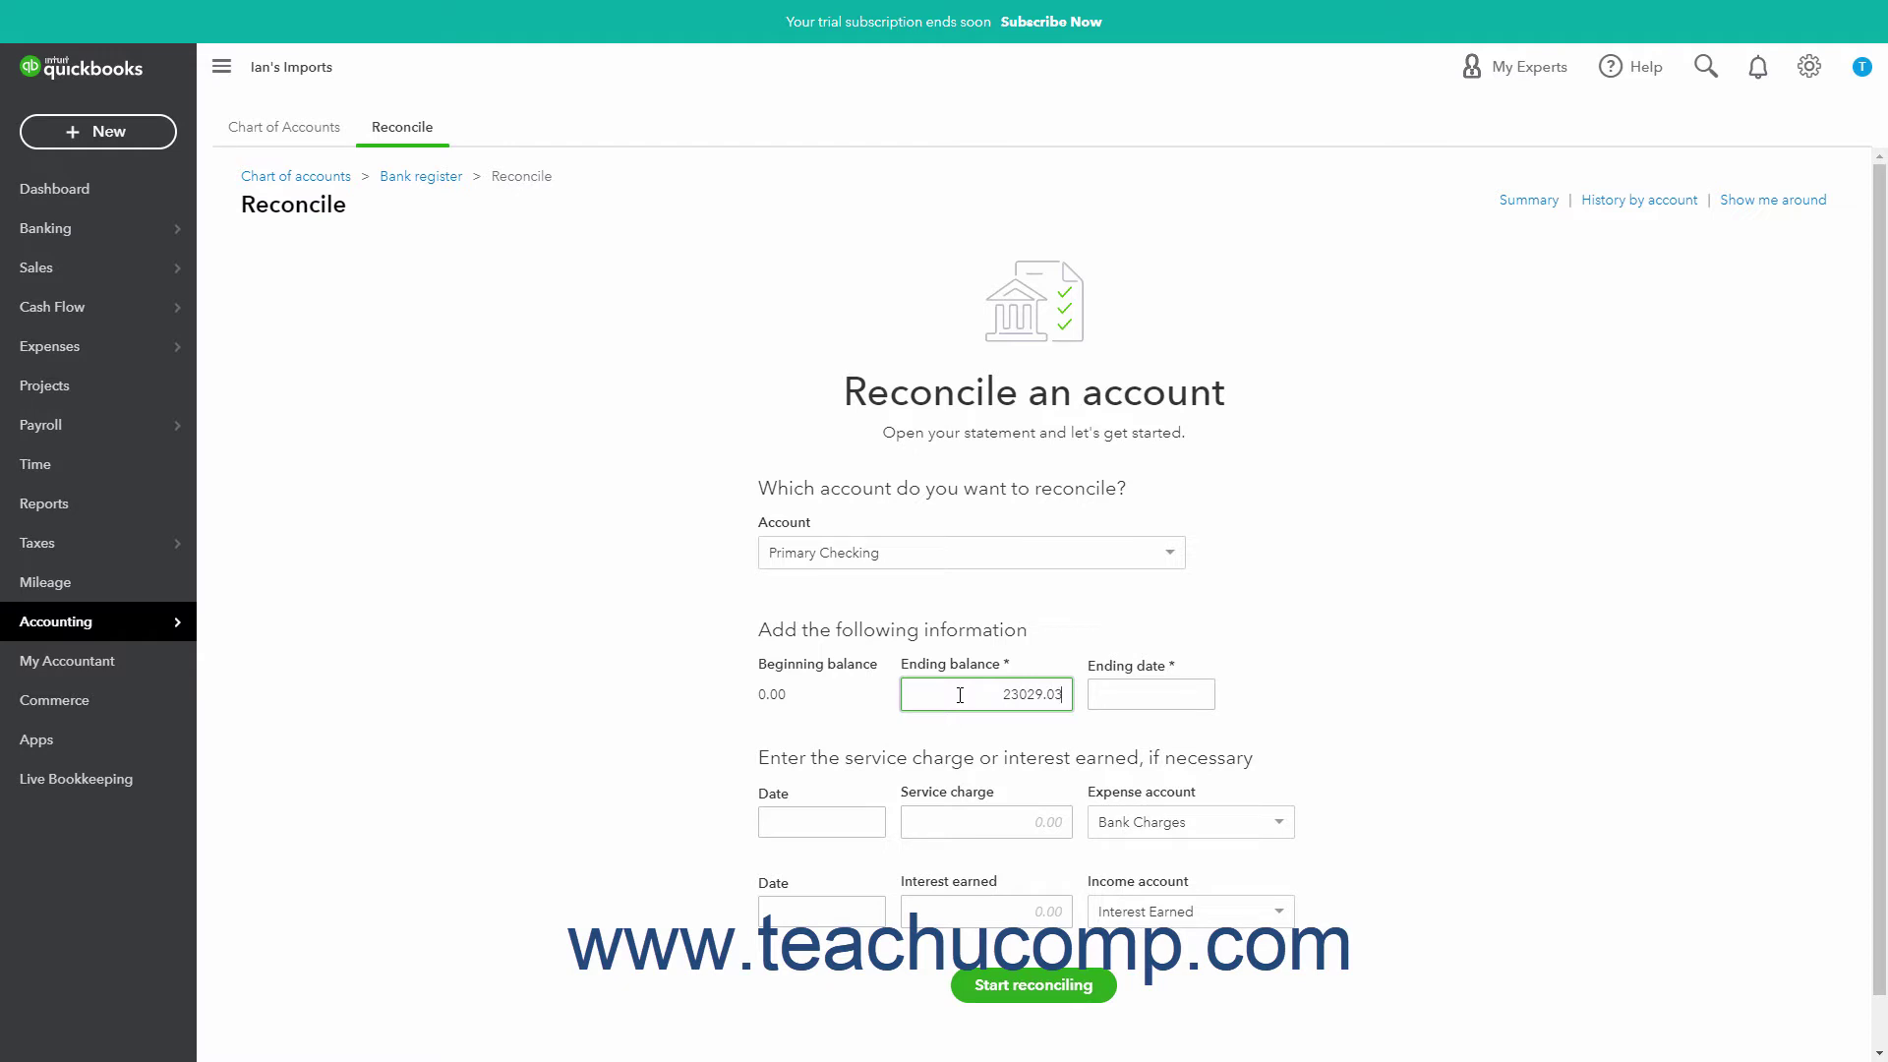
{"action": "left_click", "coordinate": [1197, 695]}
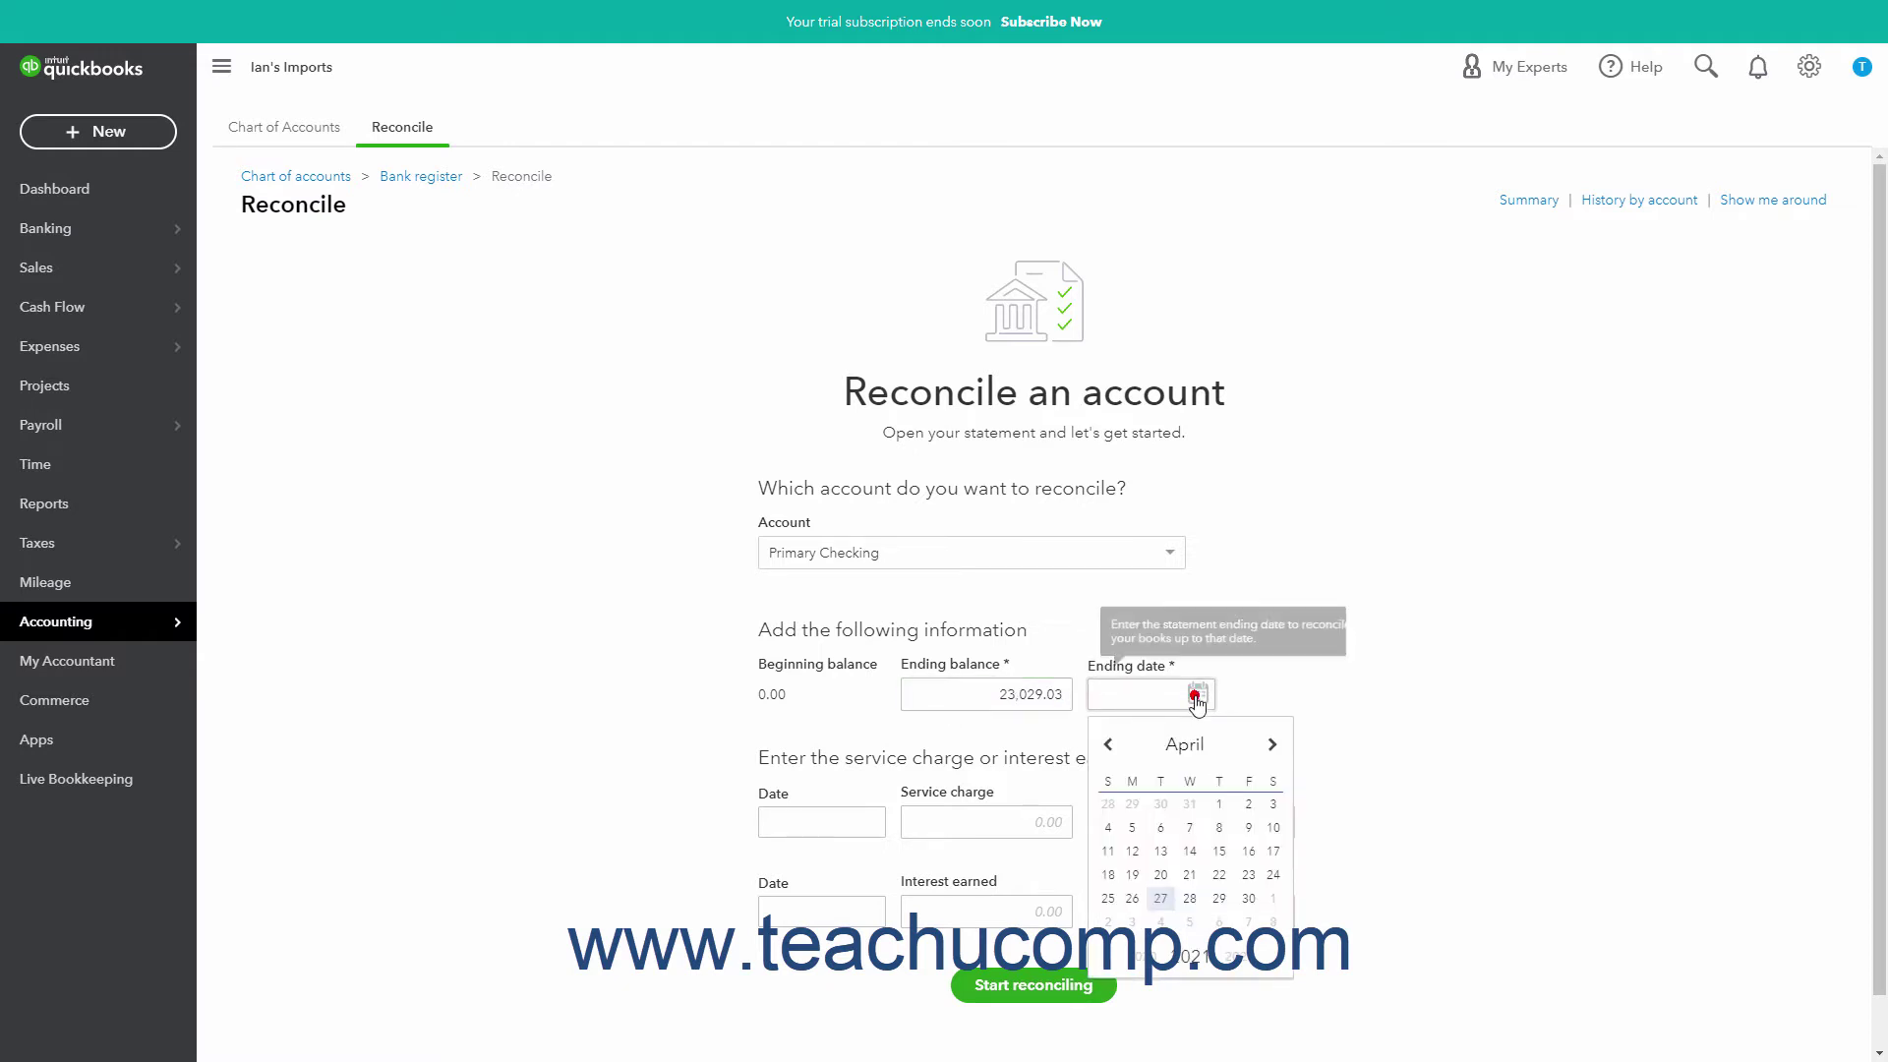
{"action": "left_click", "coordinate": [1108, 746]}
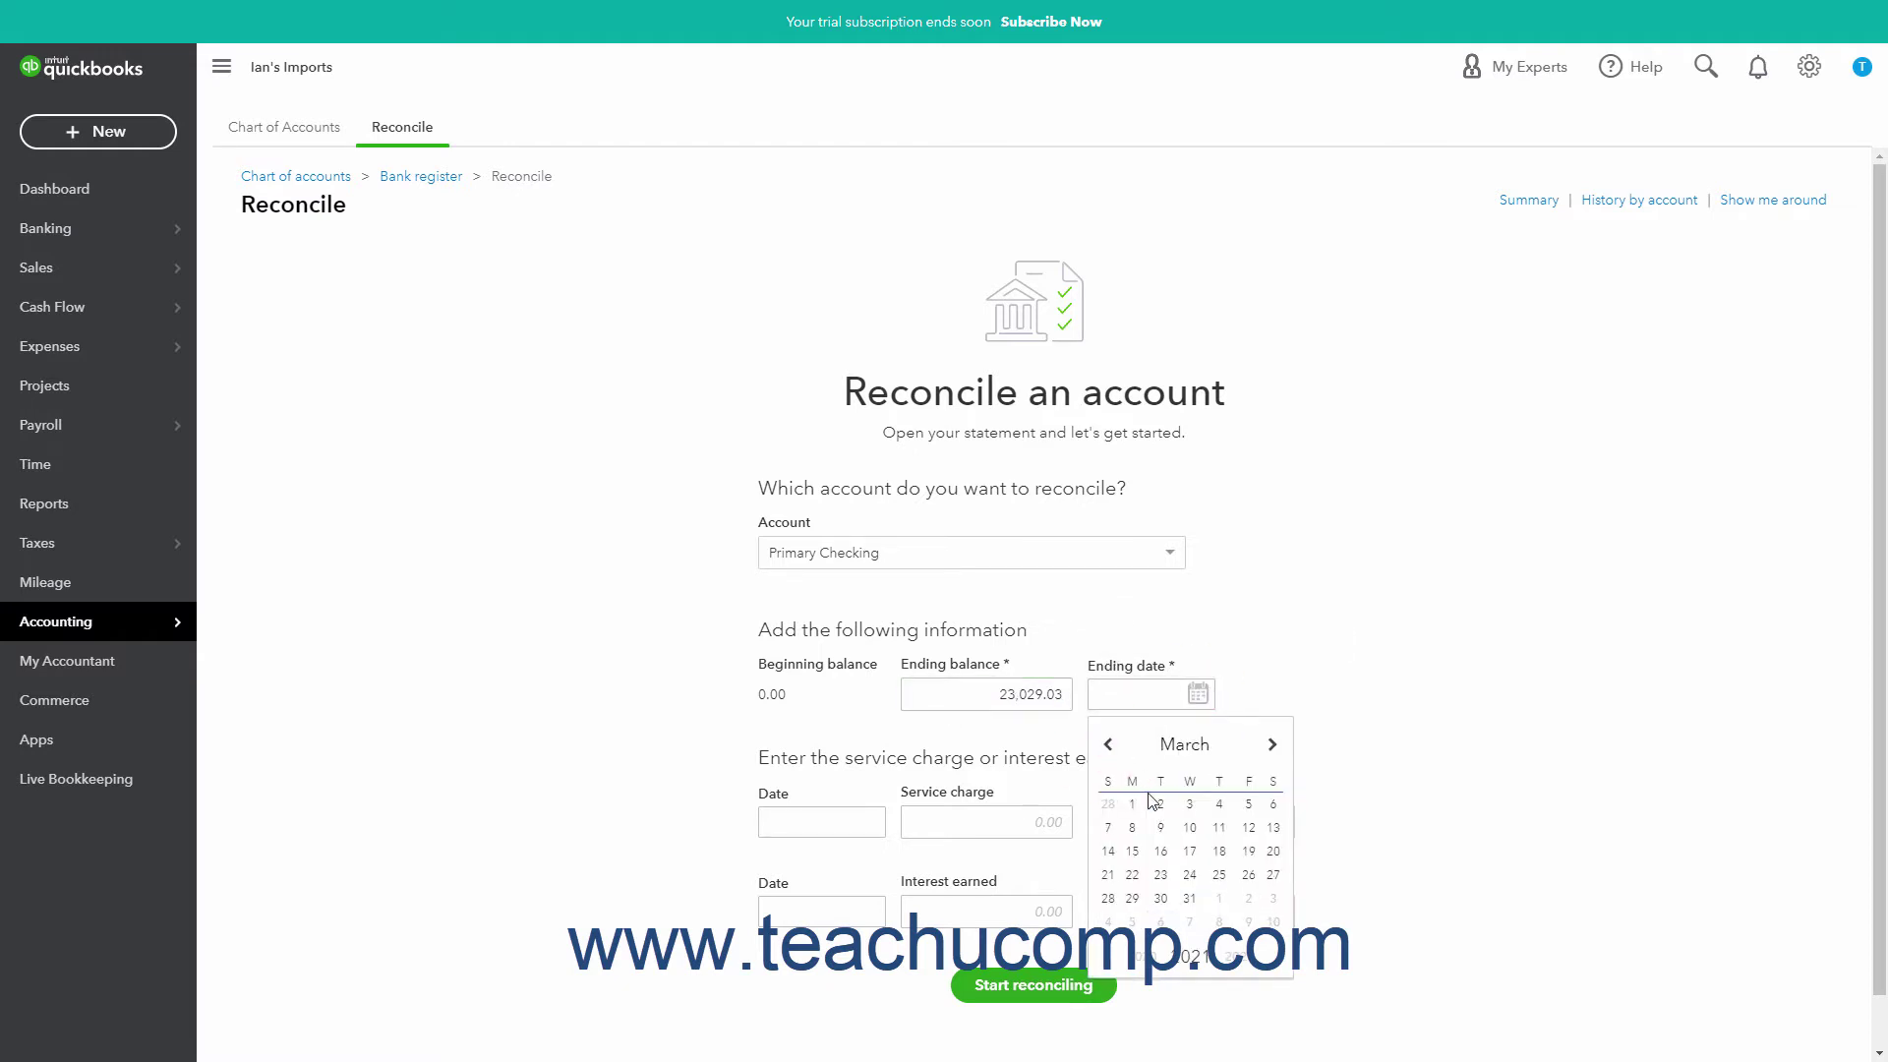
{"action": "left_click", "coordinate": [1187, 898]}
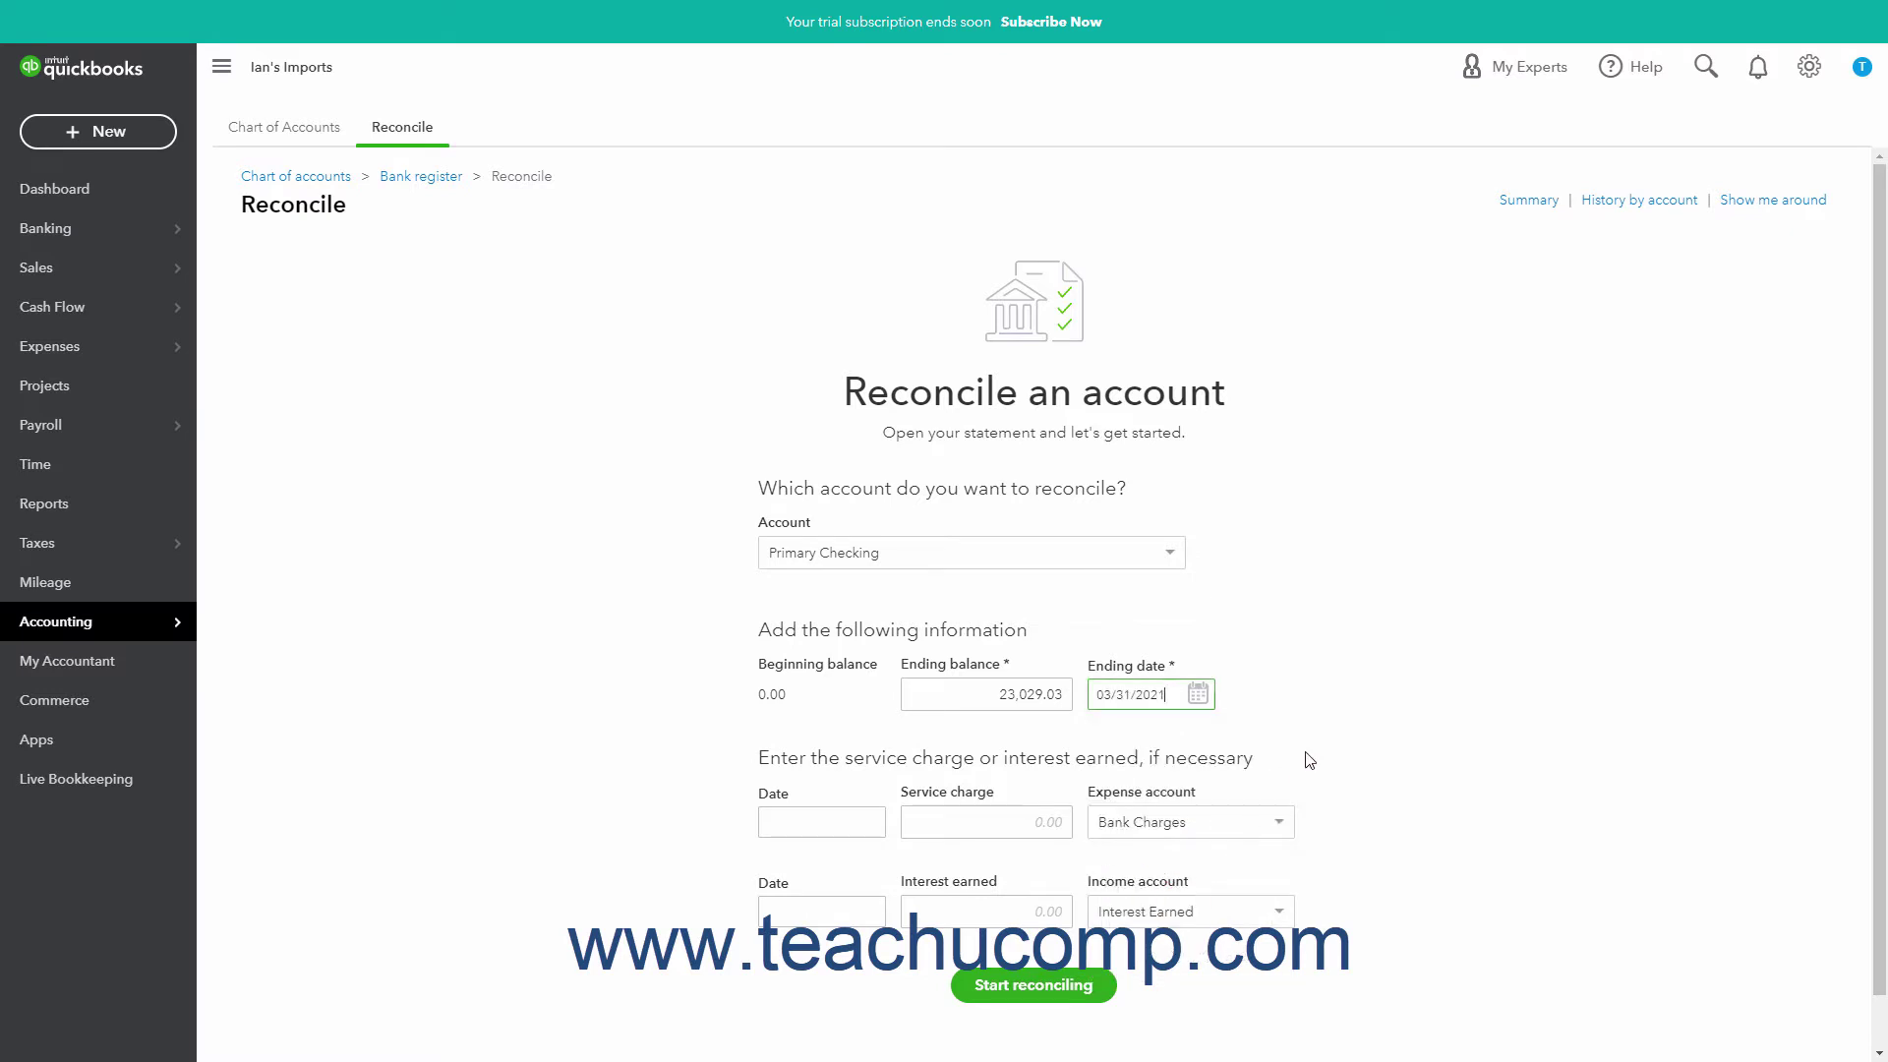
{"action": "left_click", "coordinate": [921, 755]}
{"action": "left_click", "coordinate": [940, 825]}
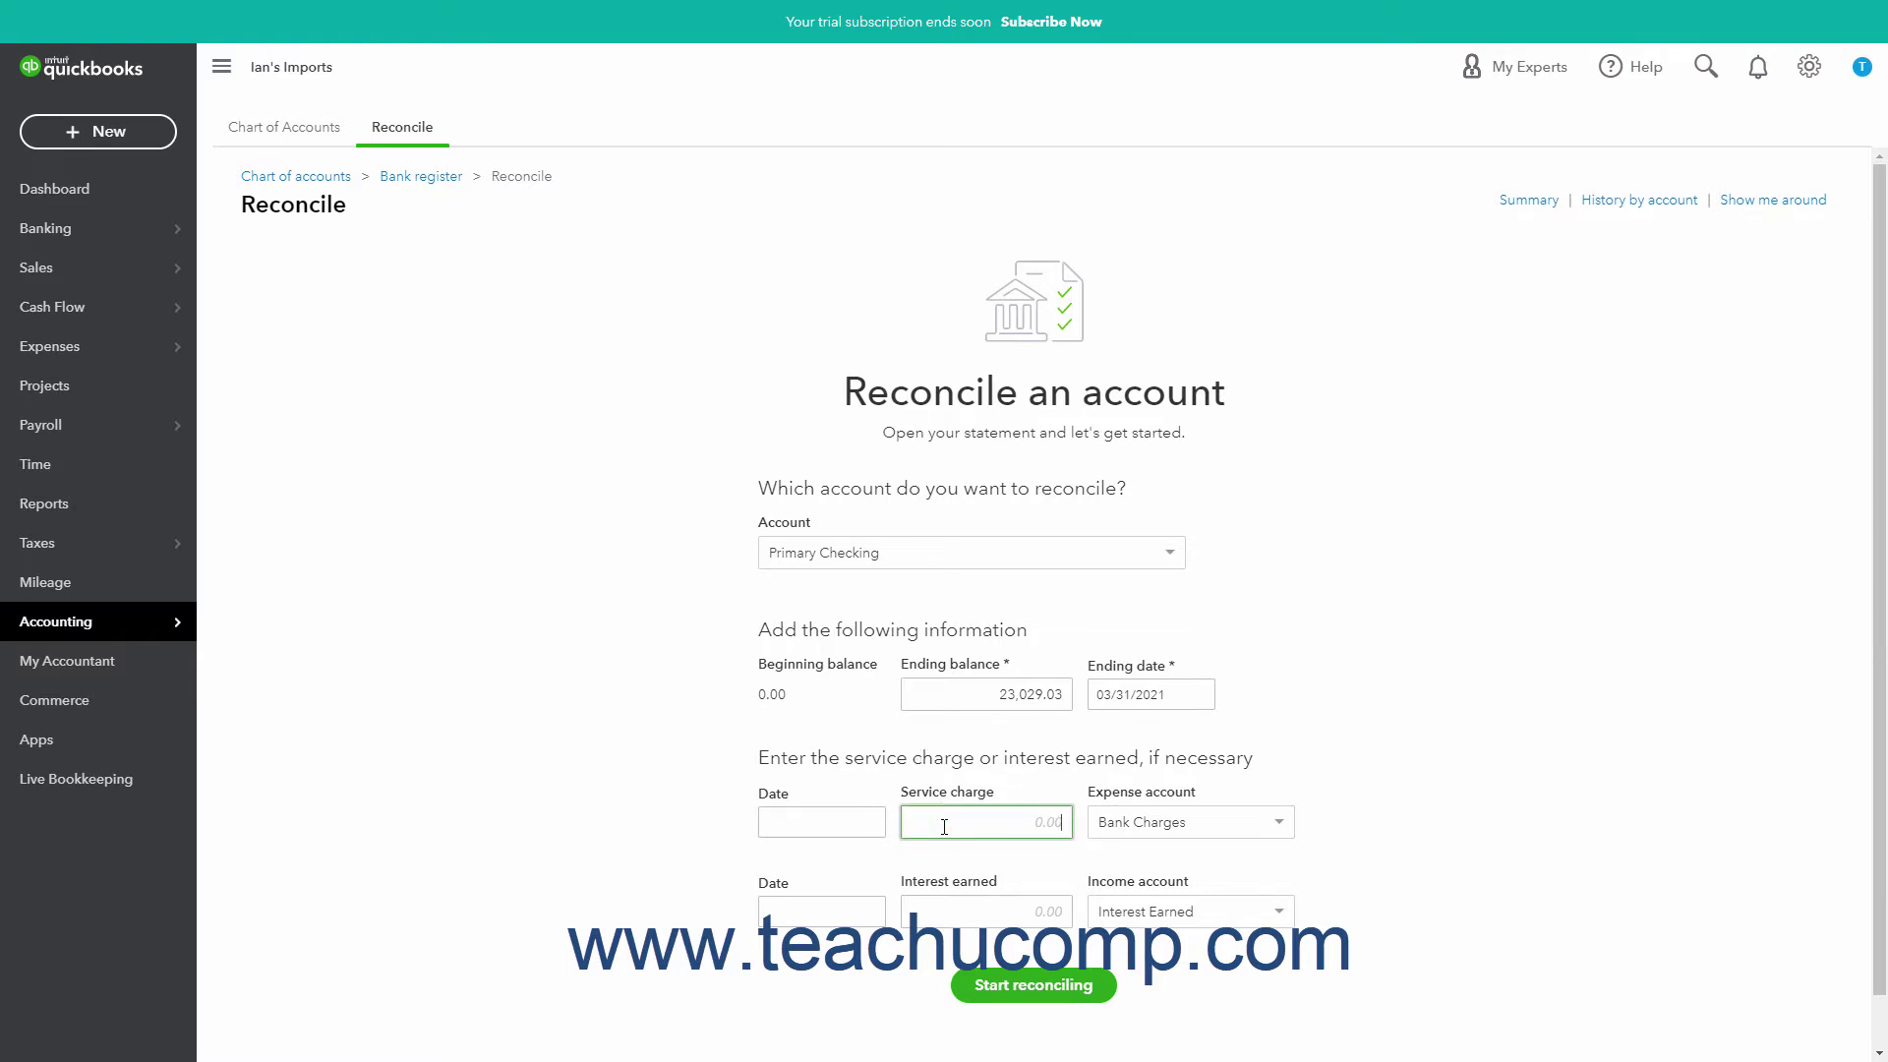
{"action": "left_click", "coordinate": [870, 830]}
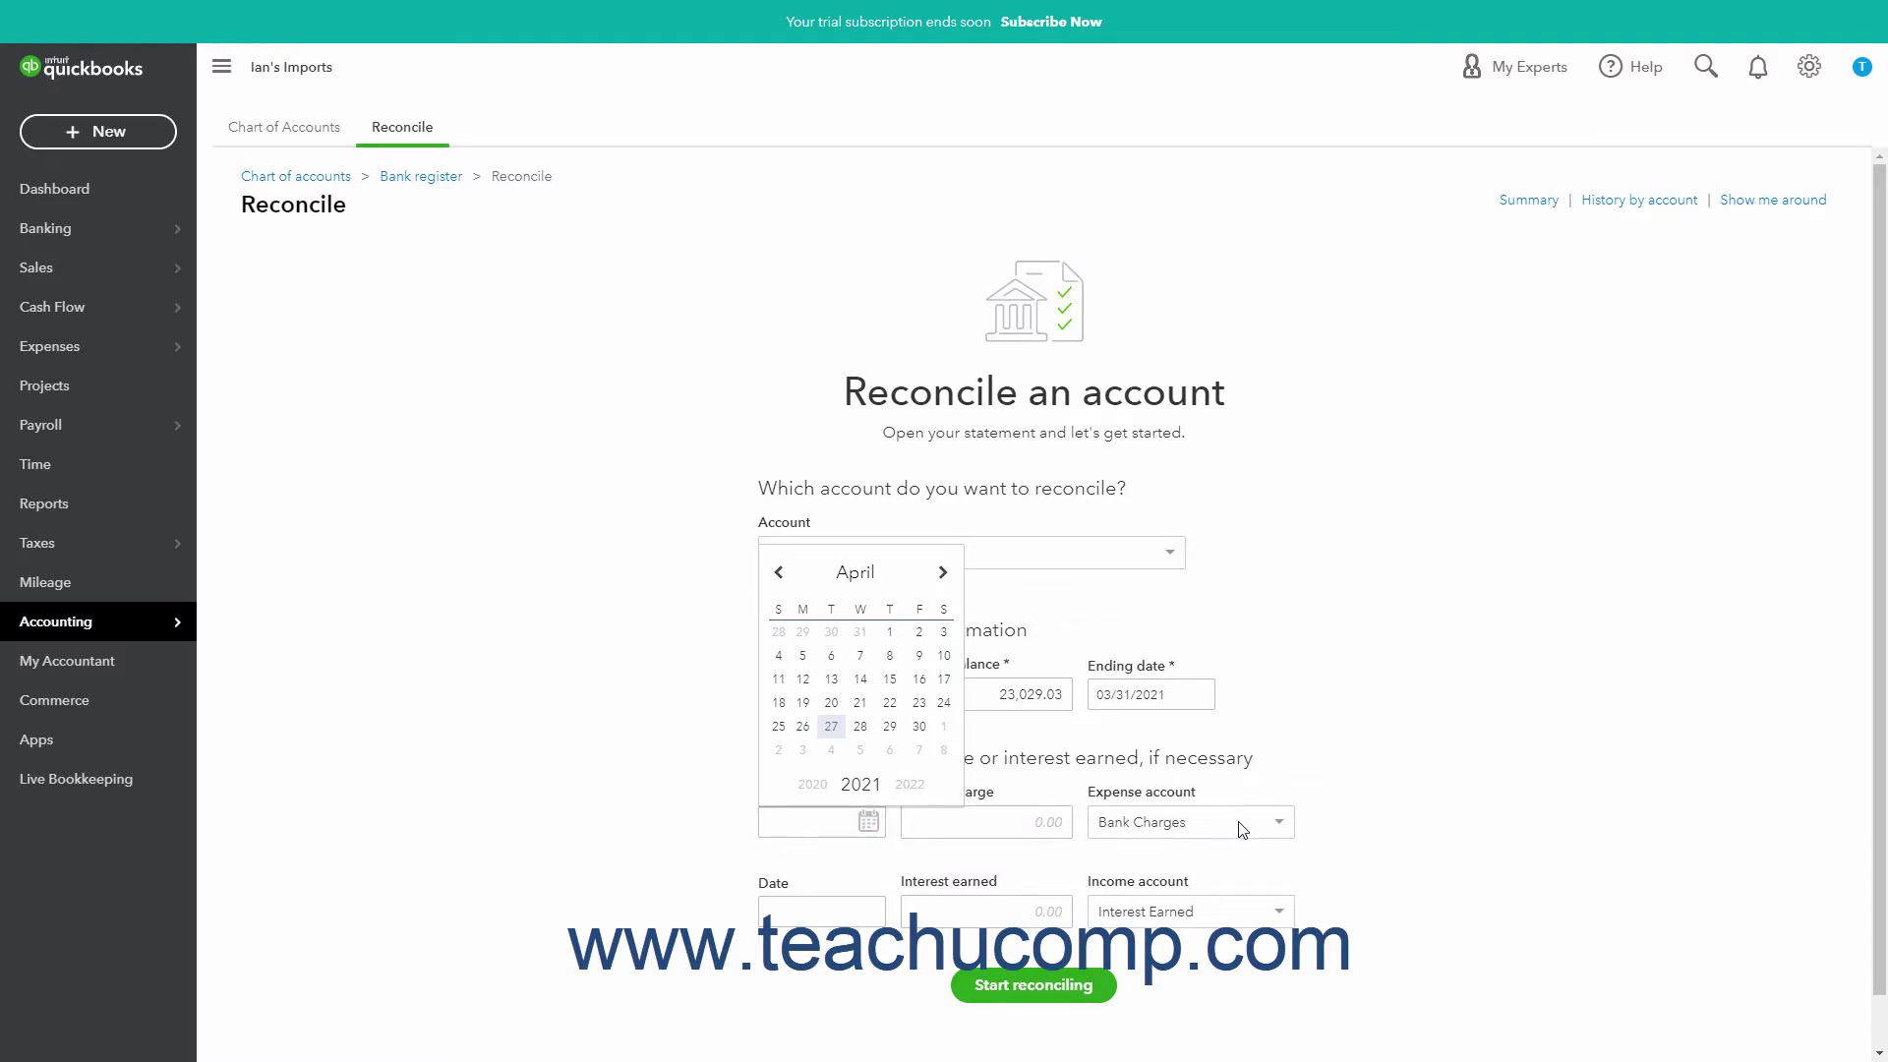
{"action": "left_click", "coordinate": [1278, 828]}
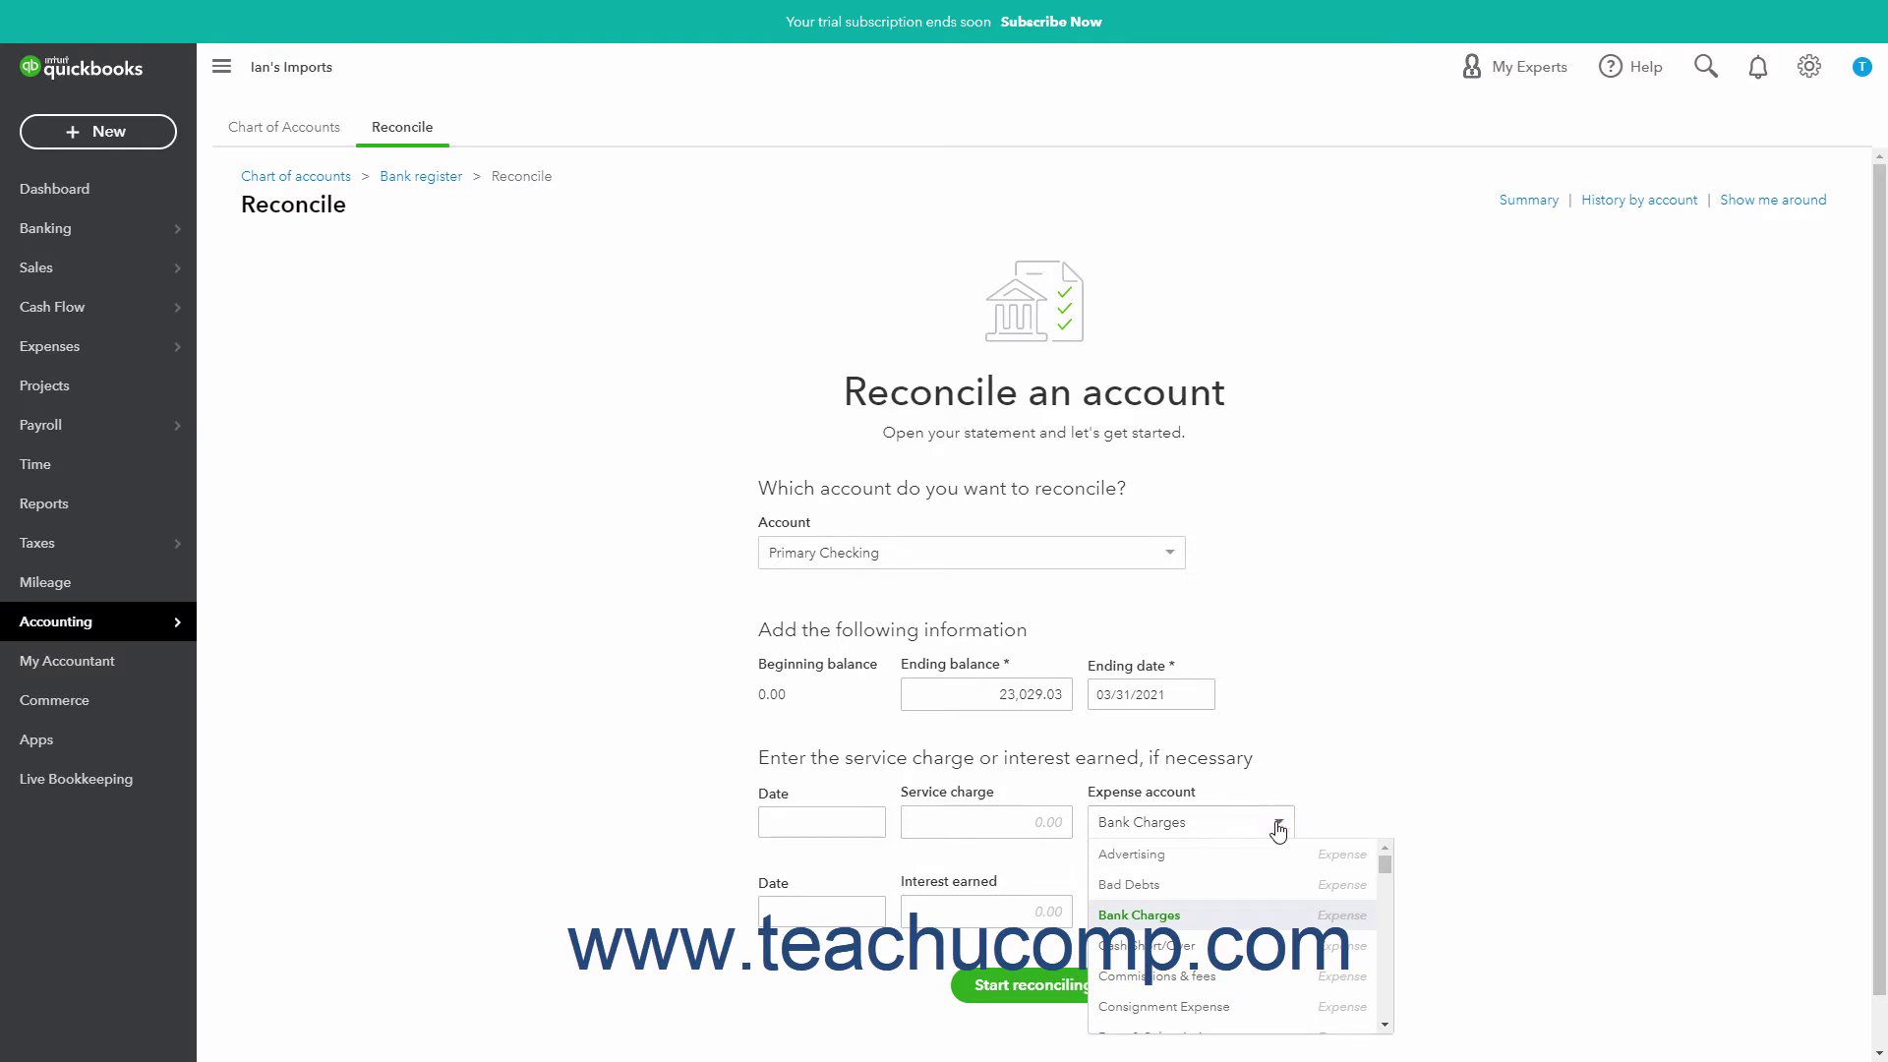
{"action": "left_click", "coordinate": [1277, 828]}
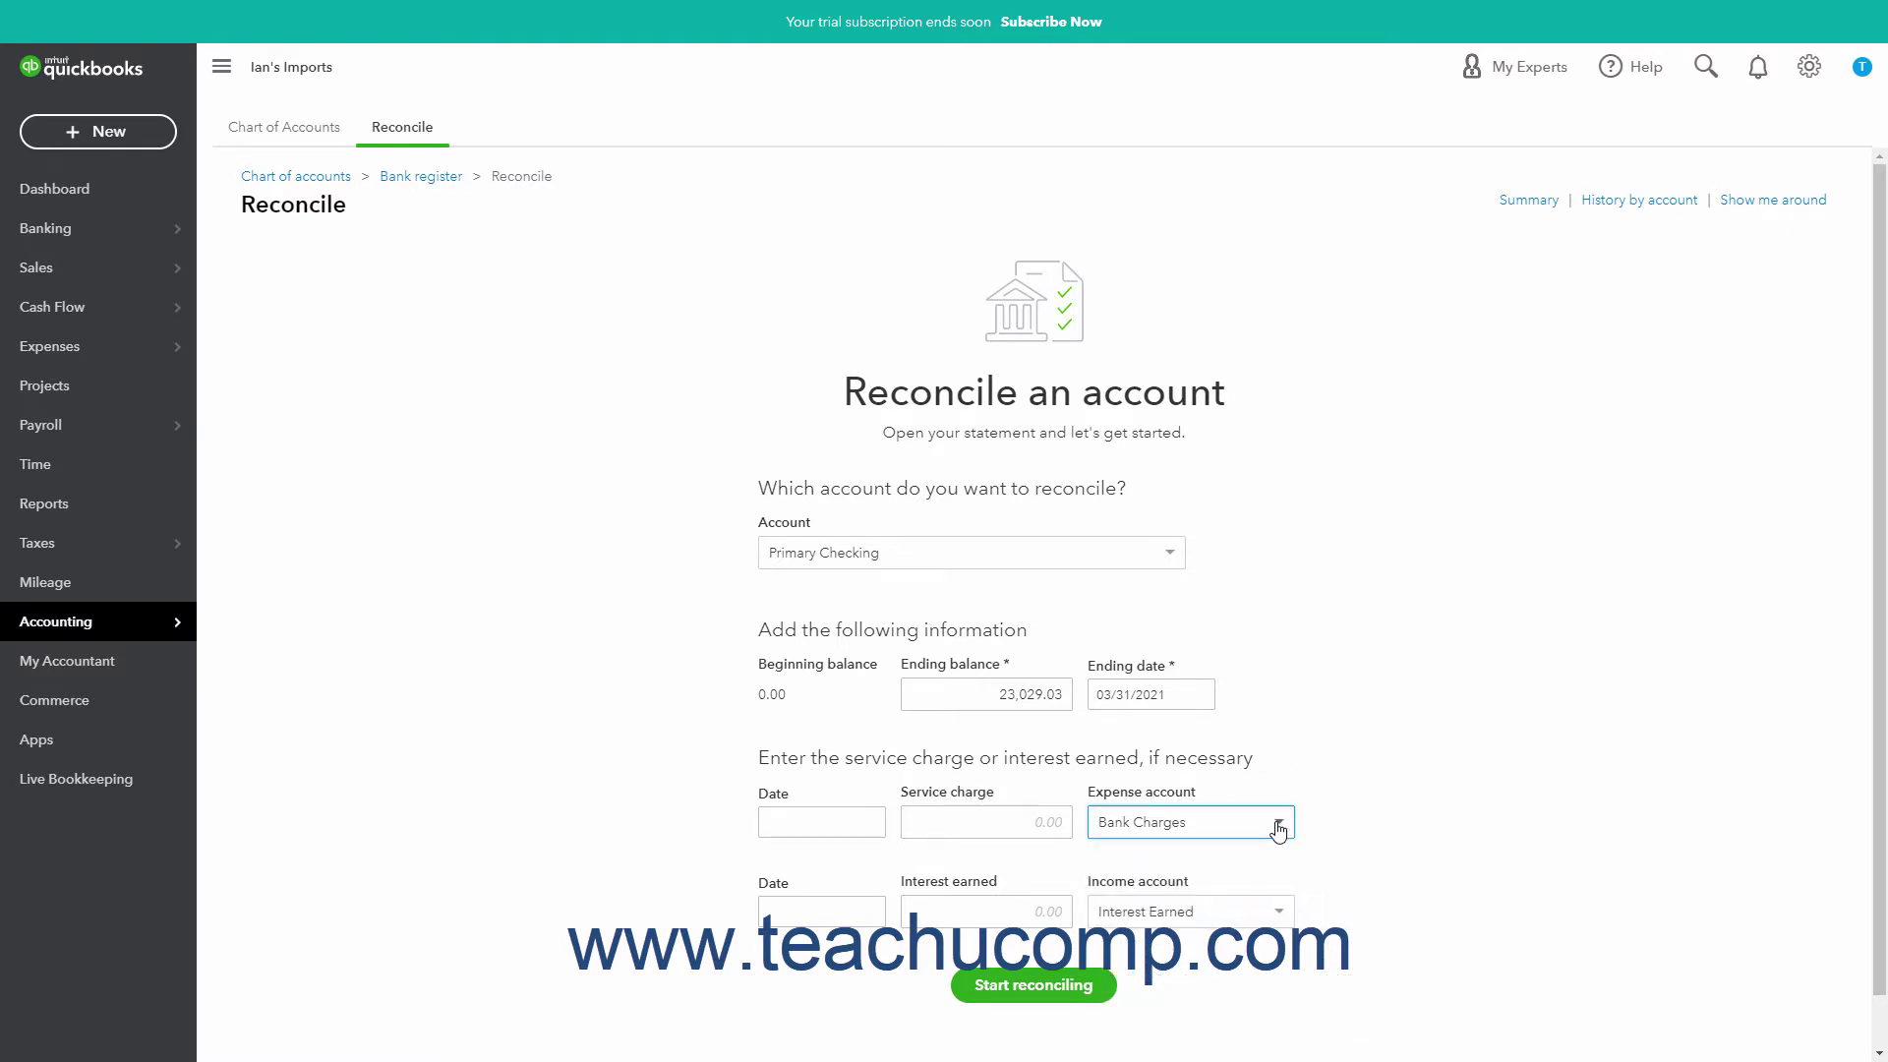
{"action": "left_click", "coordinate": [982, 906]}
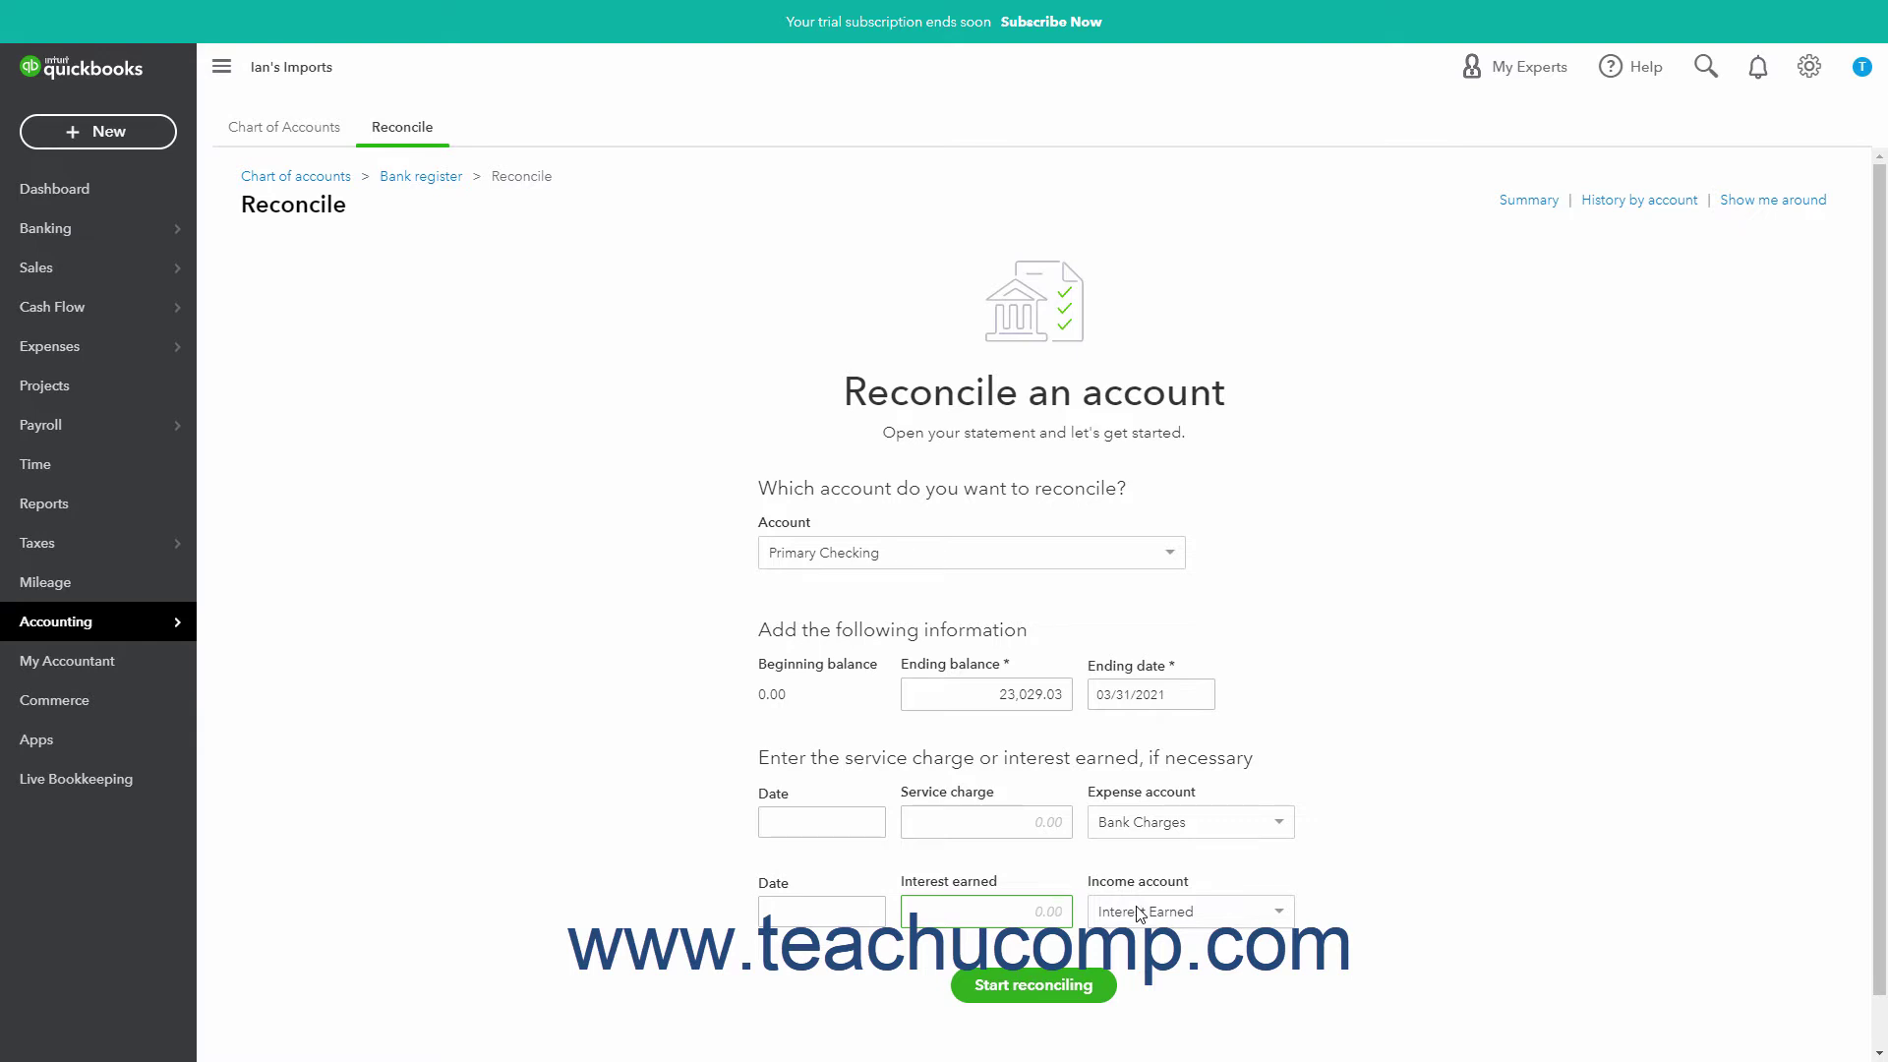
Step: Start reconciling the account and review its transactions by payments and by deposits, ending with the list of all transactions
{"action": "left_click", "coordinate": [1045, 995]}
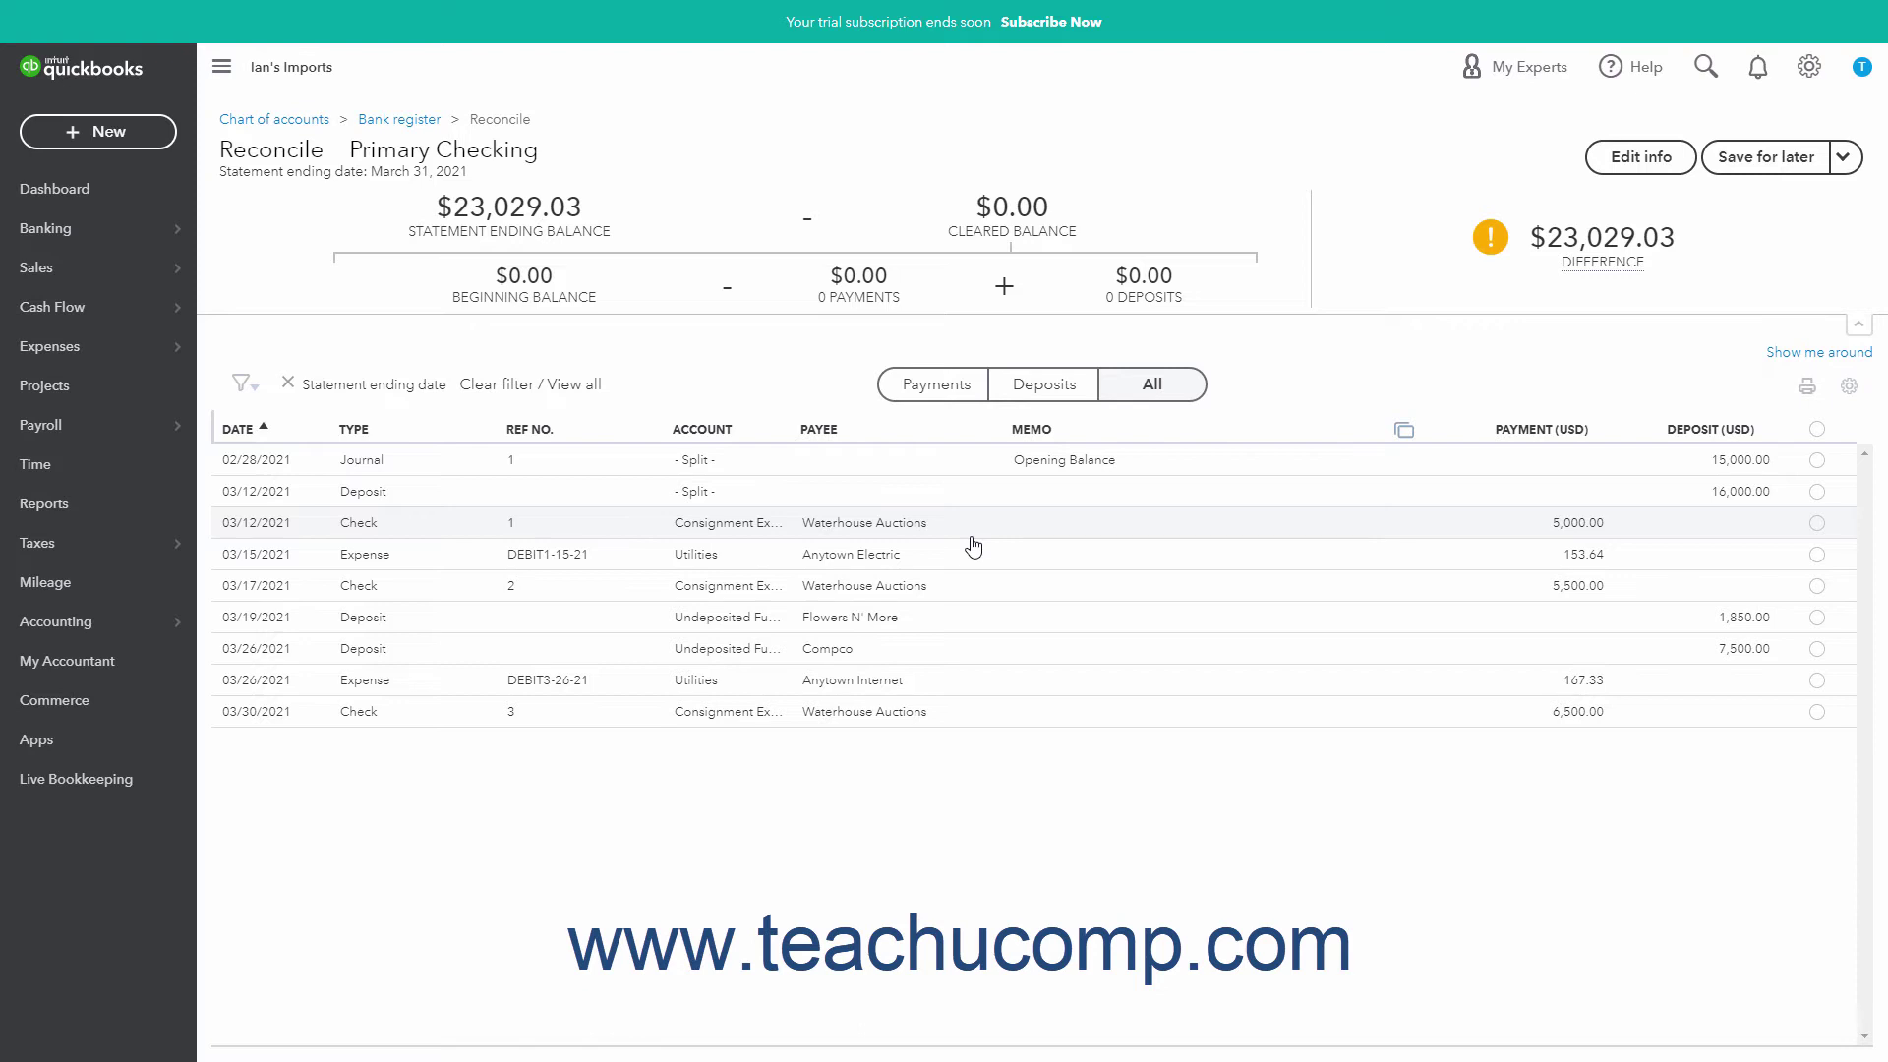
{"action": "left_click", "coordinate": [969, 393]}
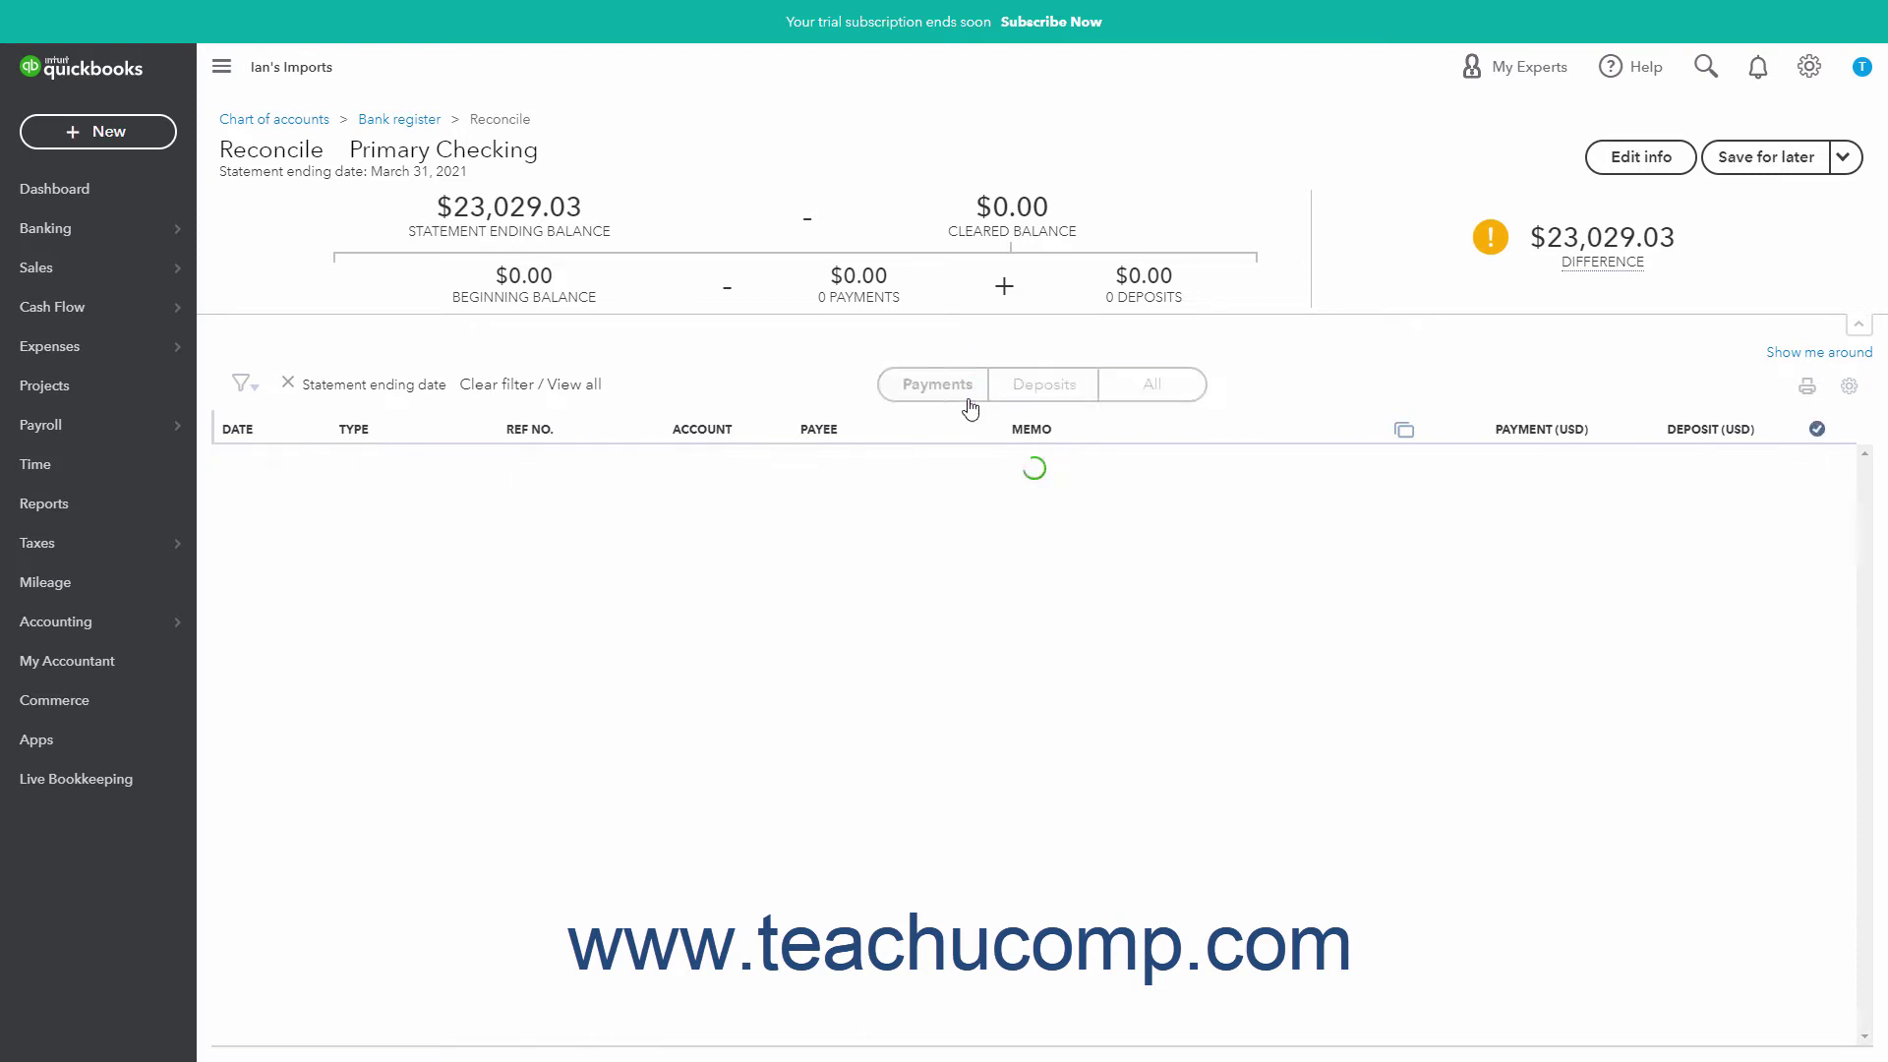
{"action": "left_click", "coordinate": [1042, 403]}
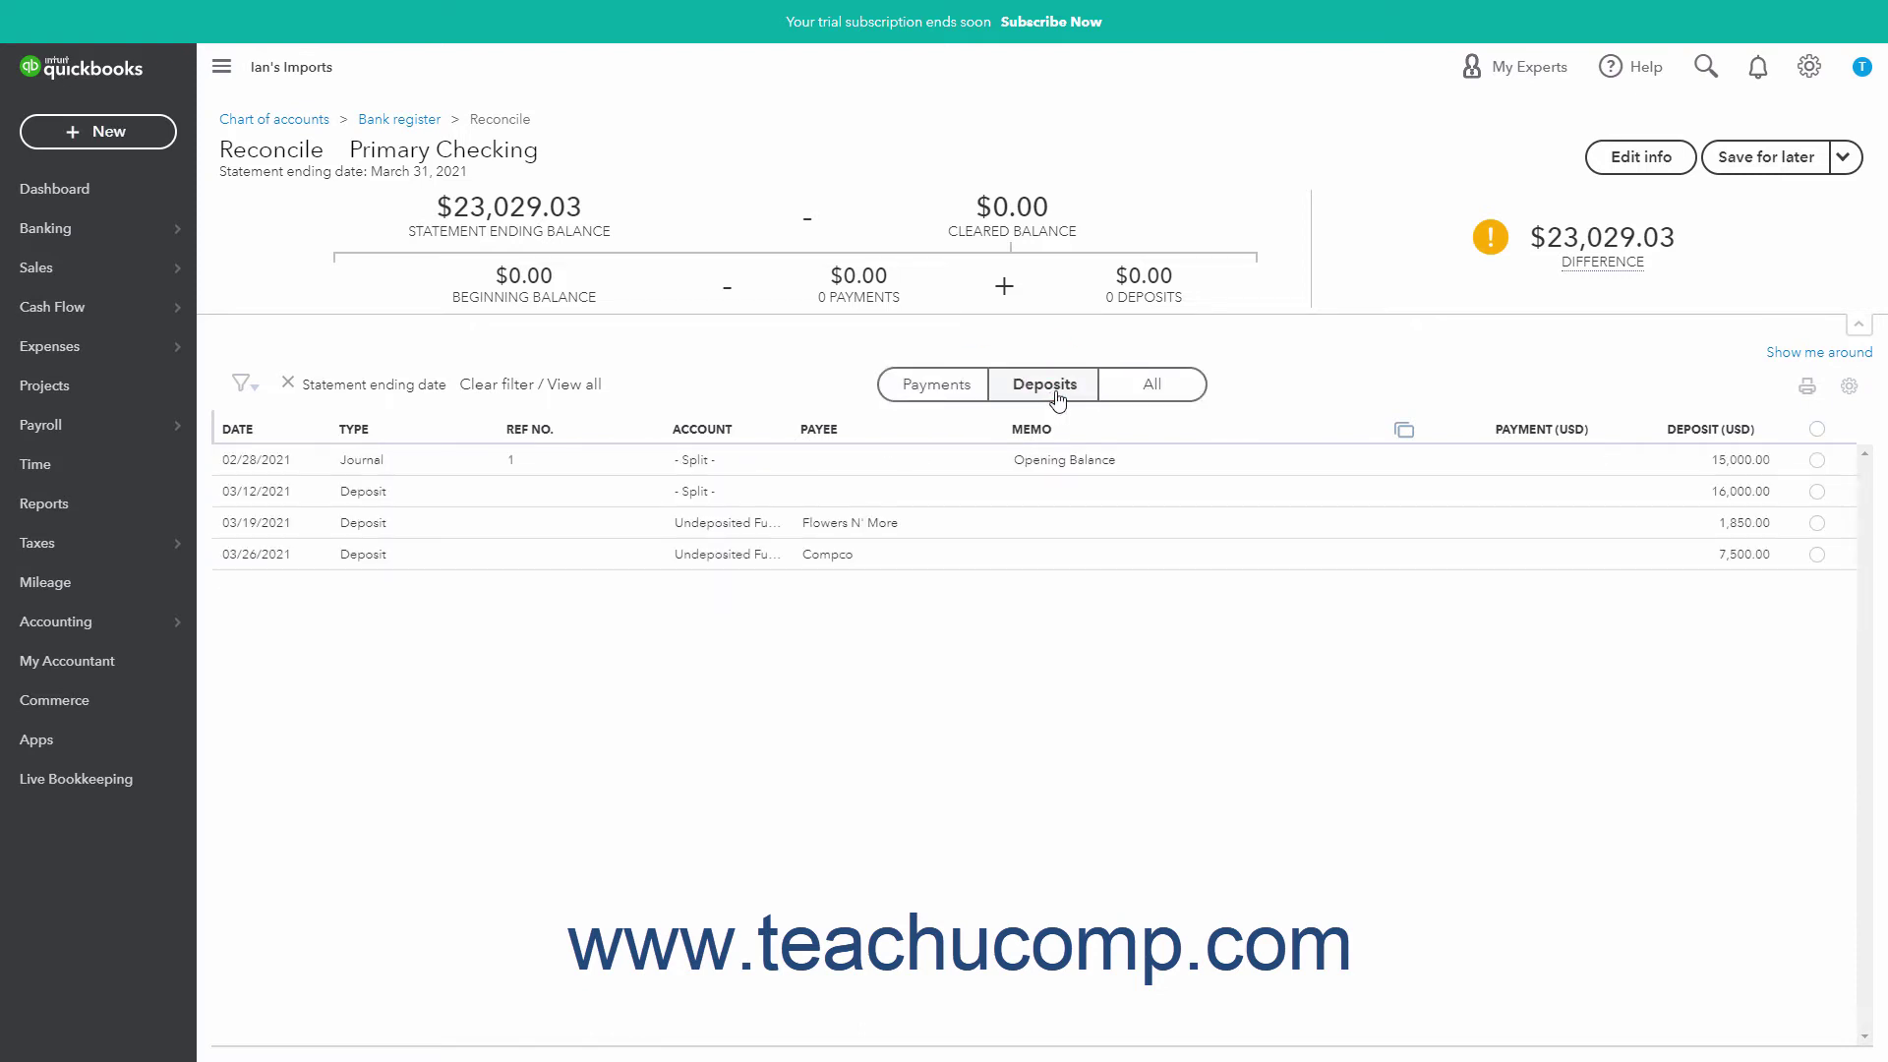
{"action": "left_click", "coordinate": [1160, 403]}
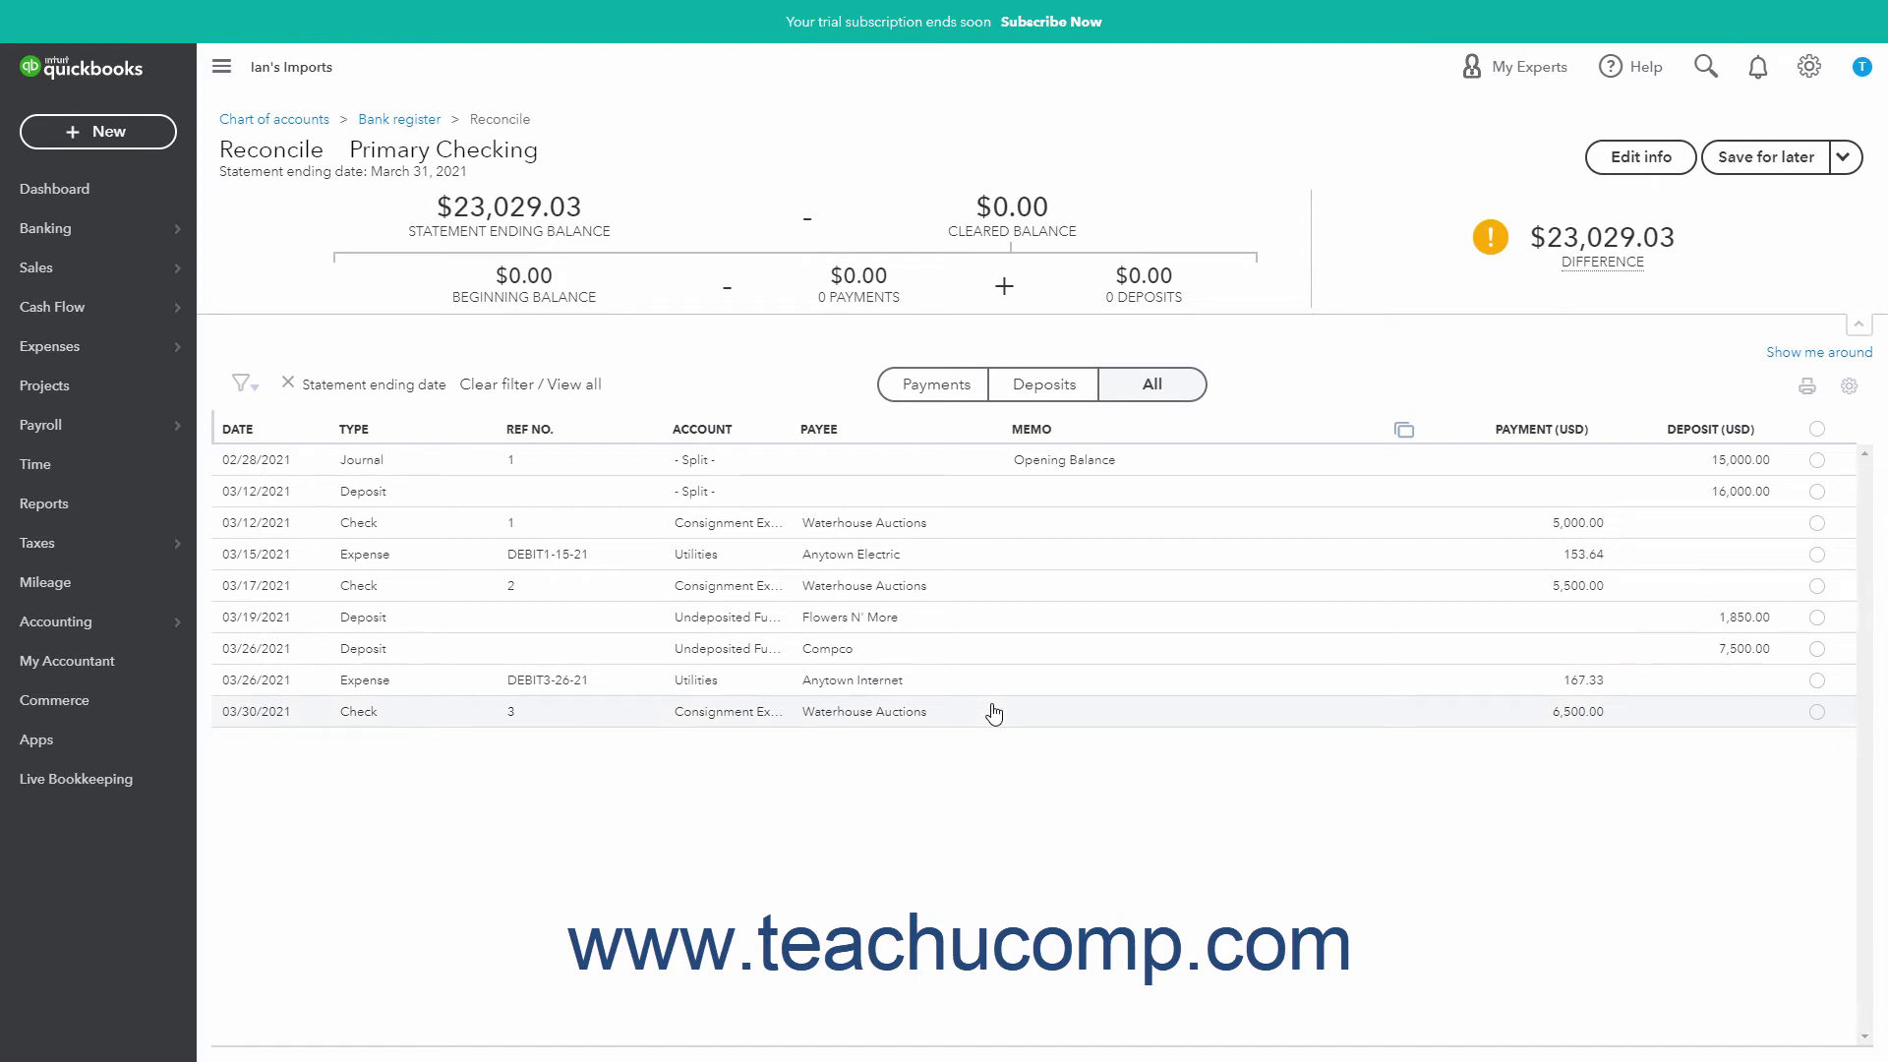
{"action": "left_click", "coordinate": [962, 386]}
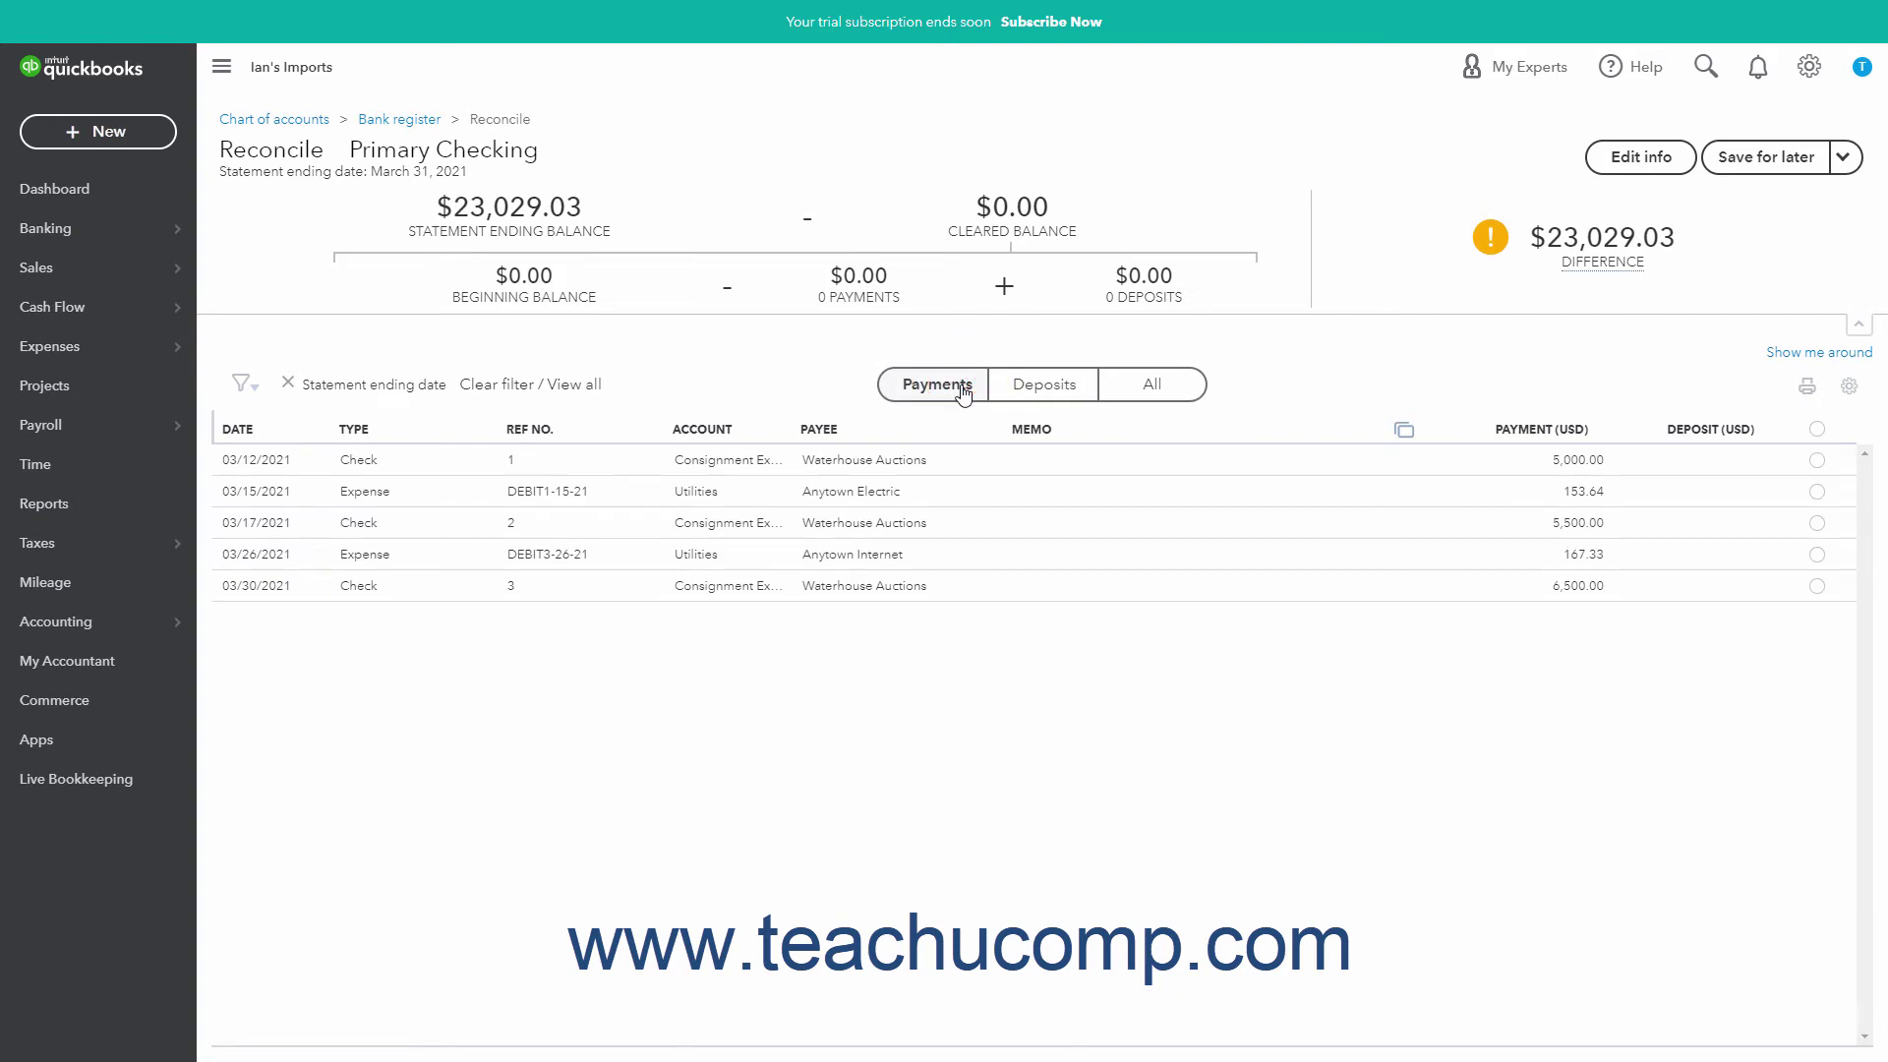
{"action": "left_click", "coordinate": [1069, 394]}
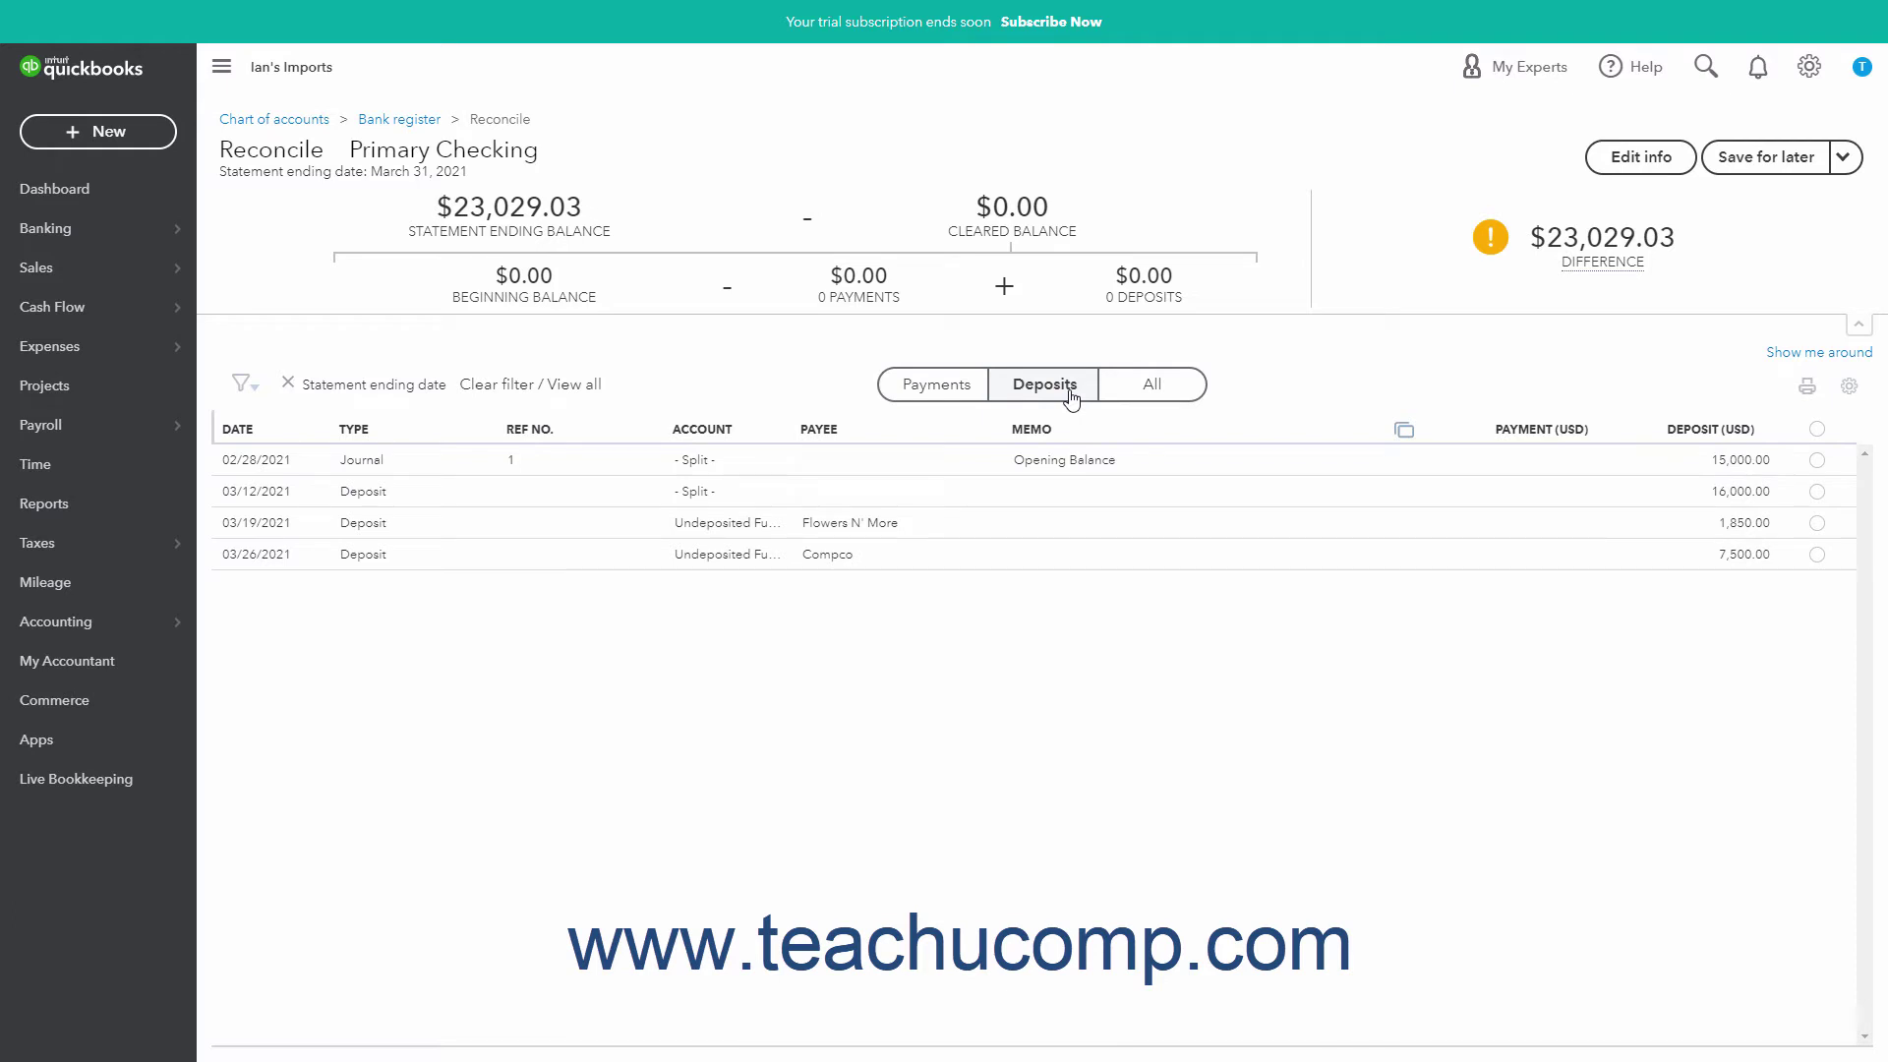
{"action": "left_click", "coordinate": [1167, 401]}
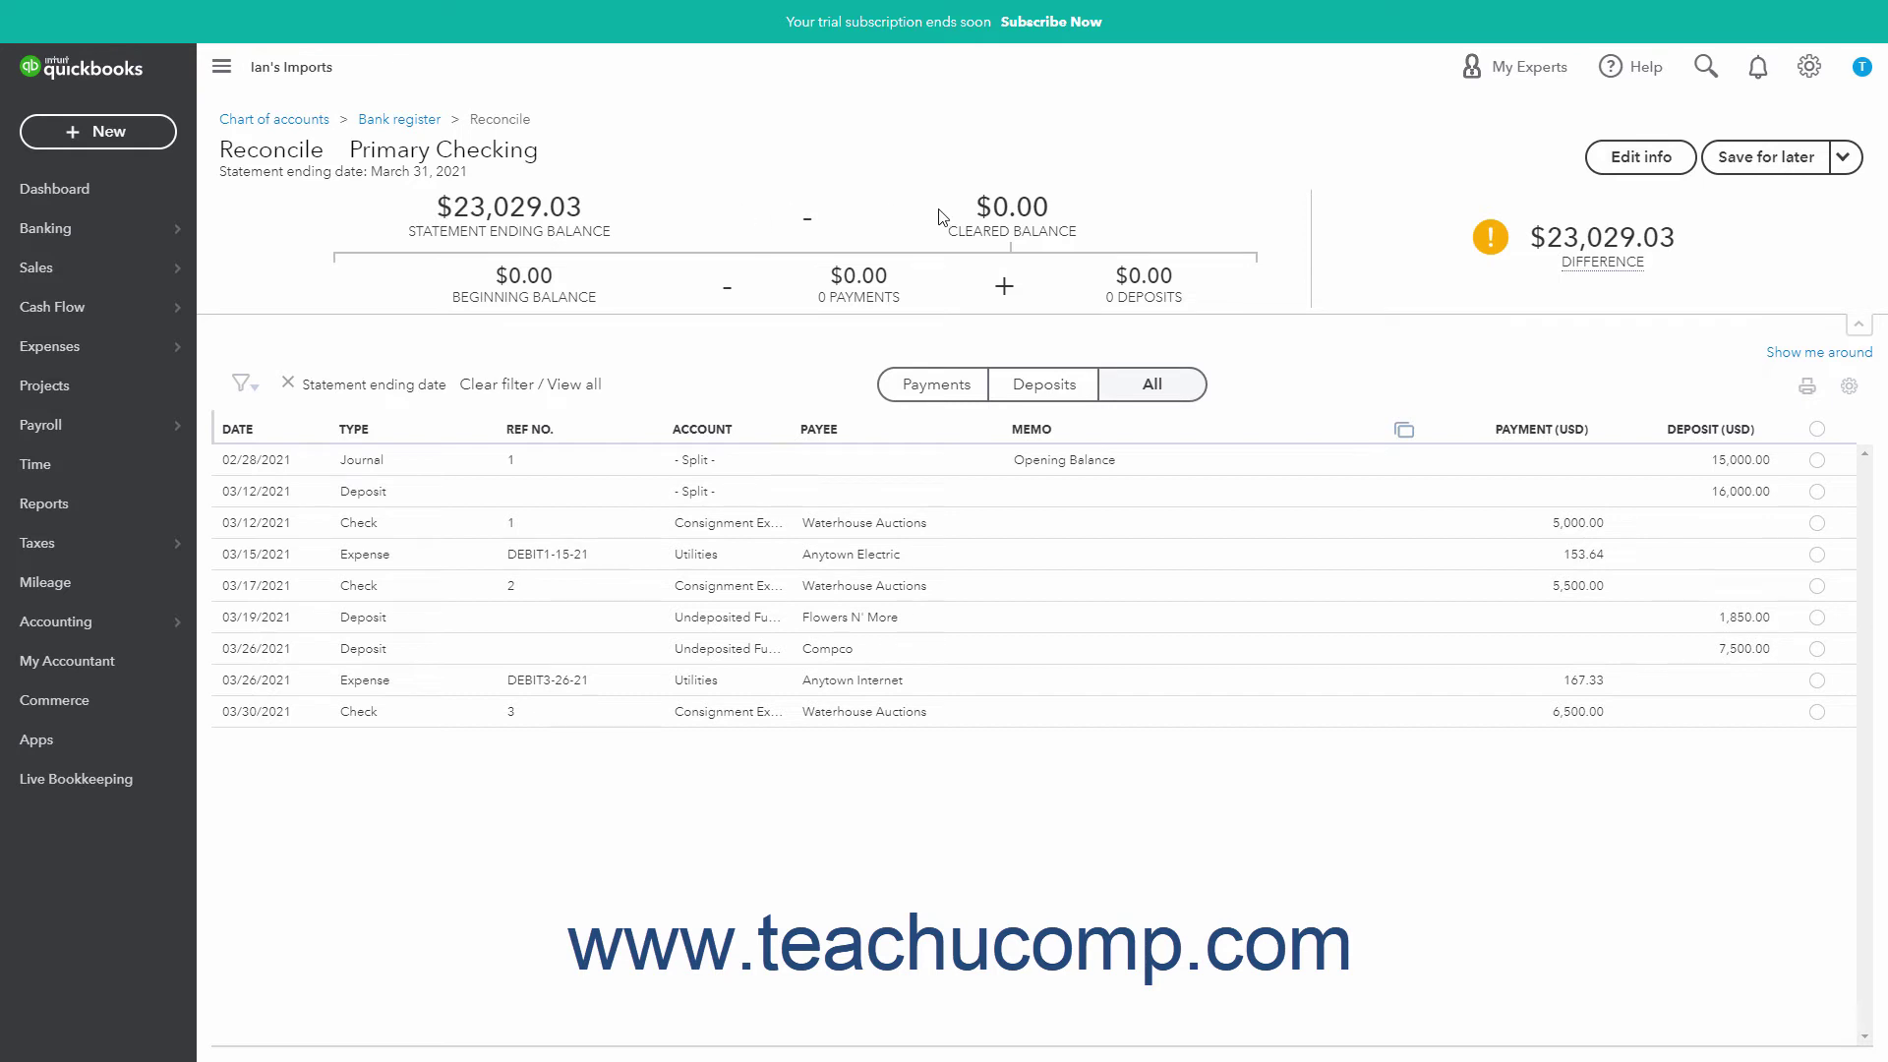
Step: Mark every listed transaction as cleared, from the 02/28/2021 opening balance journal through the 03/30/2021 Waterhouse Auctions check
{"action": "left_click", "coordinate": [1820, 464]}
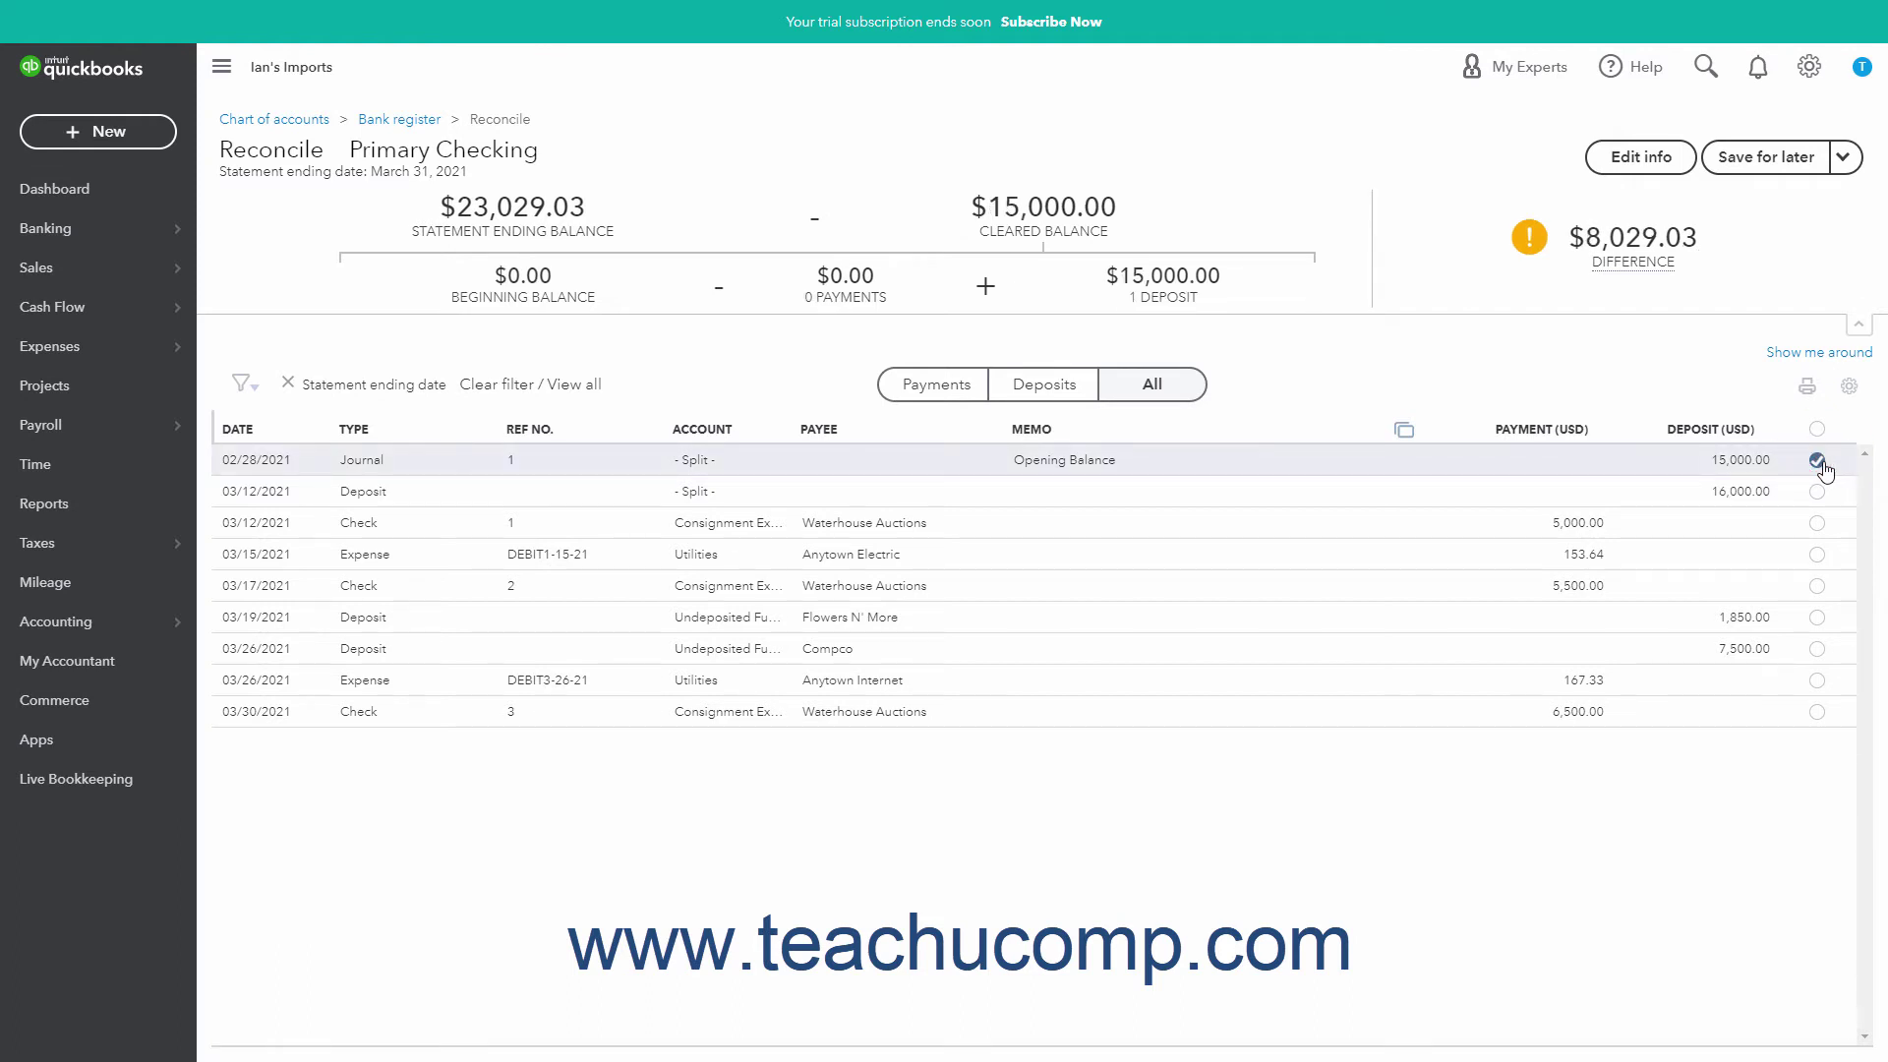
{"action": "left_click", "coordinate": [1821, 493]}
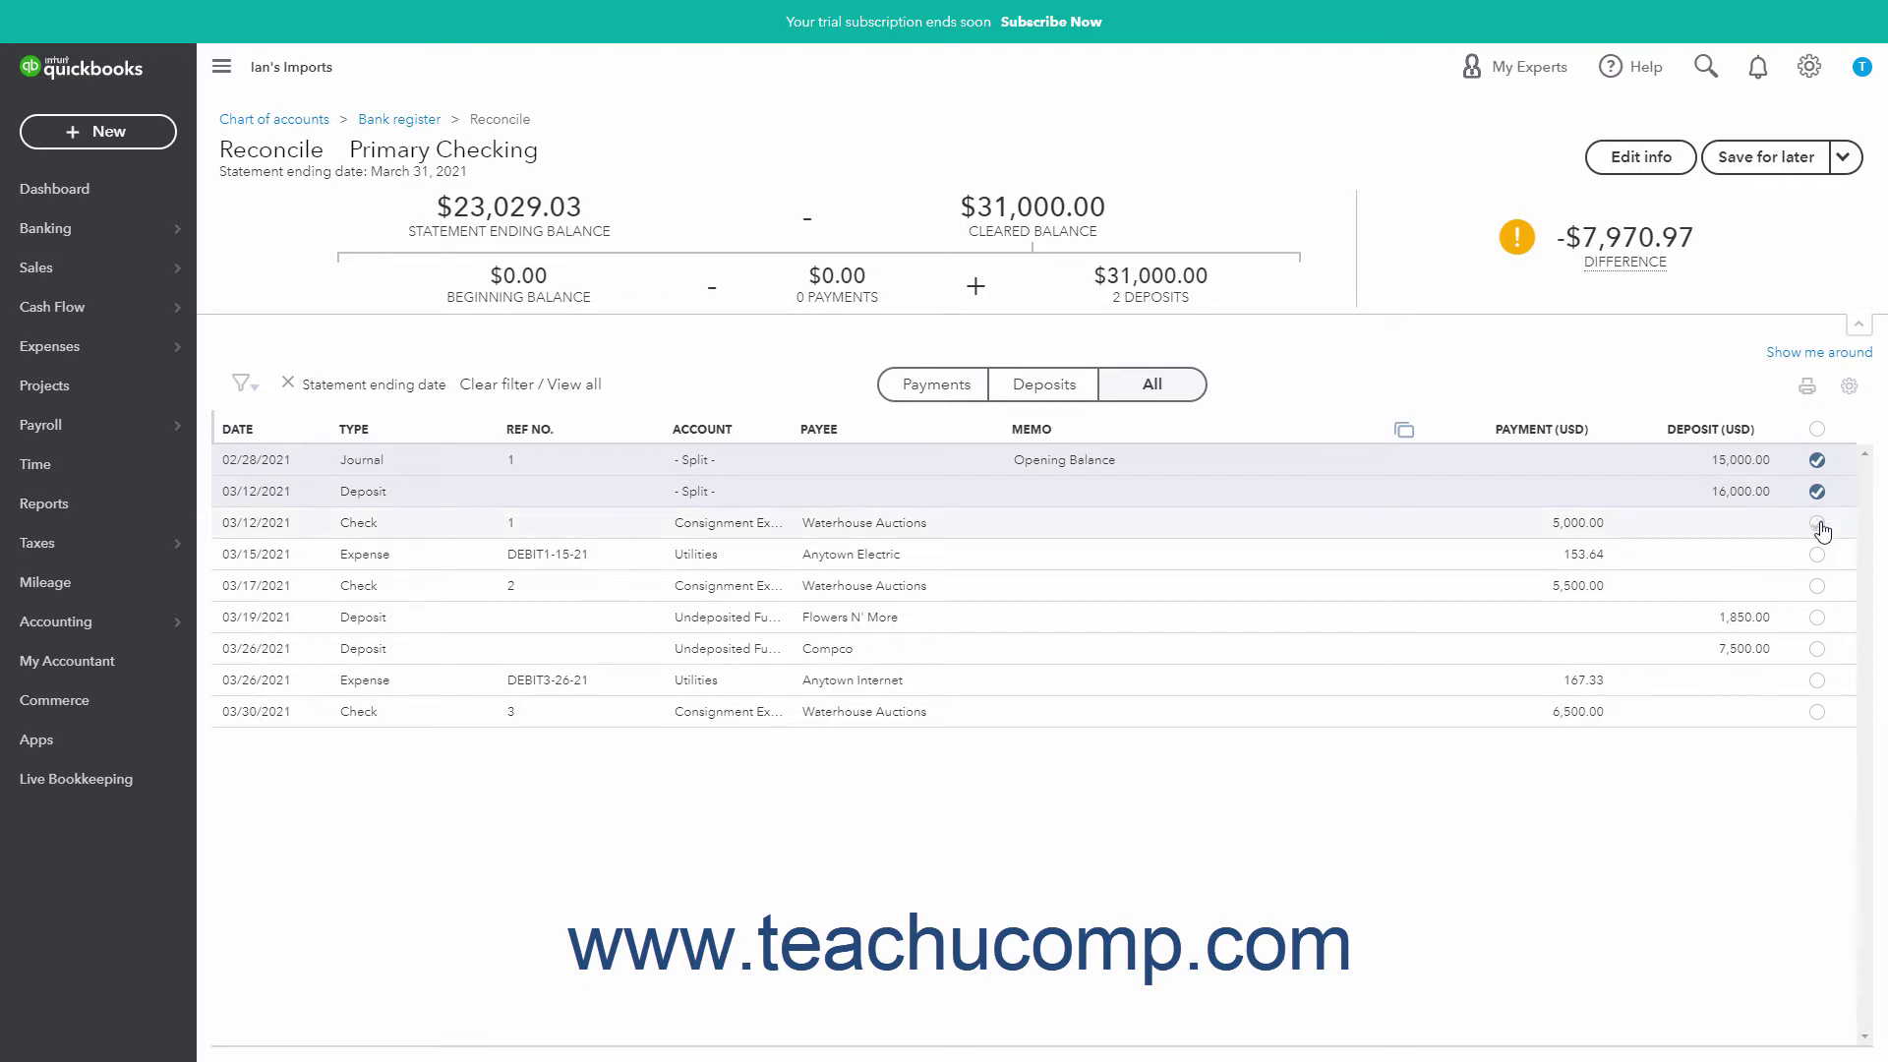
{"action": "left_click", "coordinate": [1817, 524]}
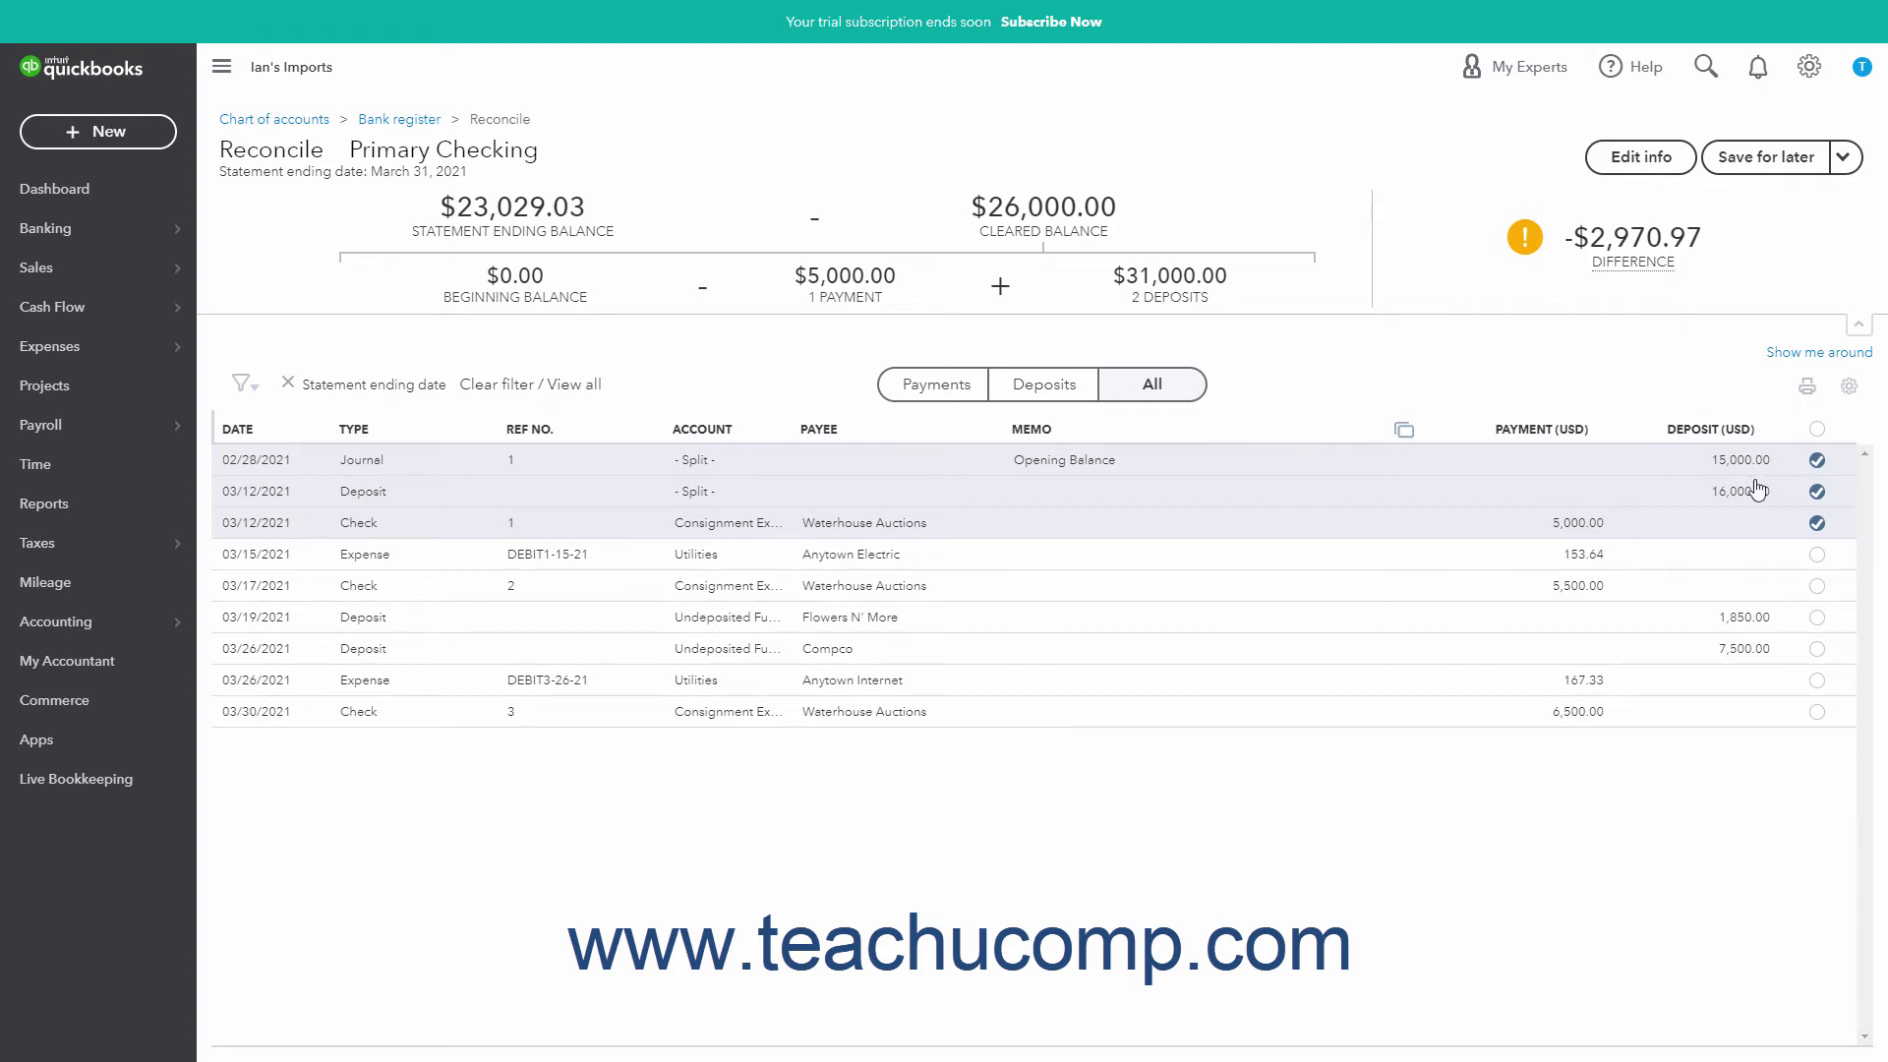
{"action": "left_click", "coordinate": [1817, 555]}
{"action": "left_click", "coordinate": [1817, 586]}
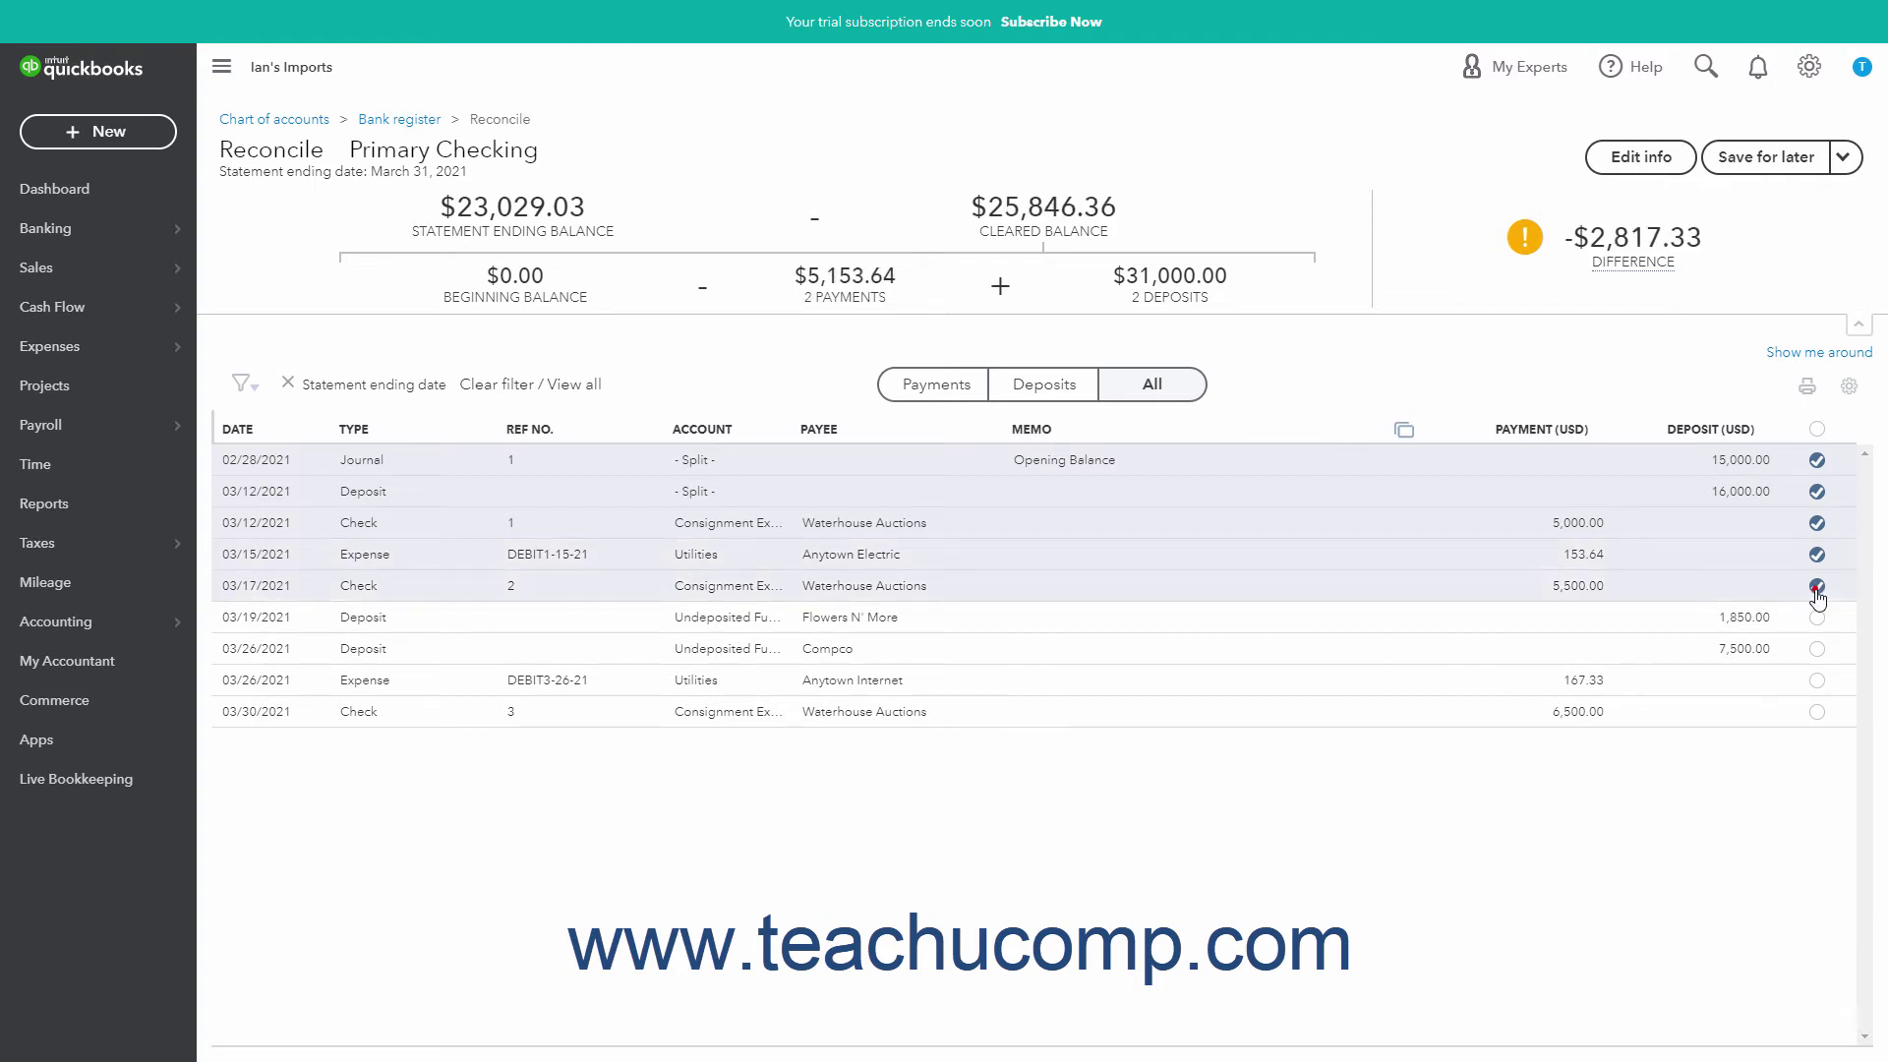
{"action": "left_click", "coordinate": [1817, 618]}
{"action": "left_click", "coordinate": [1817, 649]}
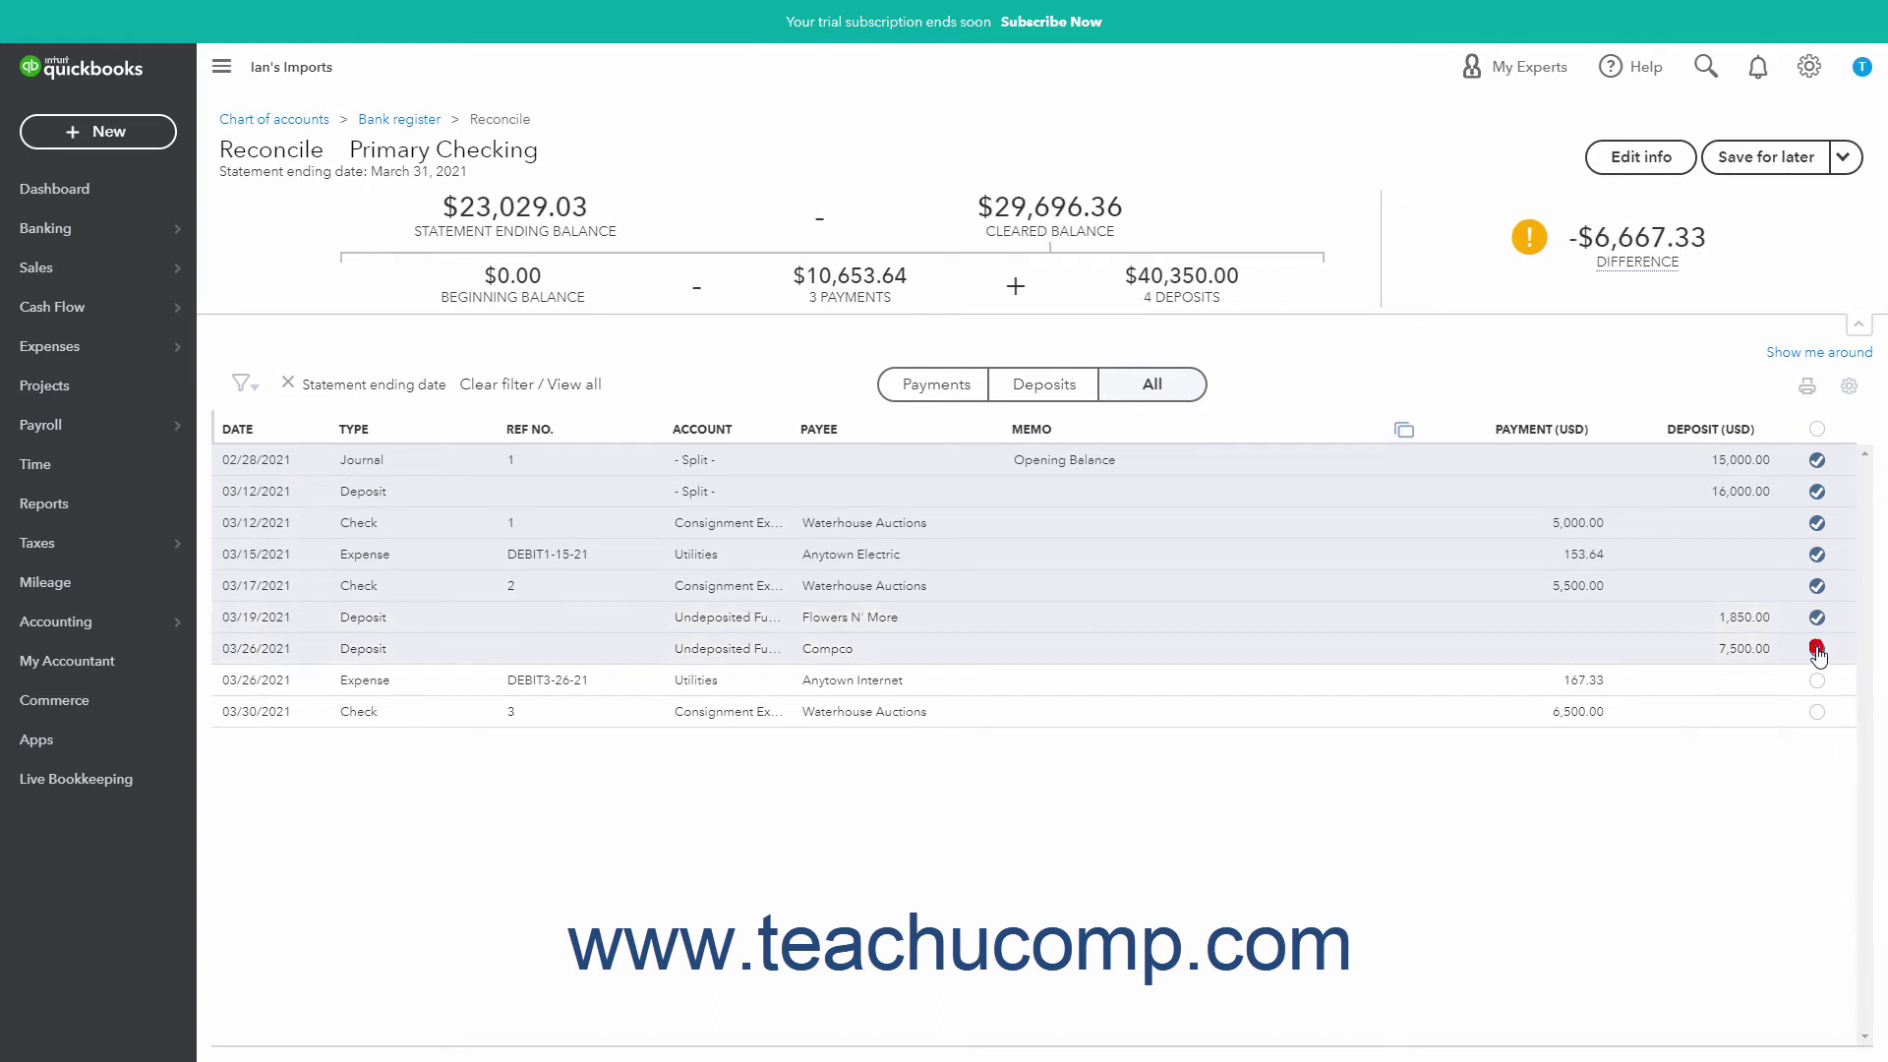
{"action": "left_click", "coordinate": [1817, 680]}
{"action": "left_click", "coordinate": [1817, 712]}
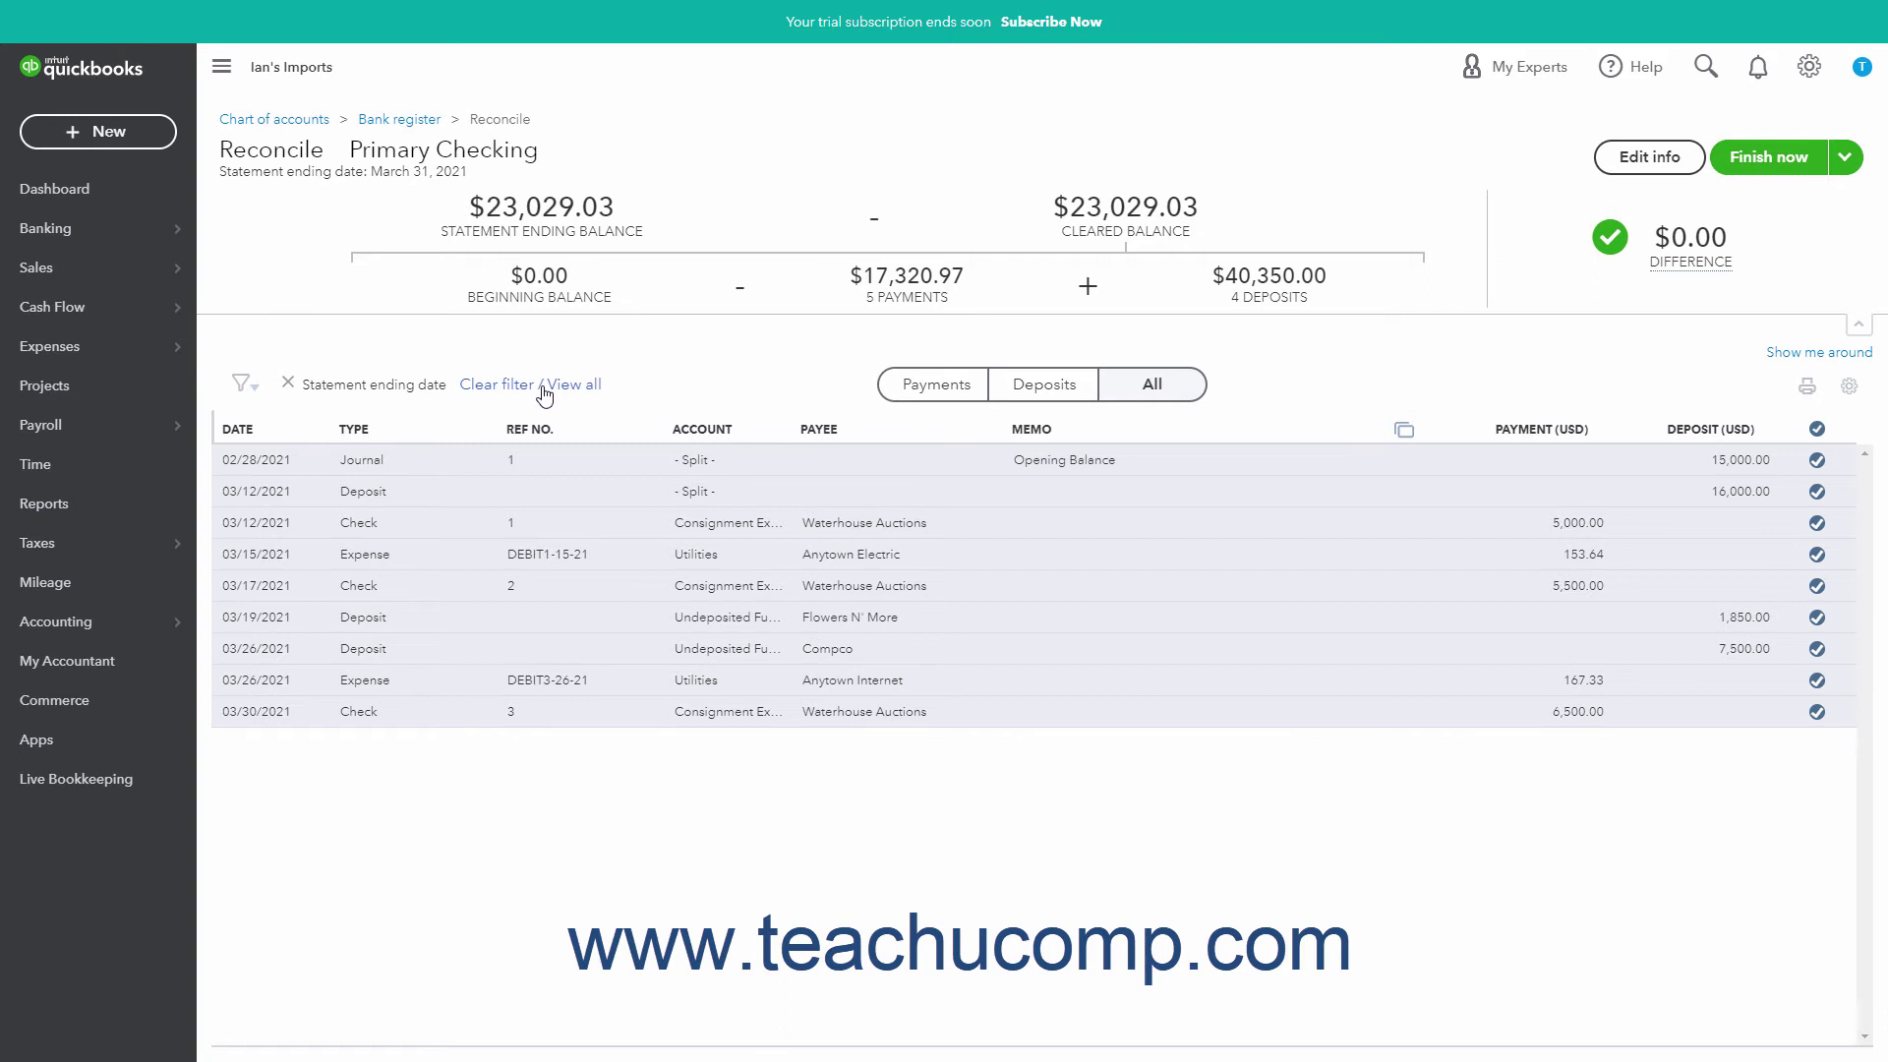
Step: Examine the transaction filter options and the editable statement information without changing any values
{"action": "left_click", "coordinate": [258, 391]}
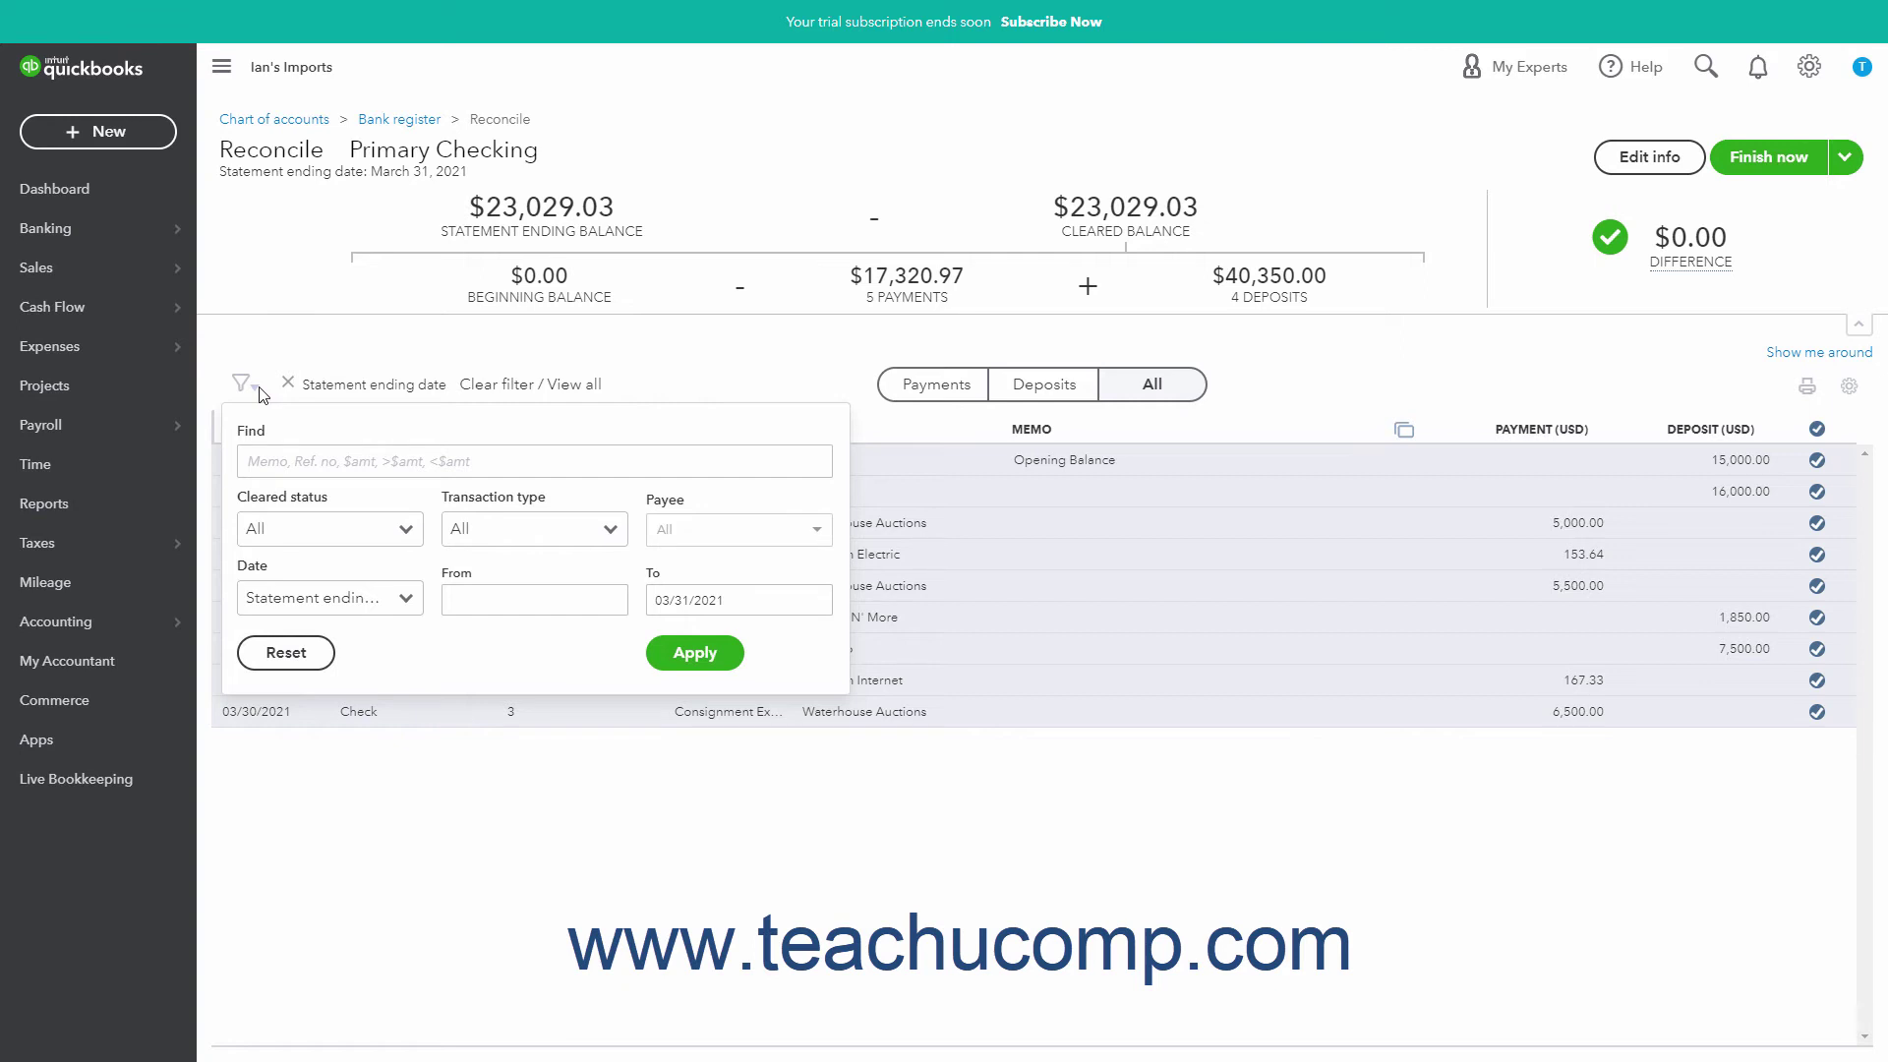
{"action": "left_click", "coordinate": [688, 656]}
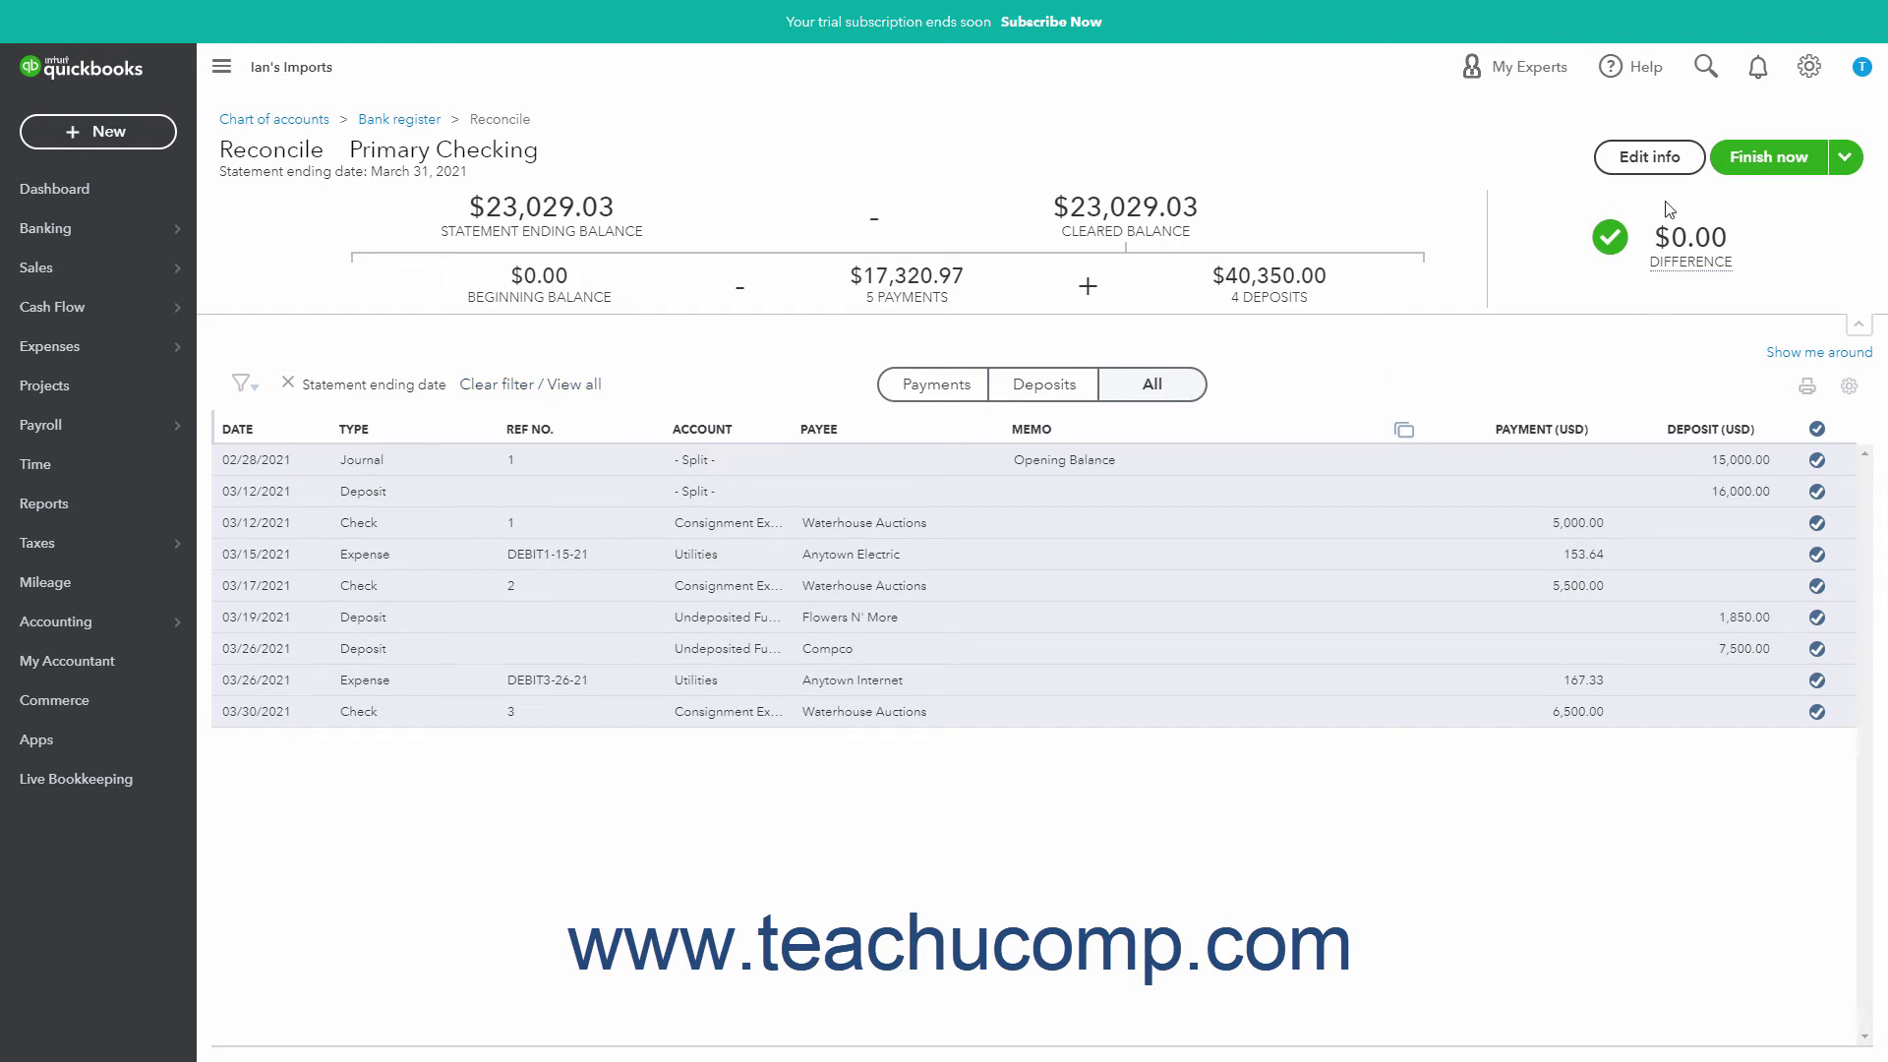
{"action": "left_click", "coordinate": [1661, 157]}
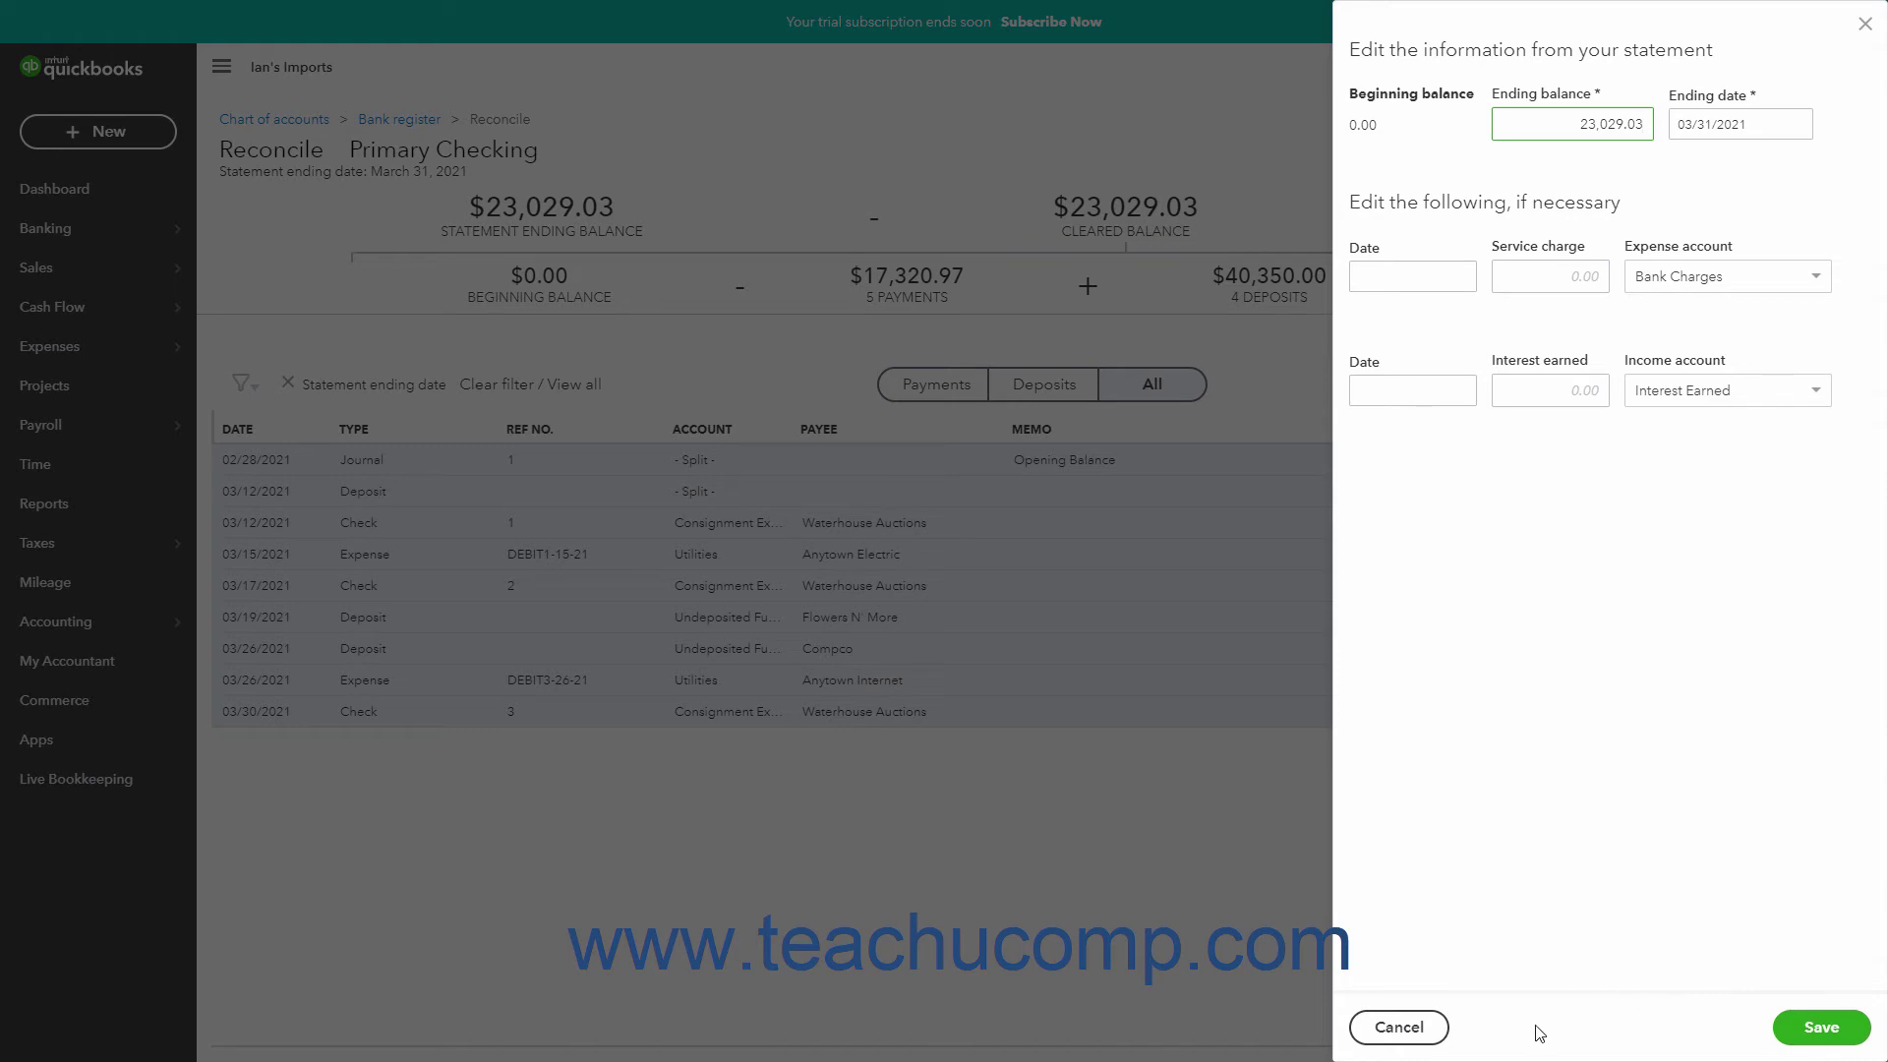
{"action": "left_click", "coordinate": [1398, 1027]}
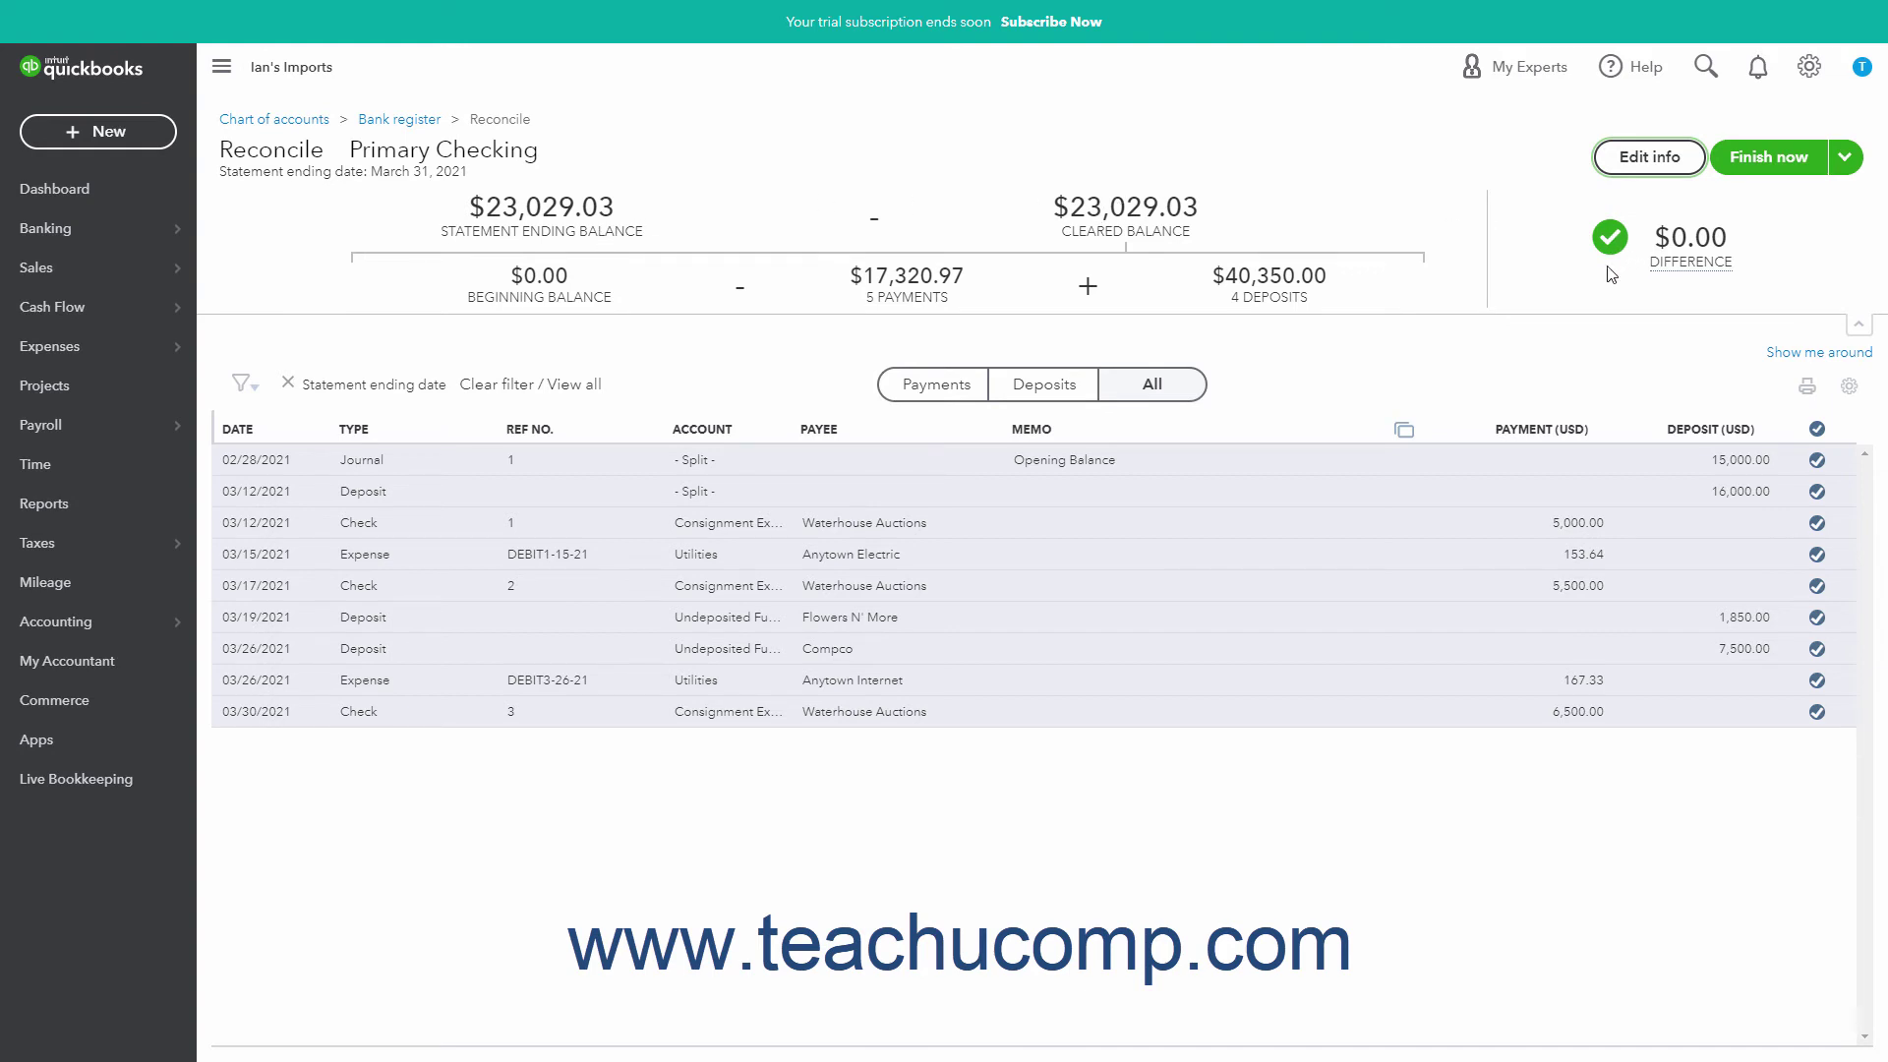
Step: Save the Primary Checking reconciliation for later instead of finishing it
{"action": "mouse_move", "coordinate": [1590, 261]}
{"action": "left_click", "coordinate": [1852, 161]}
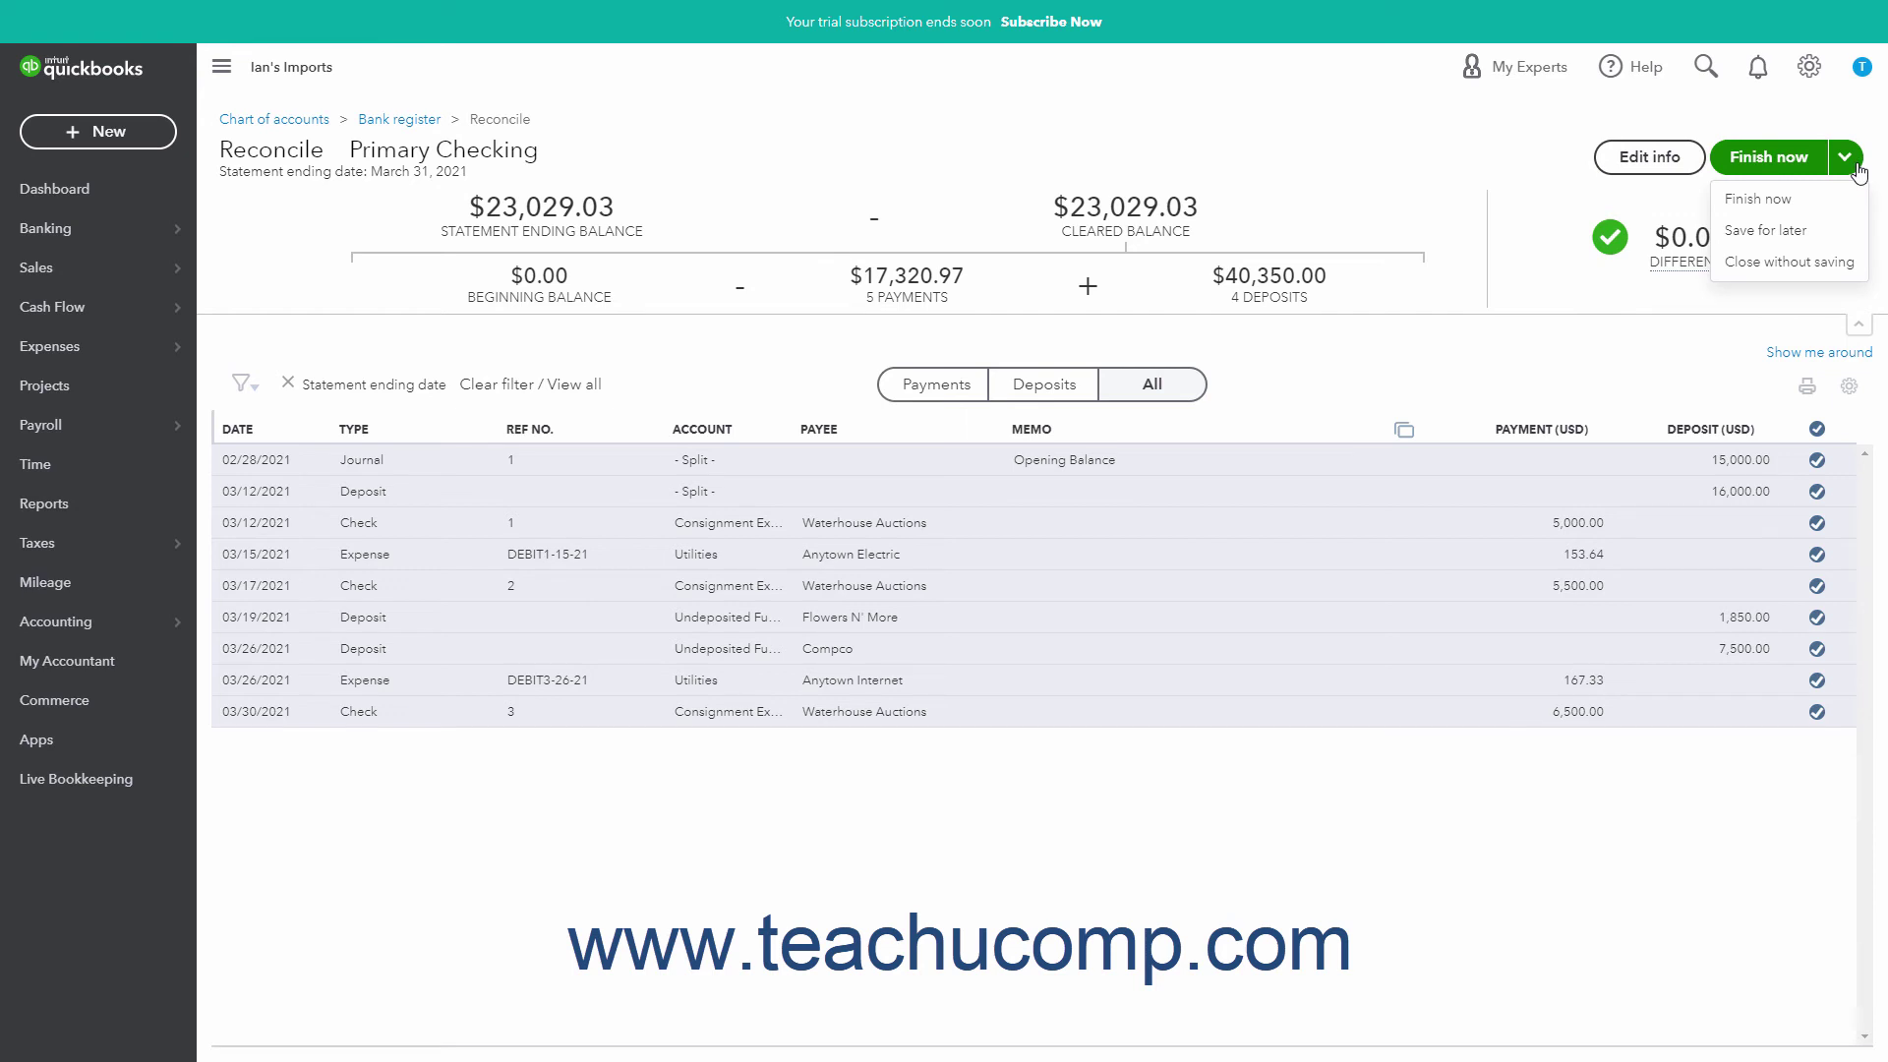
{"action": "left_click", "coordinate": [1807, 232]}
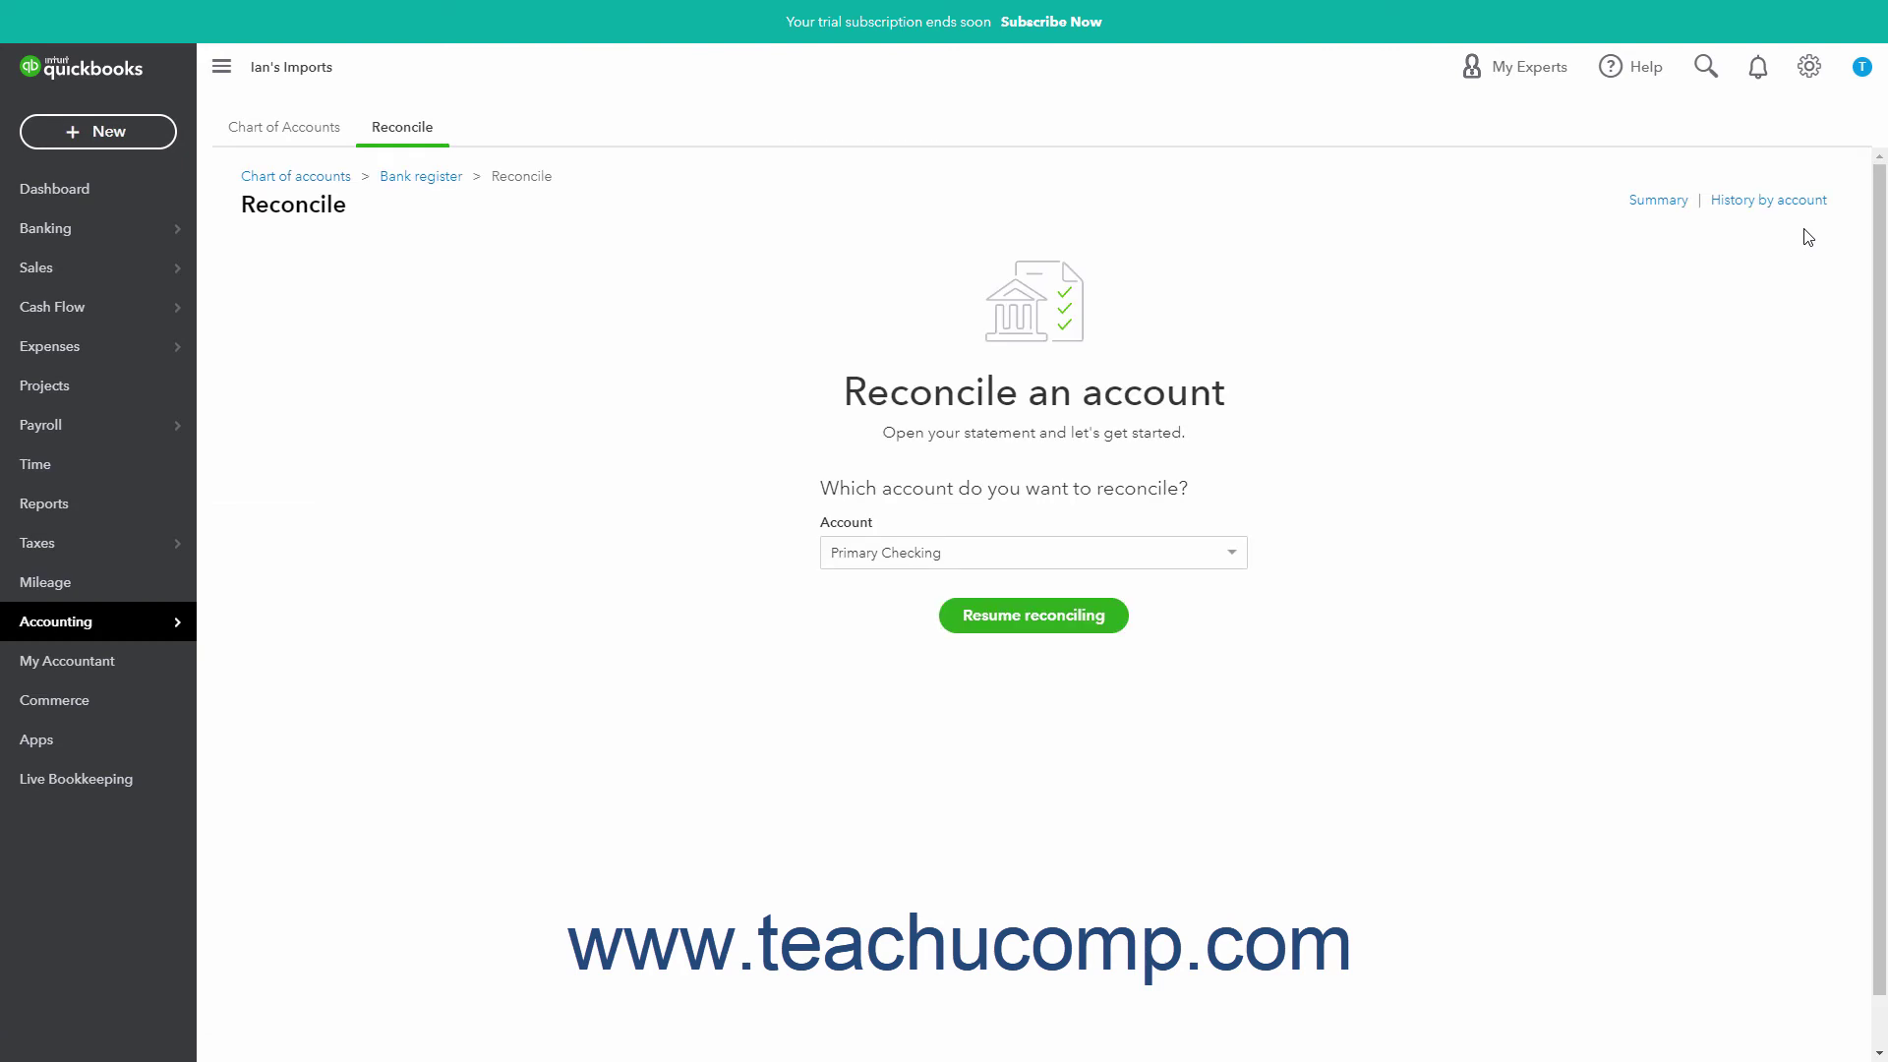
Step: Return to the account reconciliation page and resume the saved reconciliation for Primary Checking
{"action": "left_click", "coordinate": [1805, 74]}
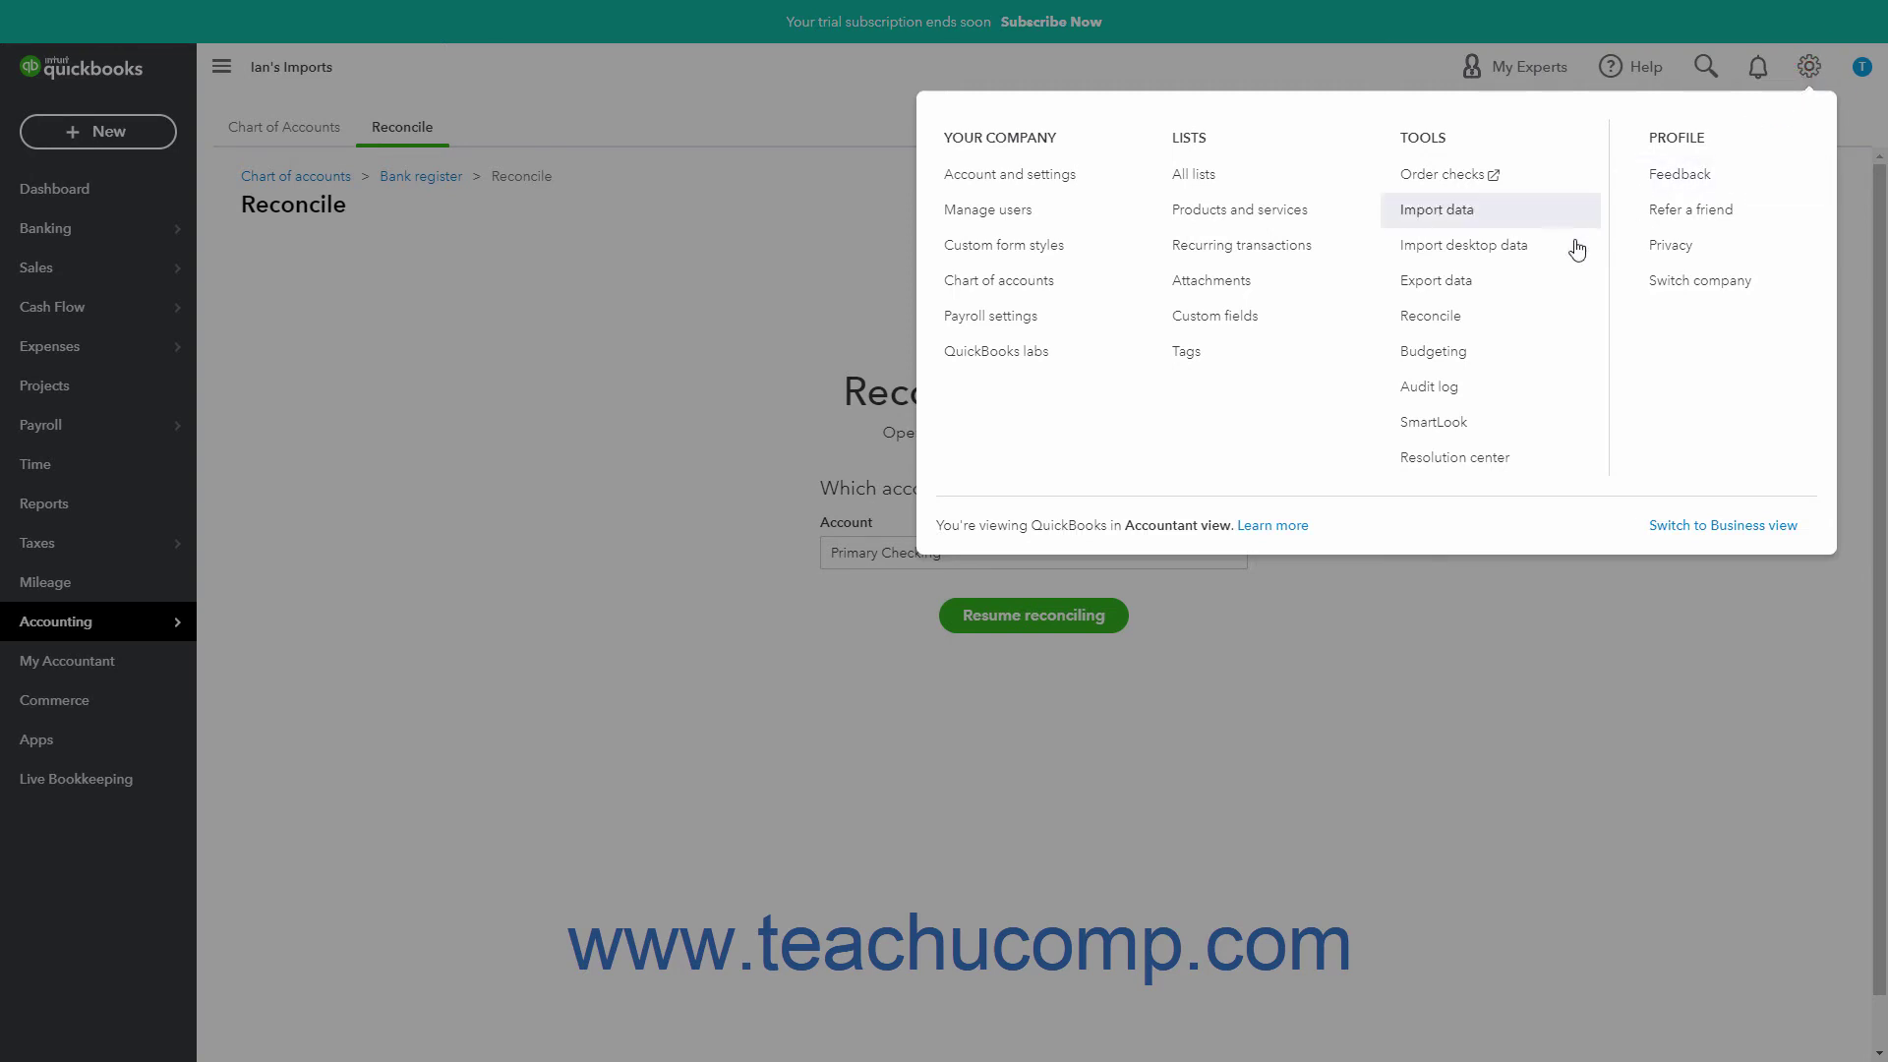
{"action": "left_click", "coordinate": [1490, 333]}
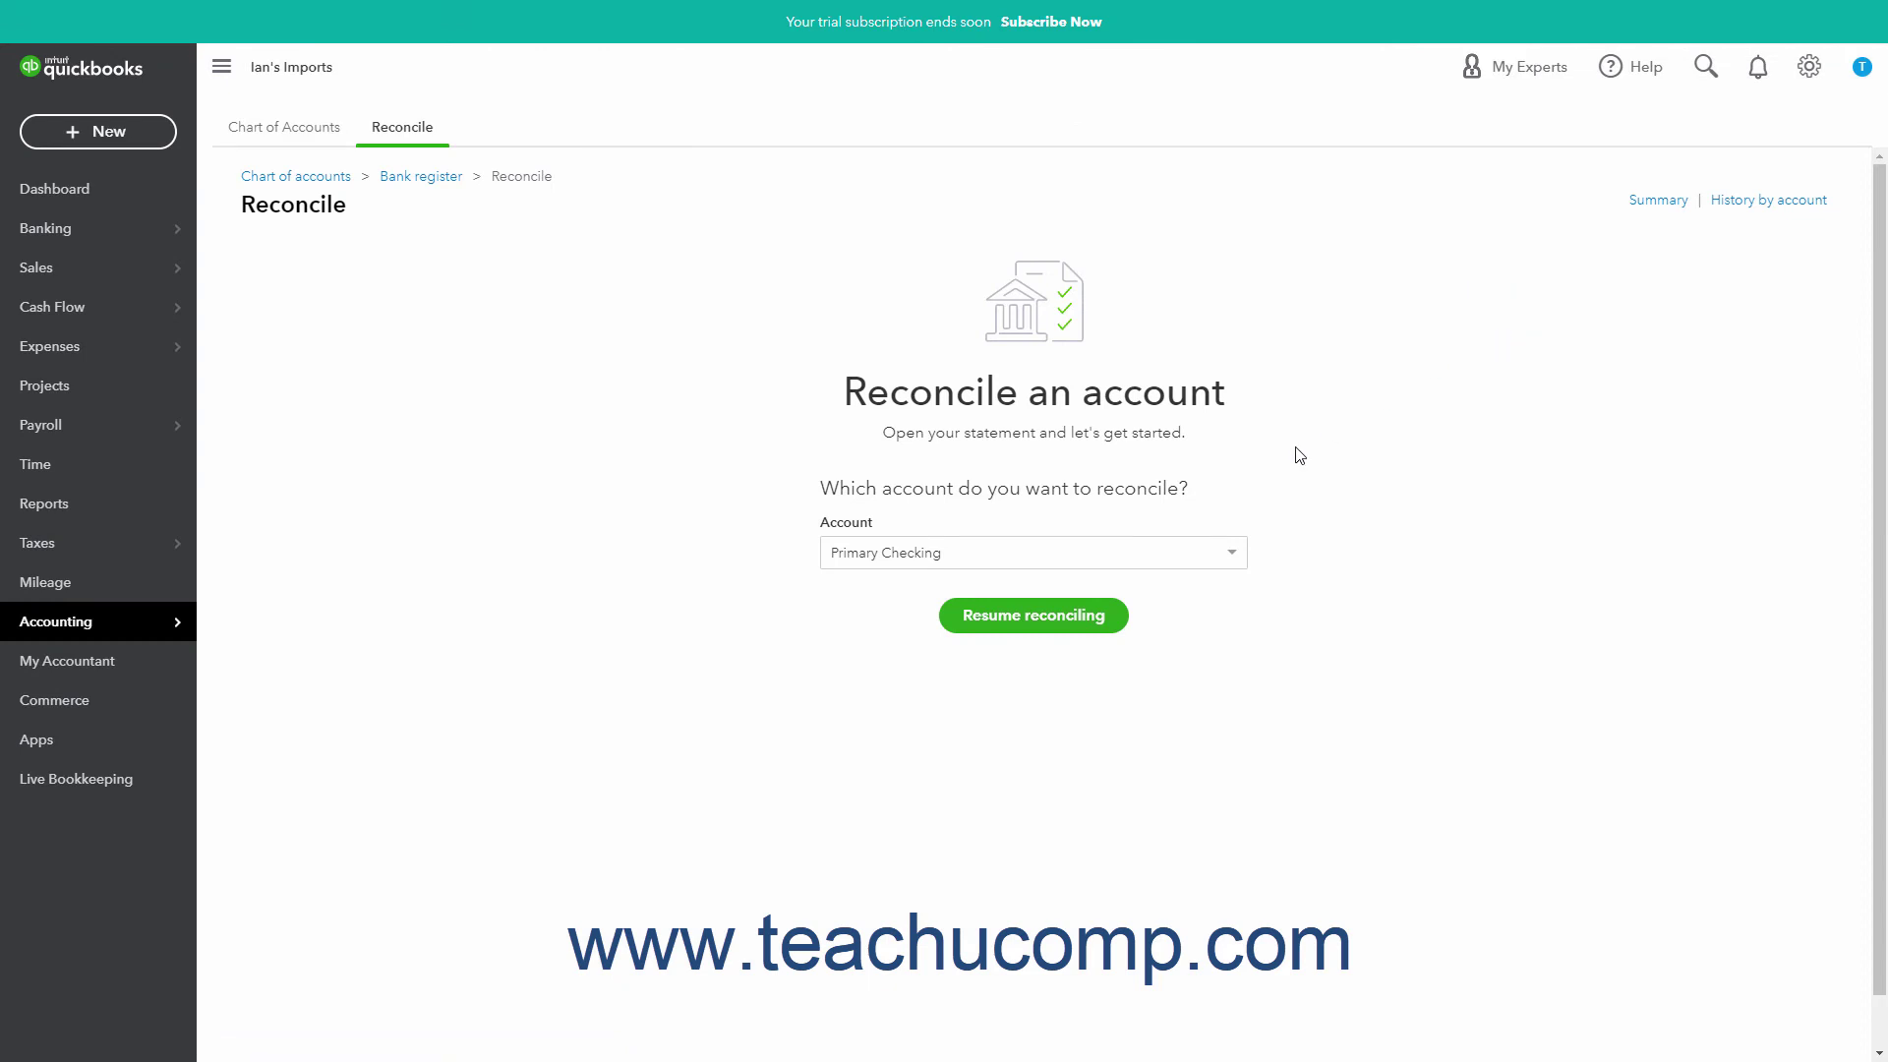
{"action": "left_click", "coordinate": [1227, 565]}
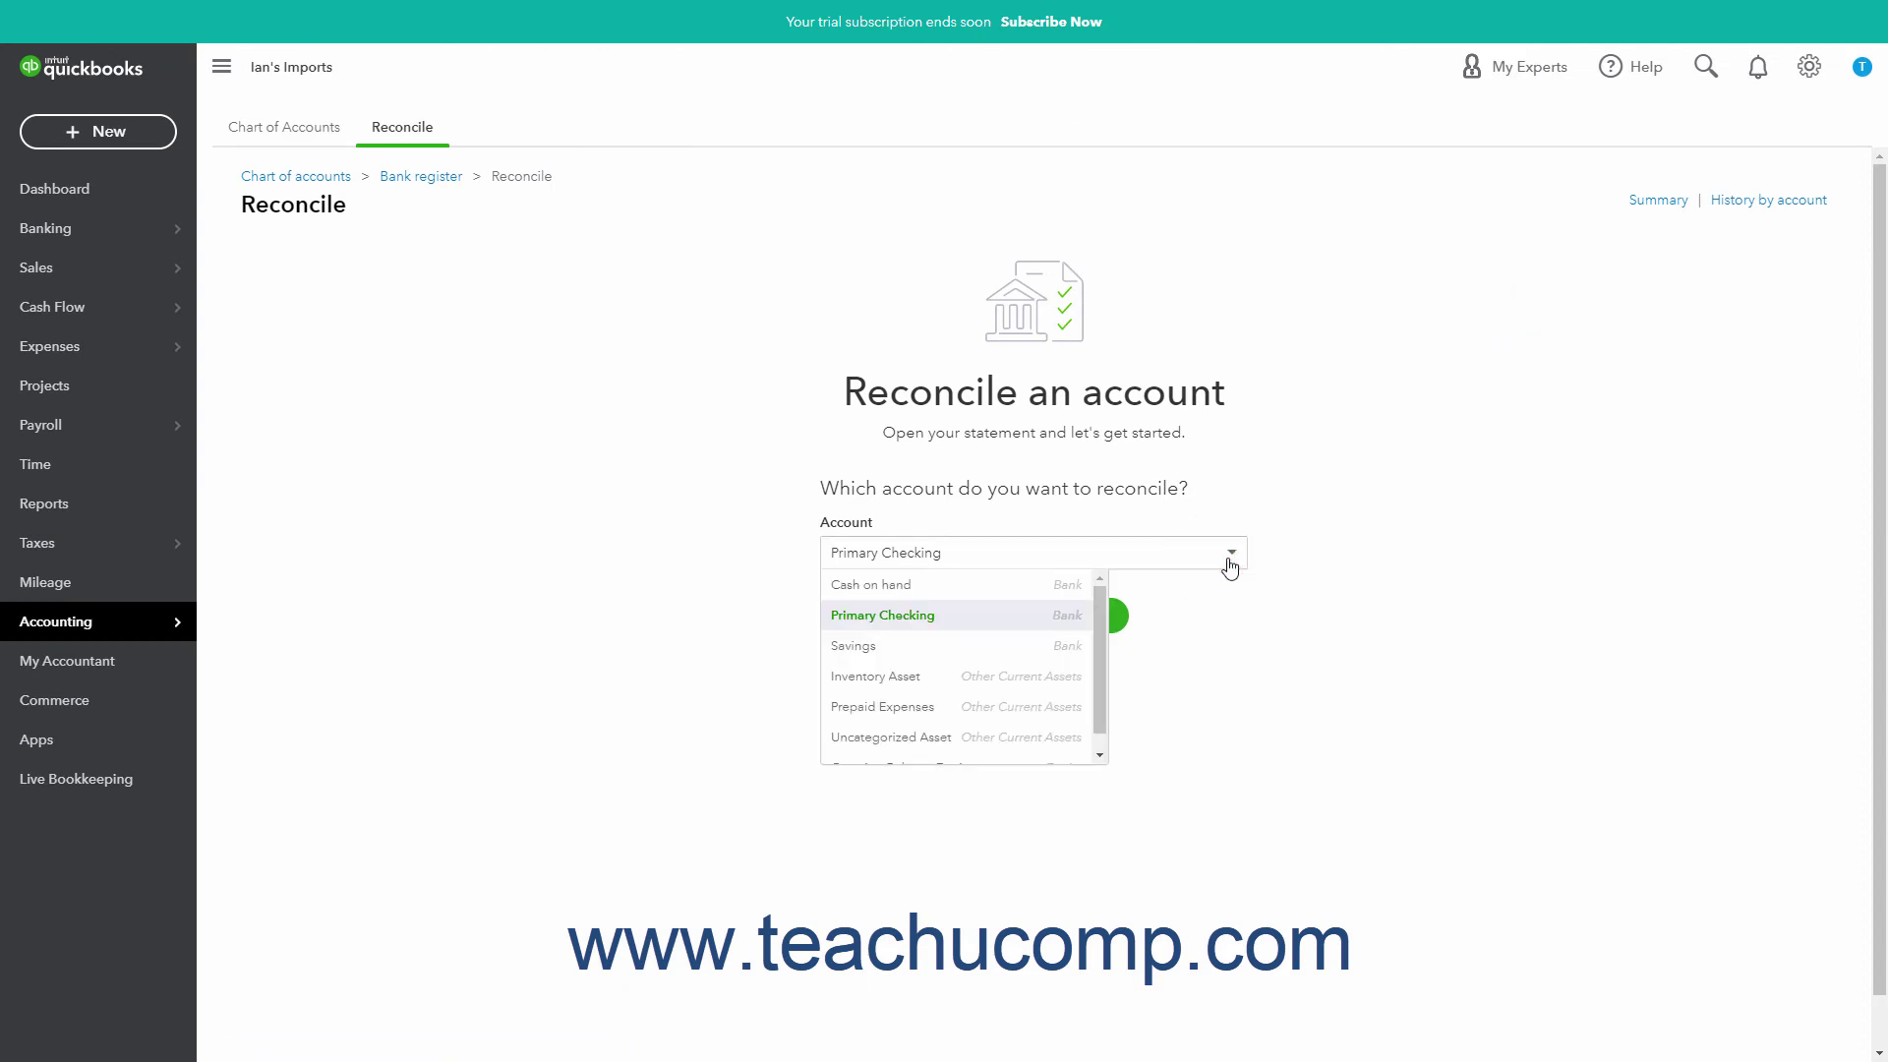
{"action": "left_click", "coordinate": [1228, 567]}
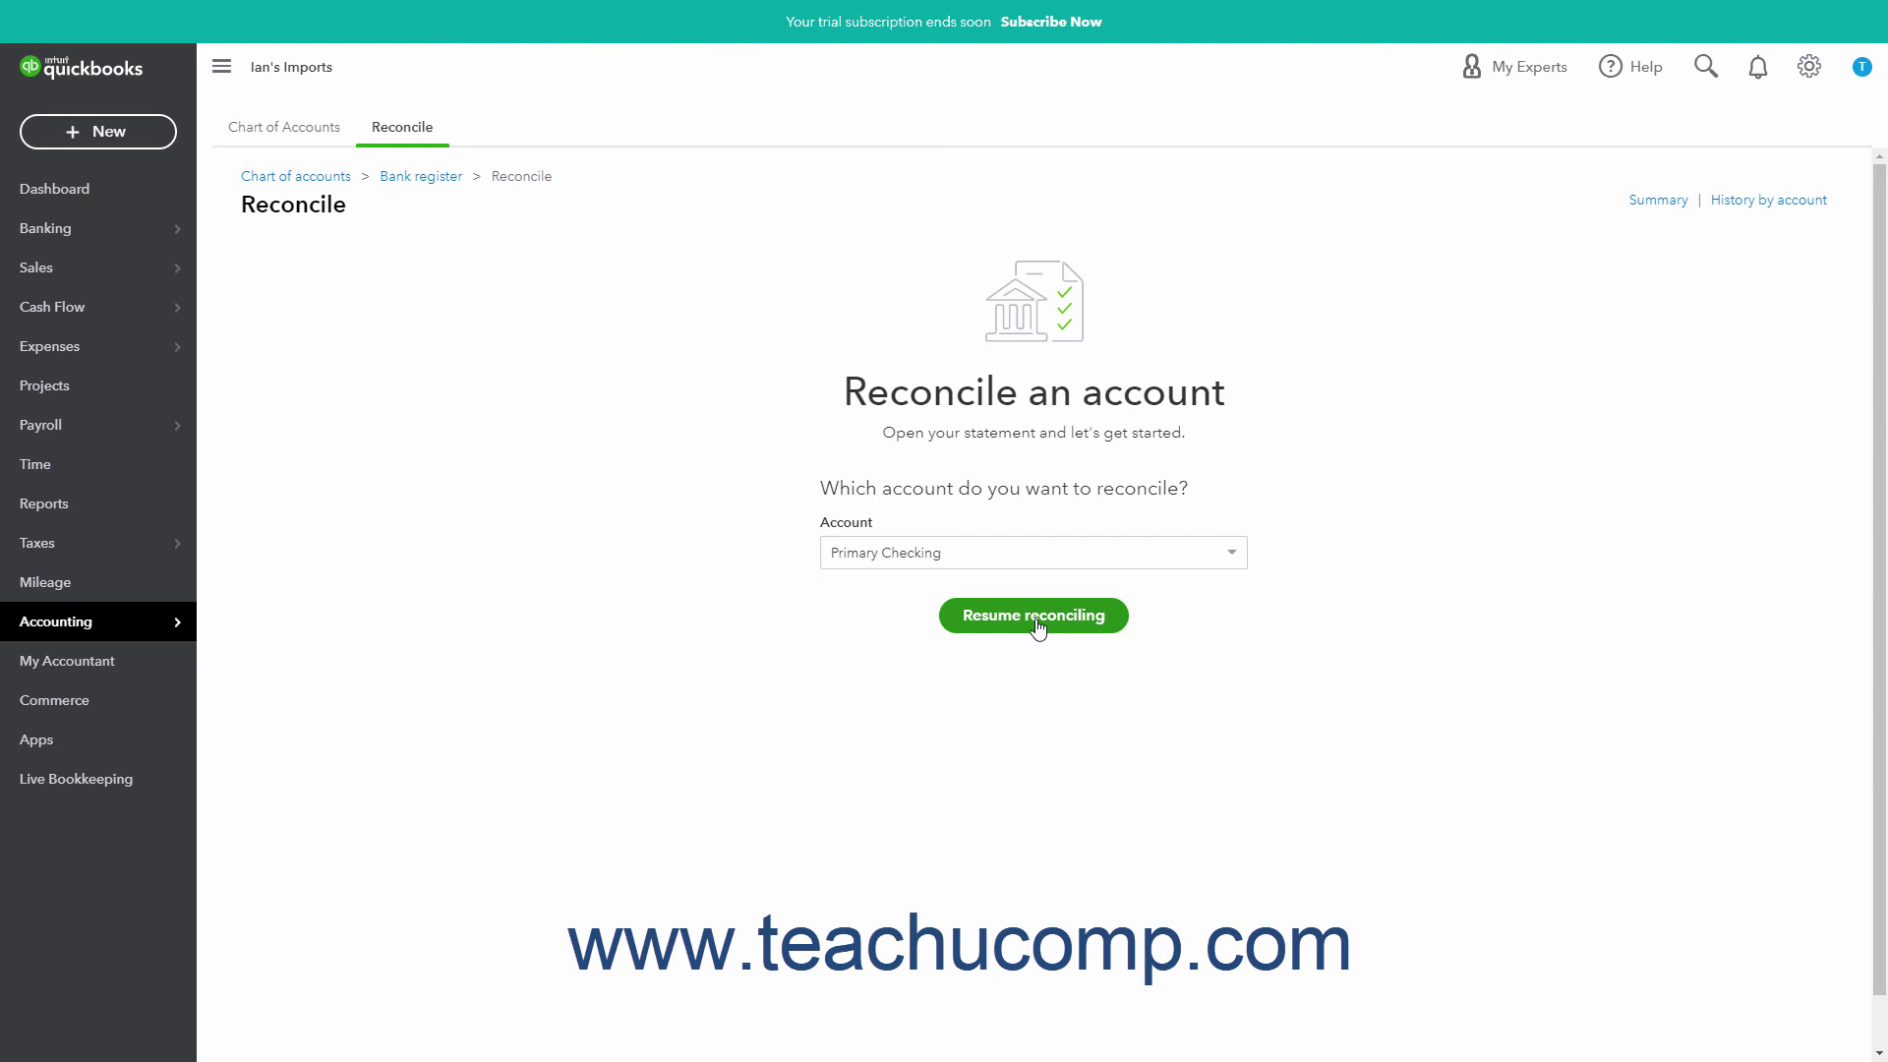
{"action": "left_click", "coordinate": [1038, 617]}
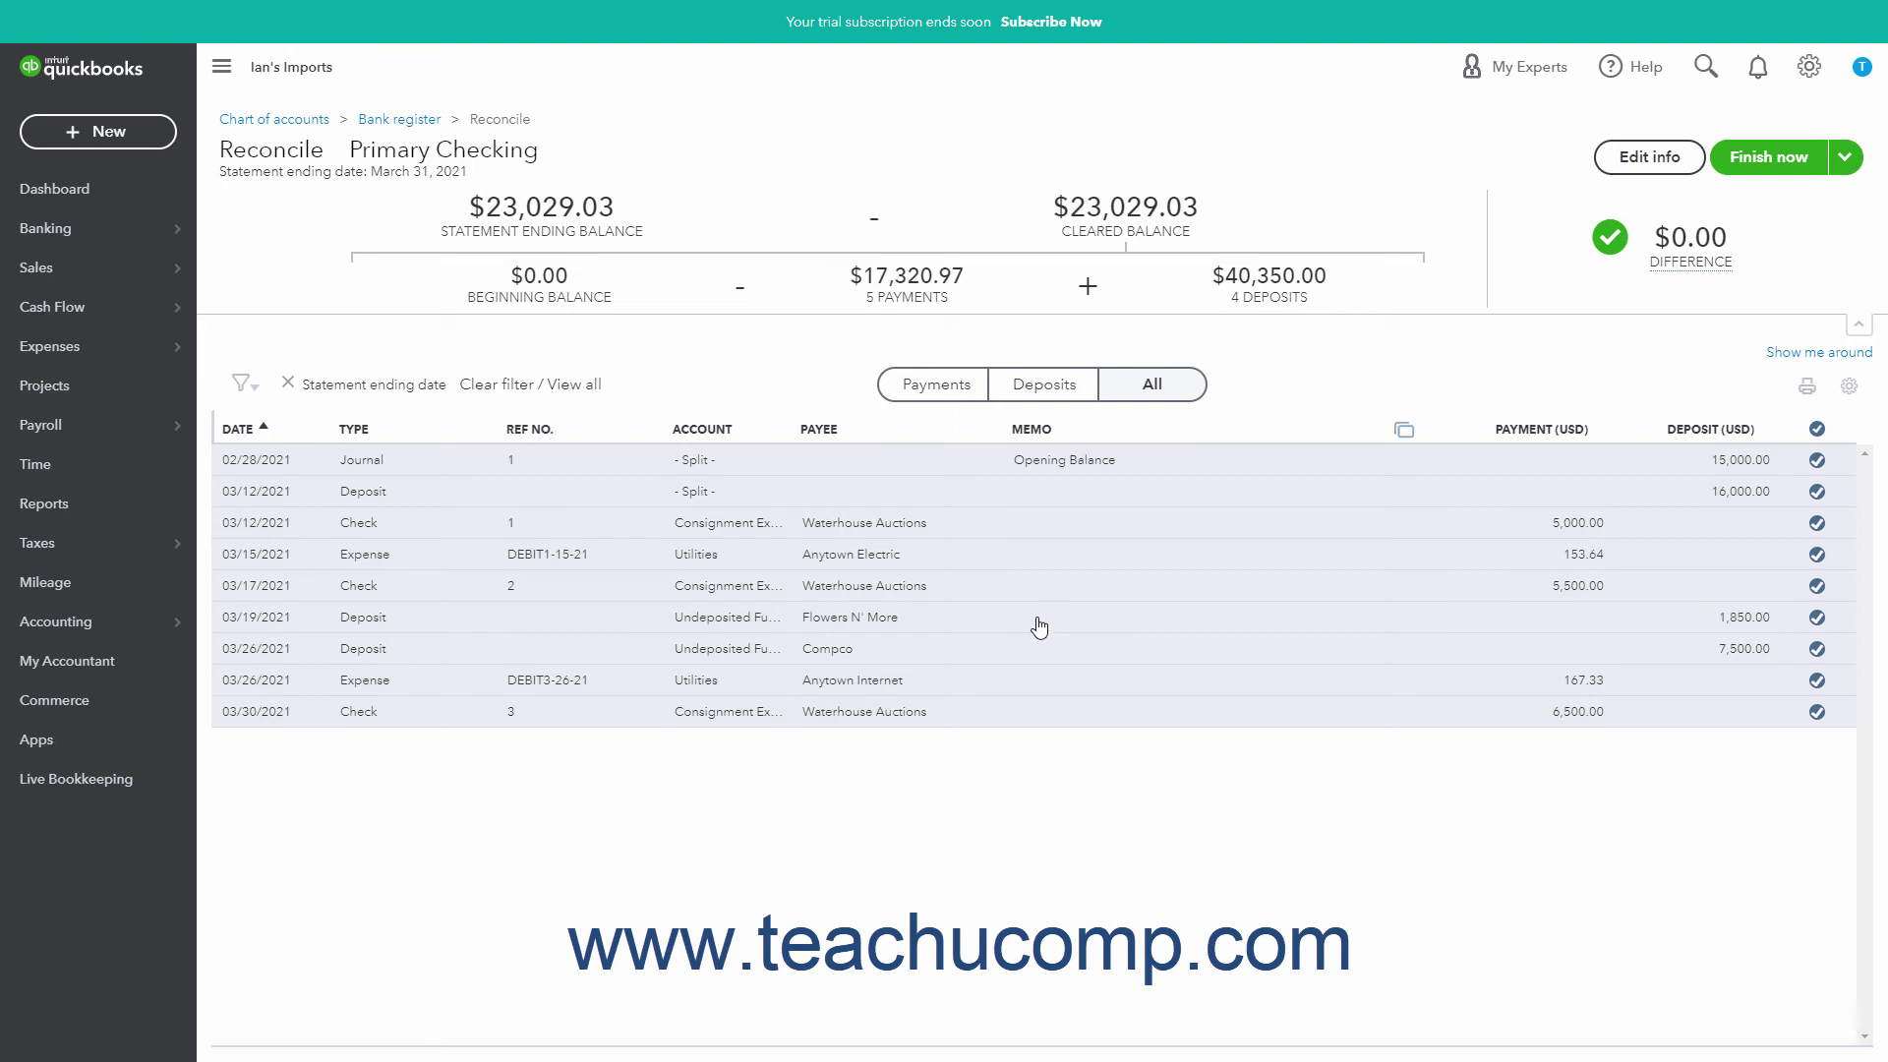
{"action": "left_click", "coordinate": [1855, 160]}
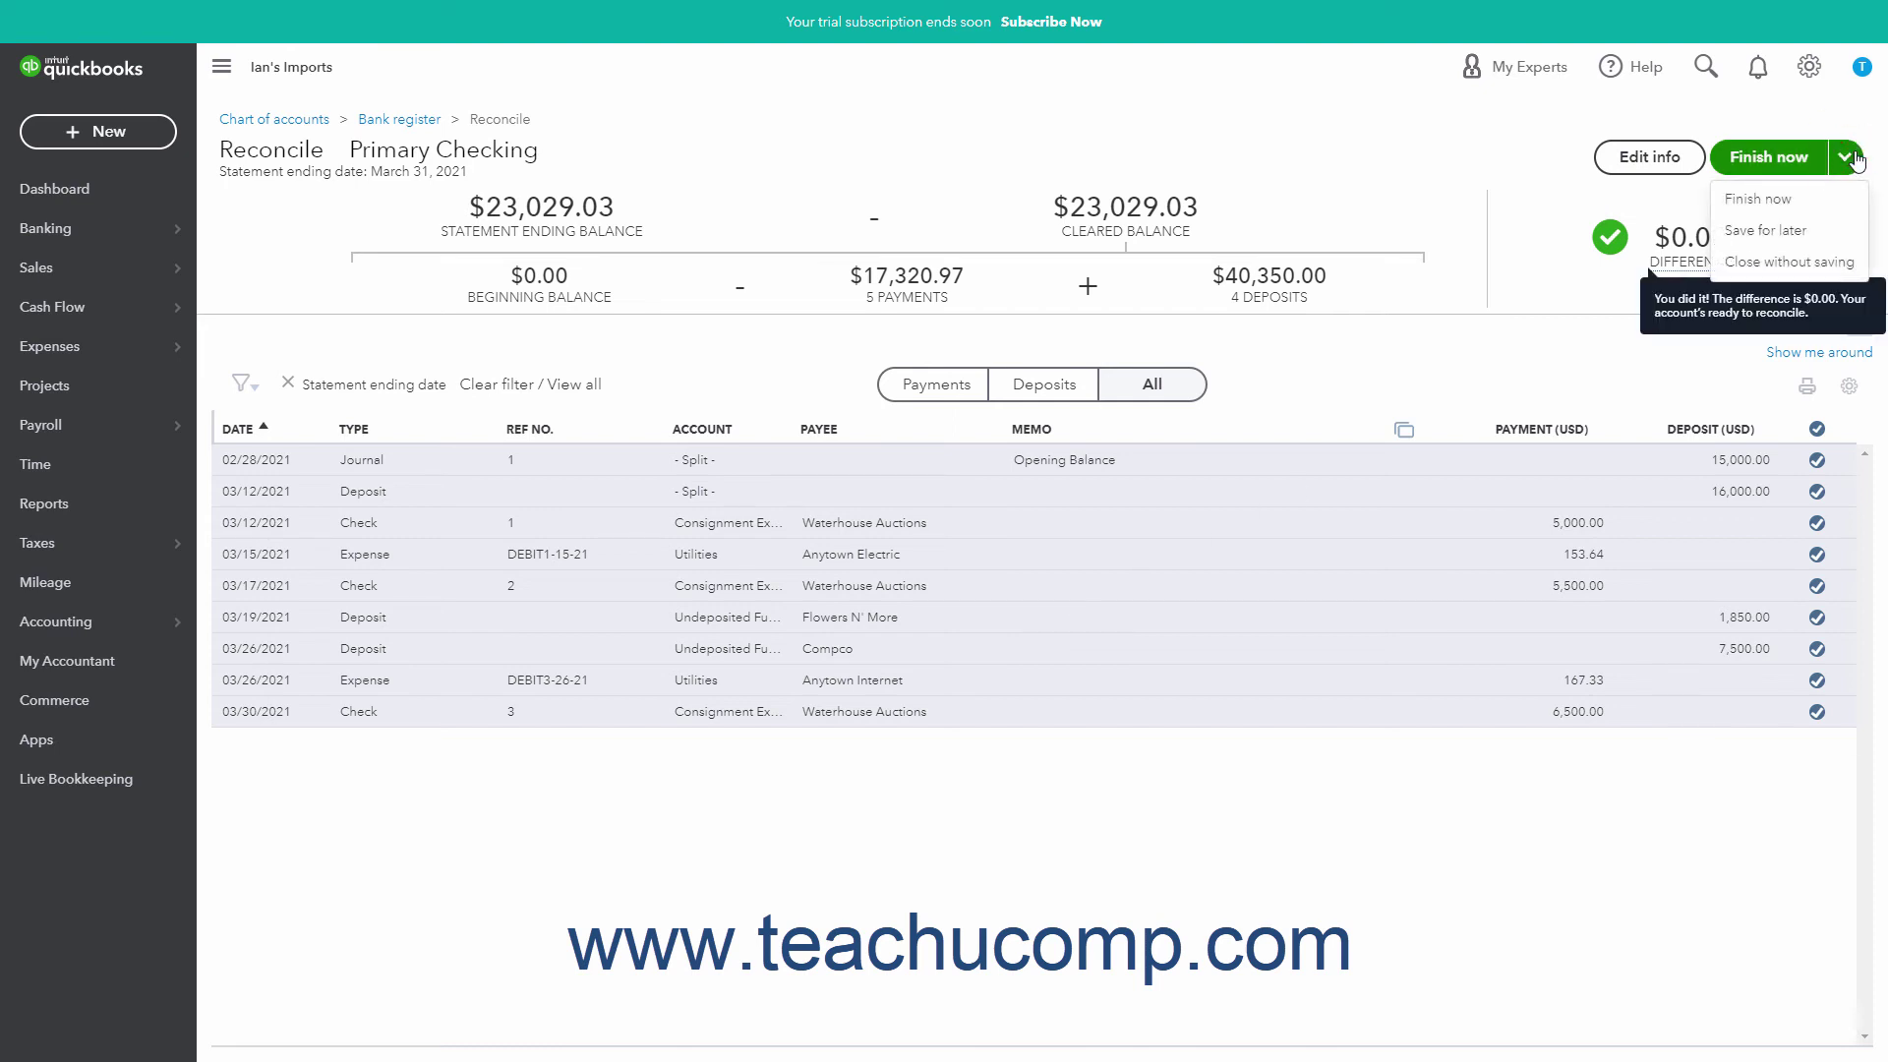
{"action": "left_click", "coordinate": [1830, 263]}
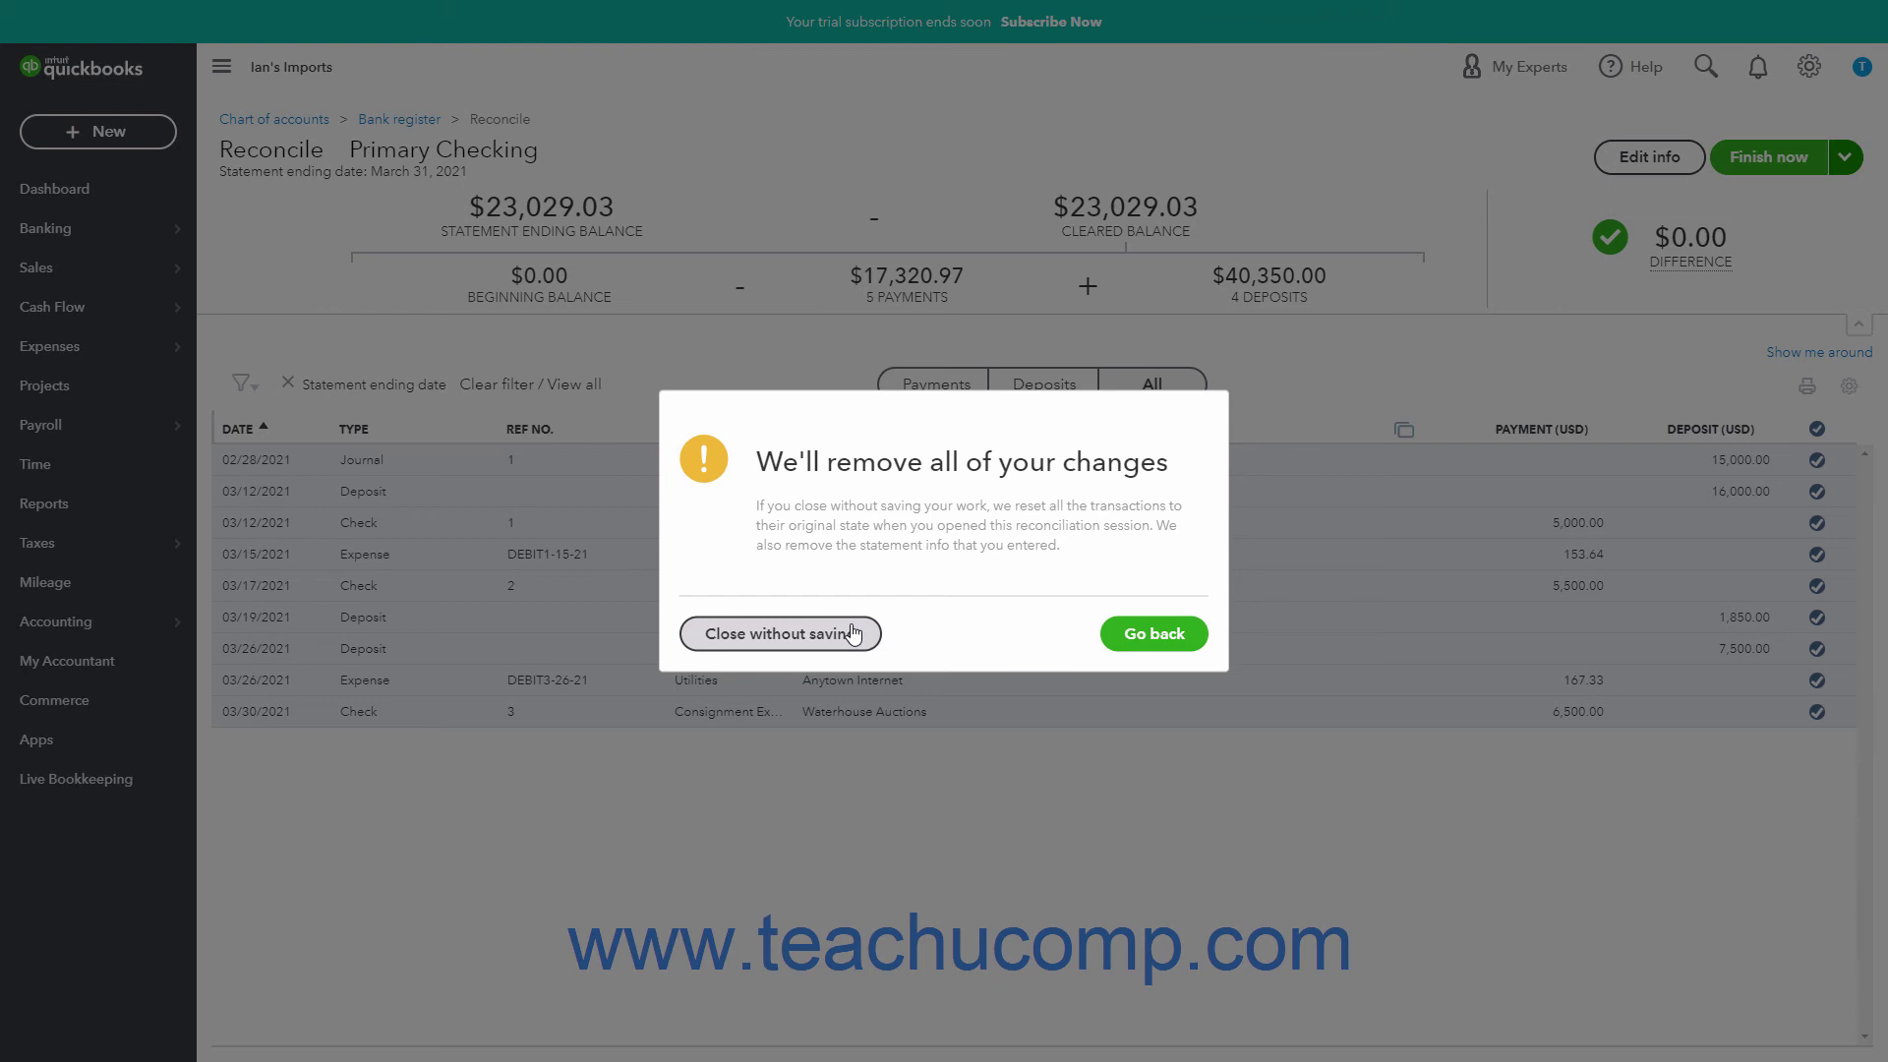
{"action": "left_click", "coordinate": [1150, 637]}
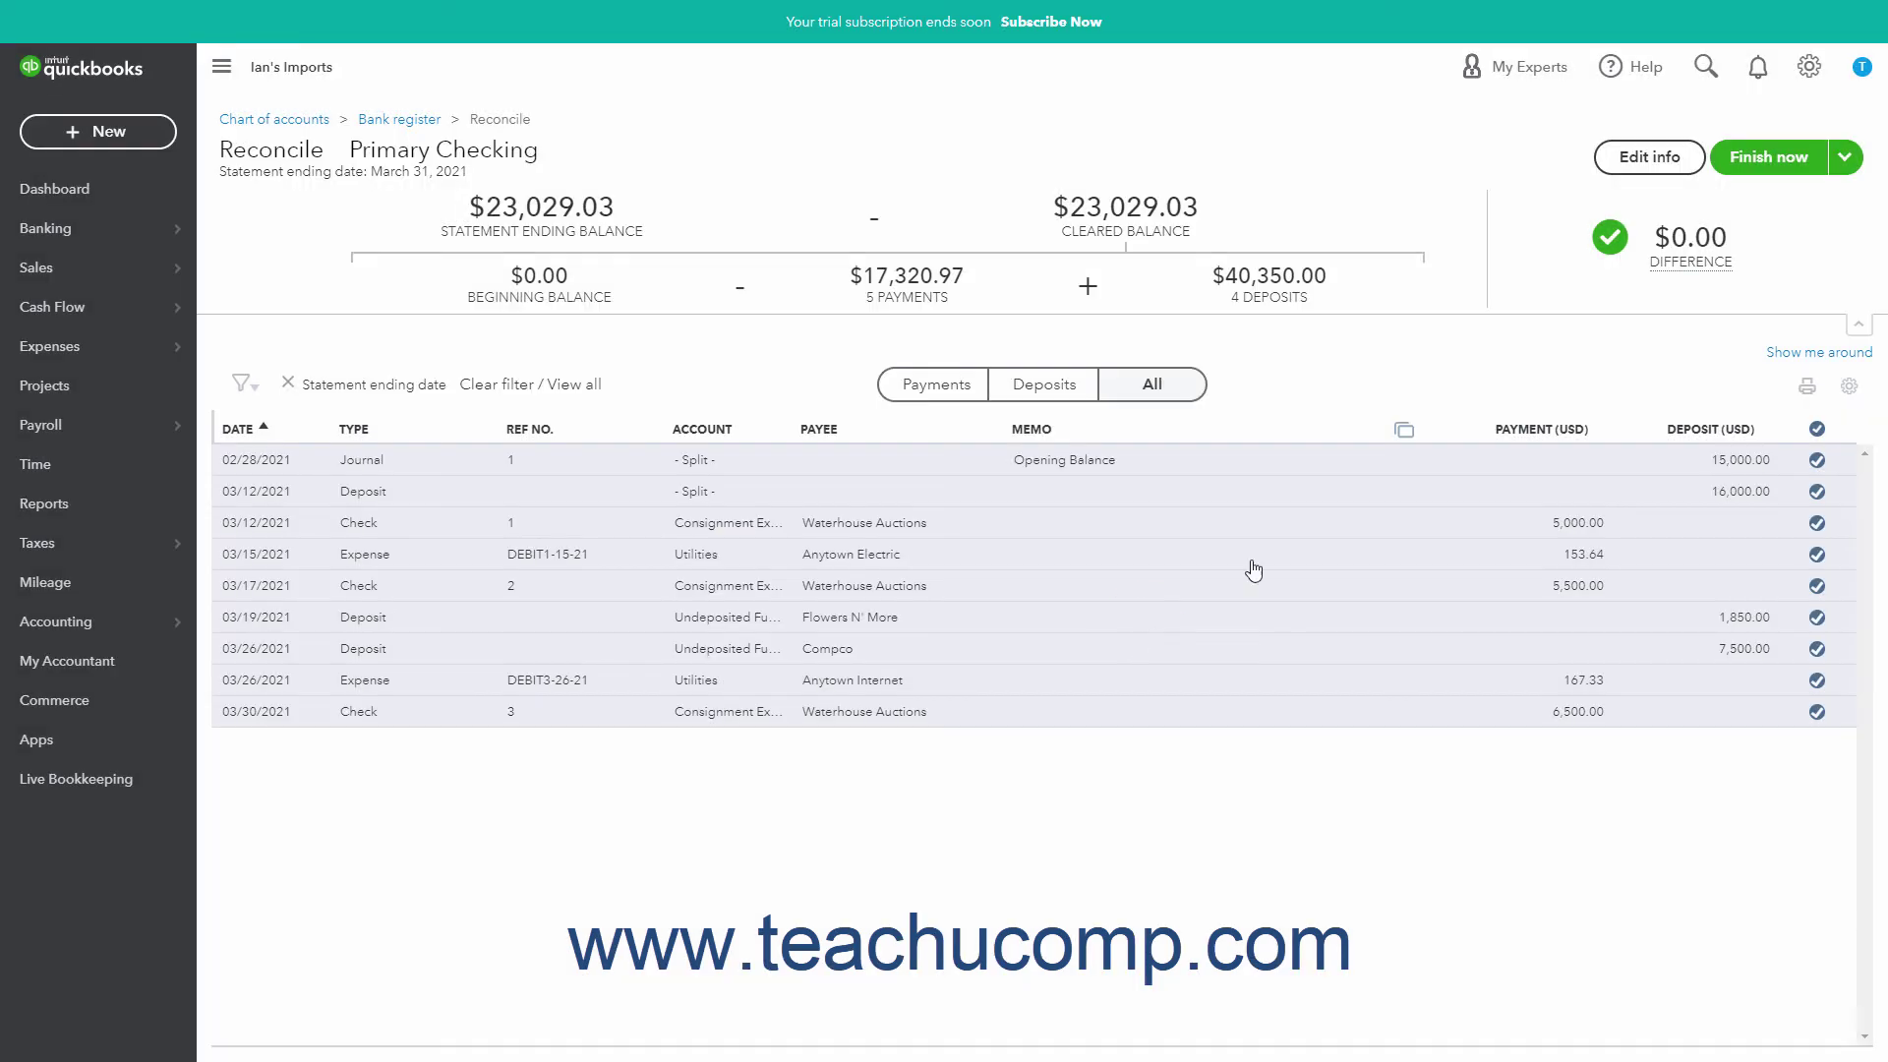
Step: Finish the Primary Checking reconciliation and reopen the account reconciliation page
{"action": "left_click", "coordinate": [1746, 156]}
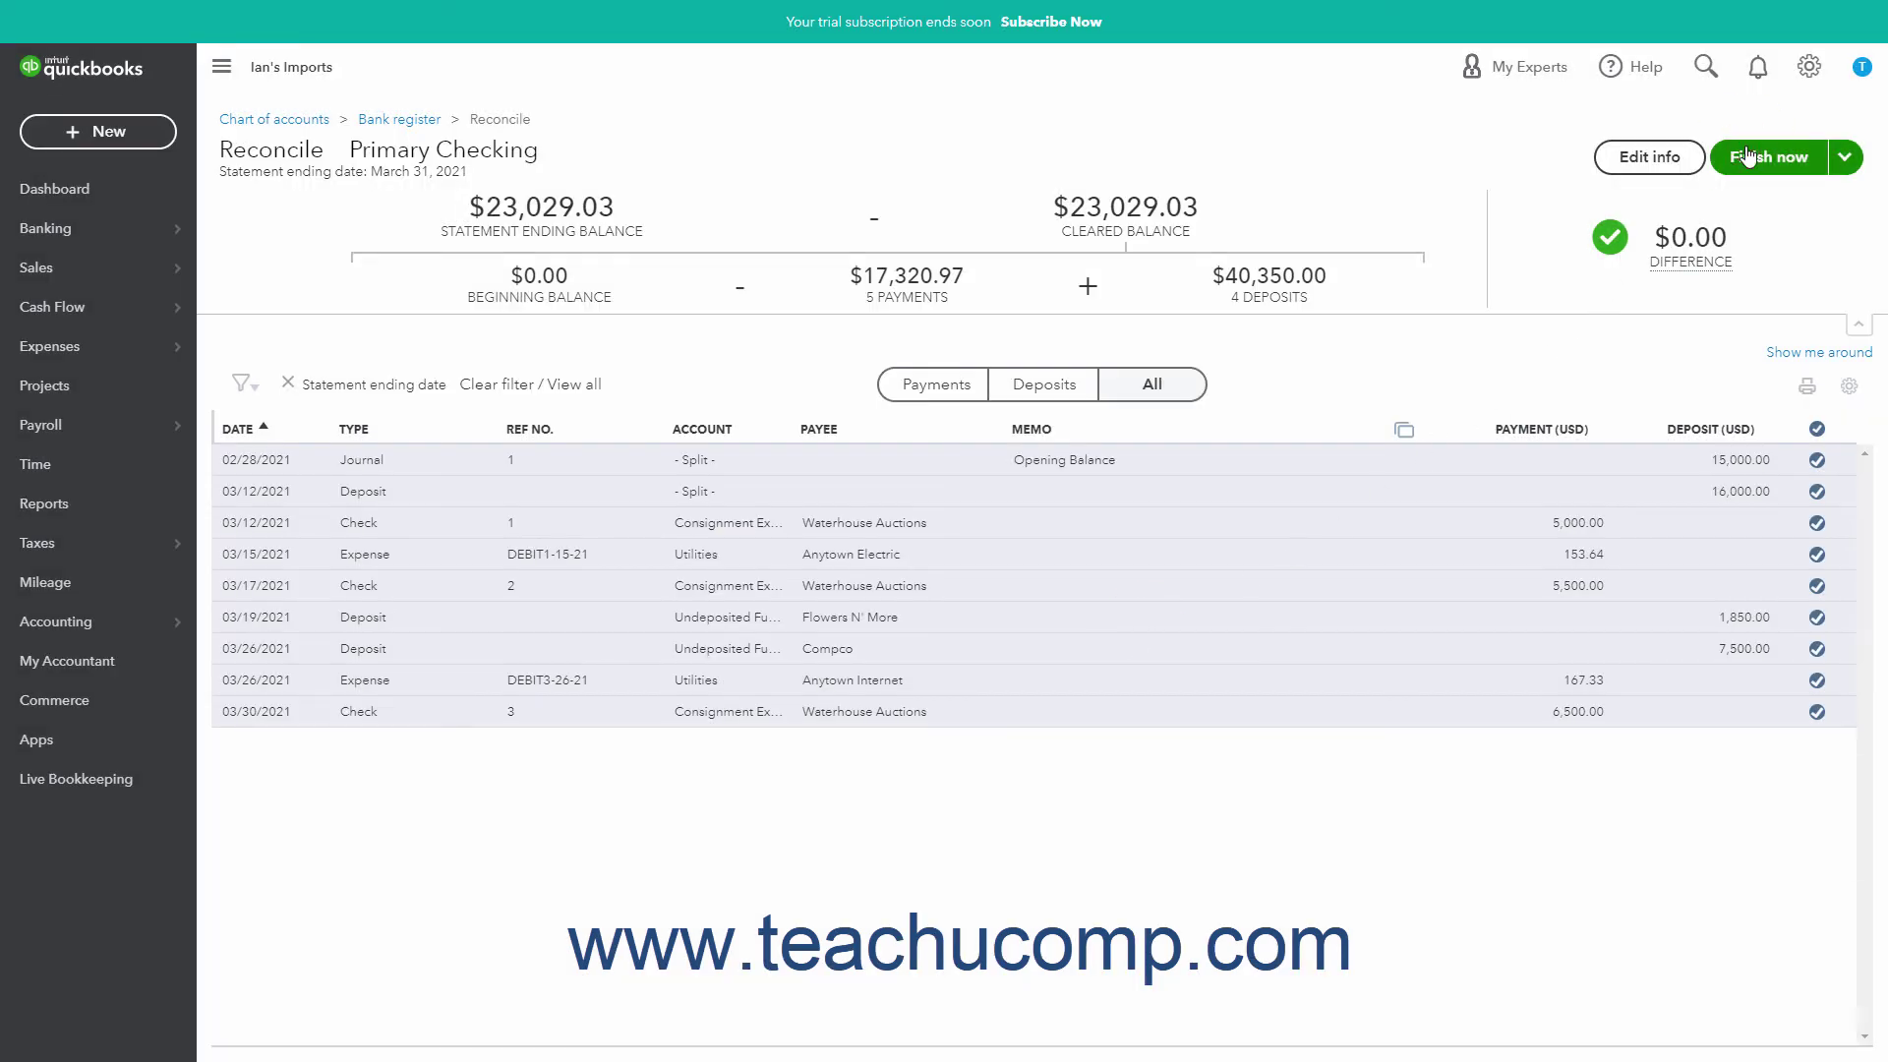
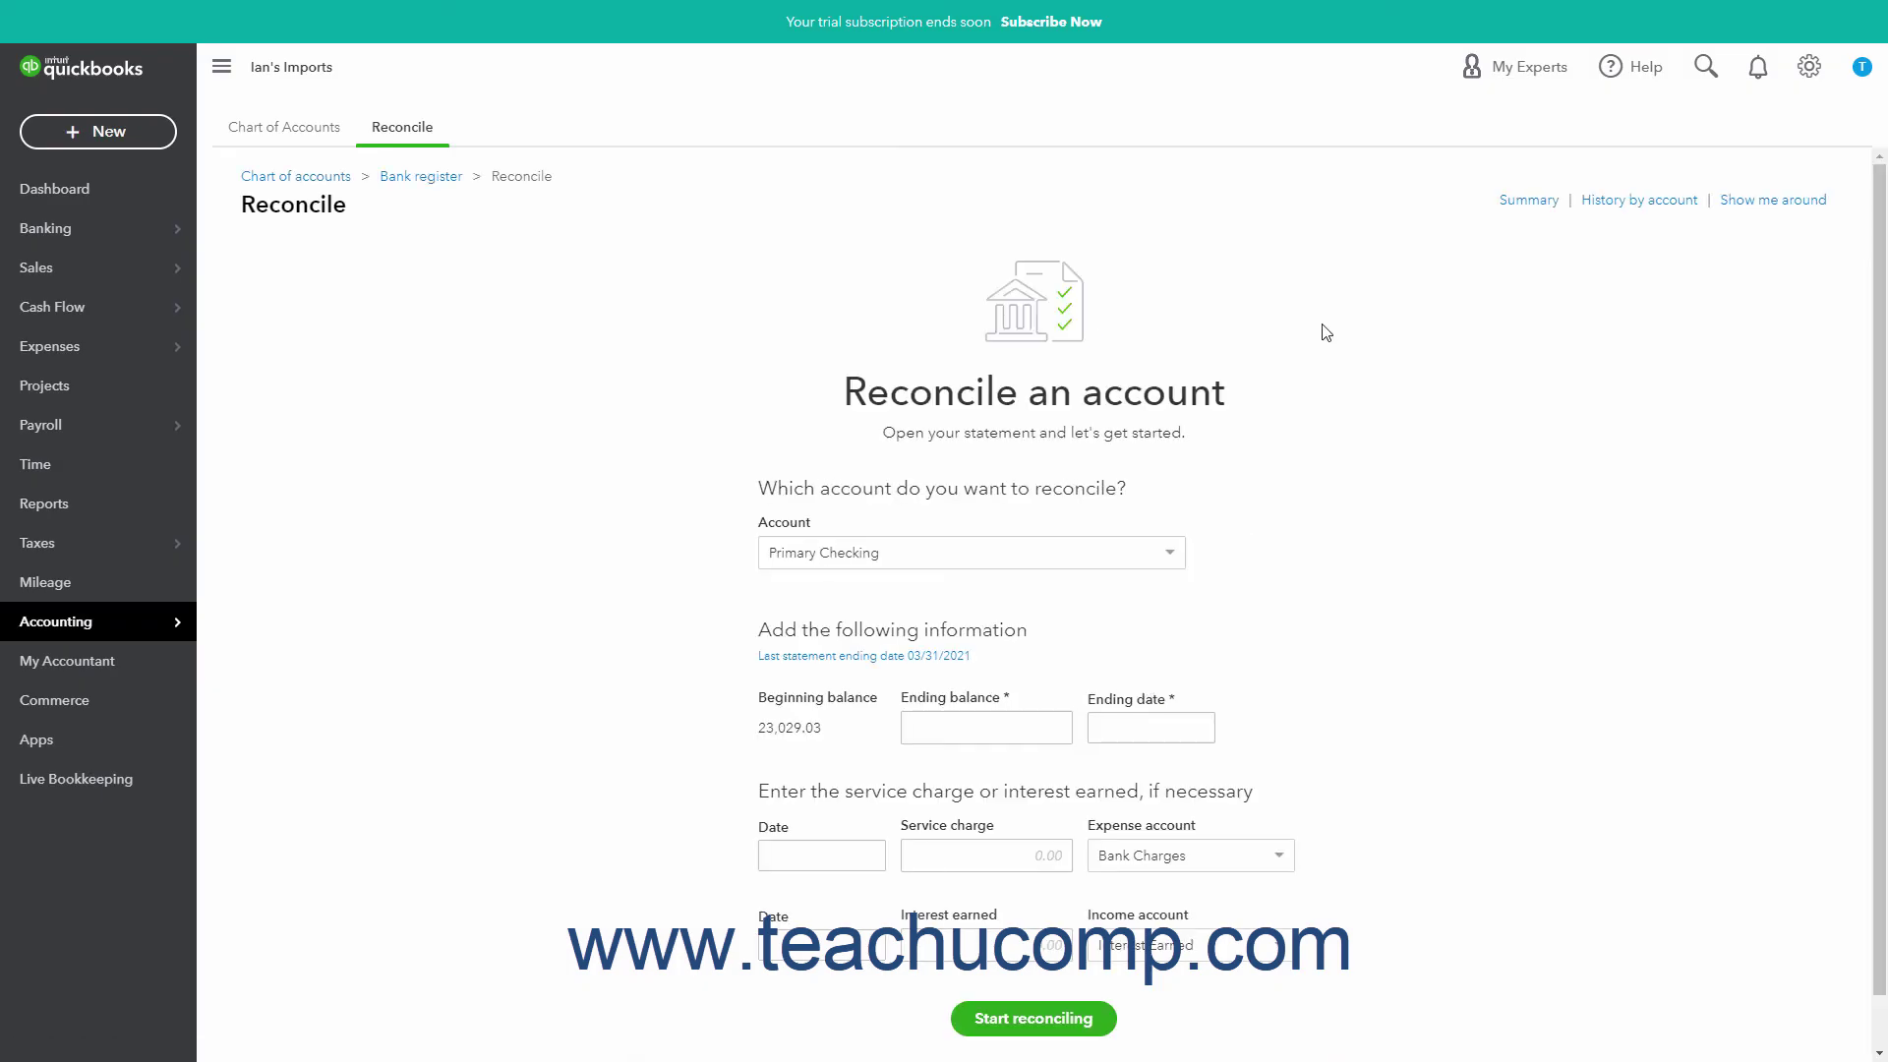
{"action": "left_click", "coordinate": [1799, 76]}
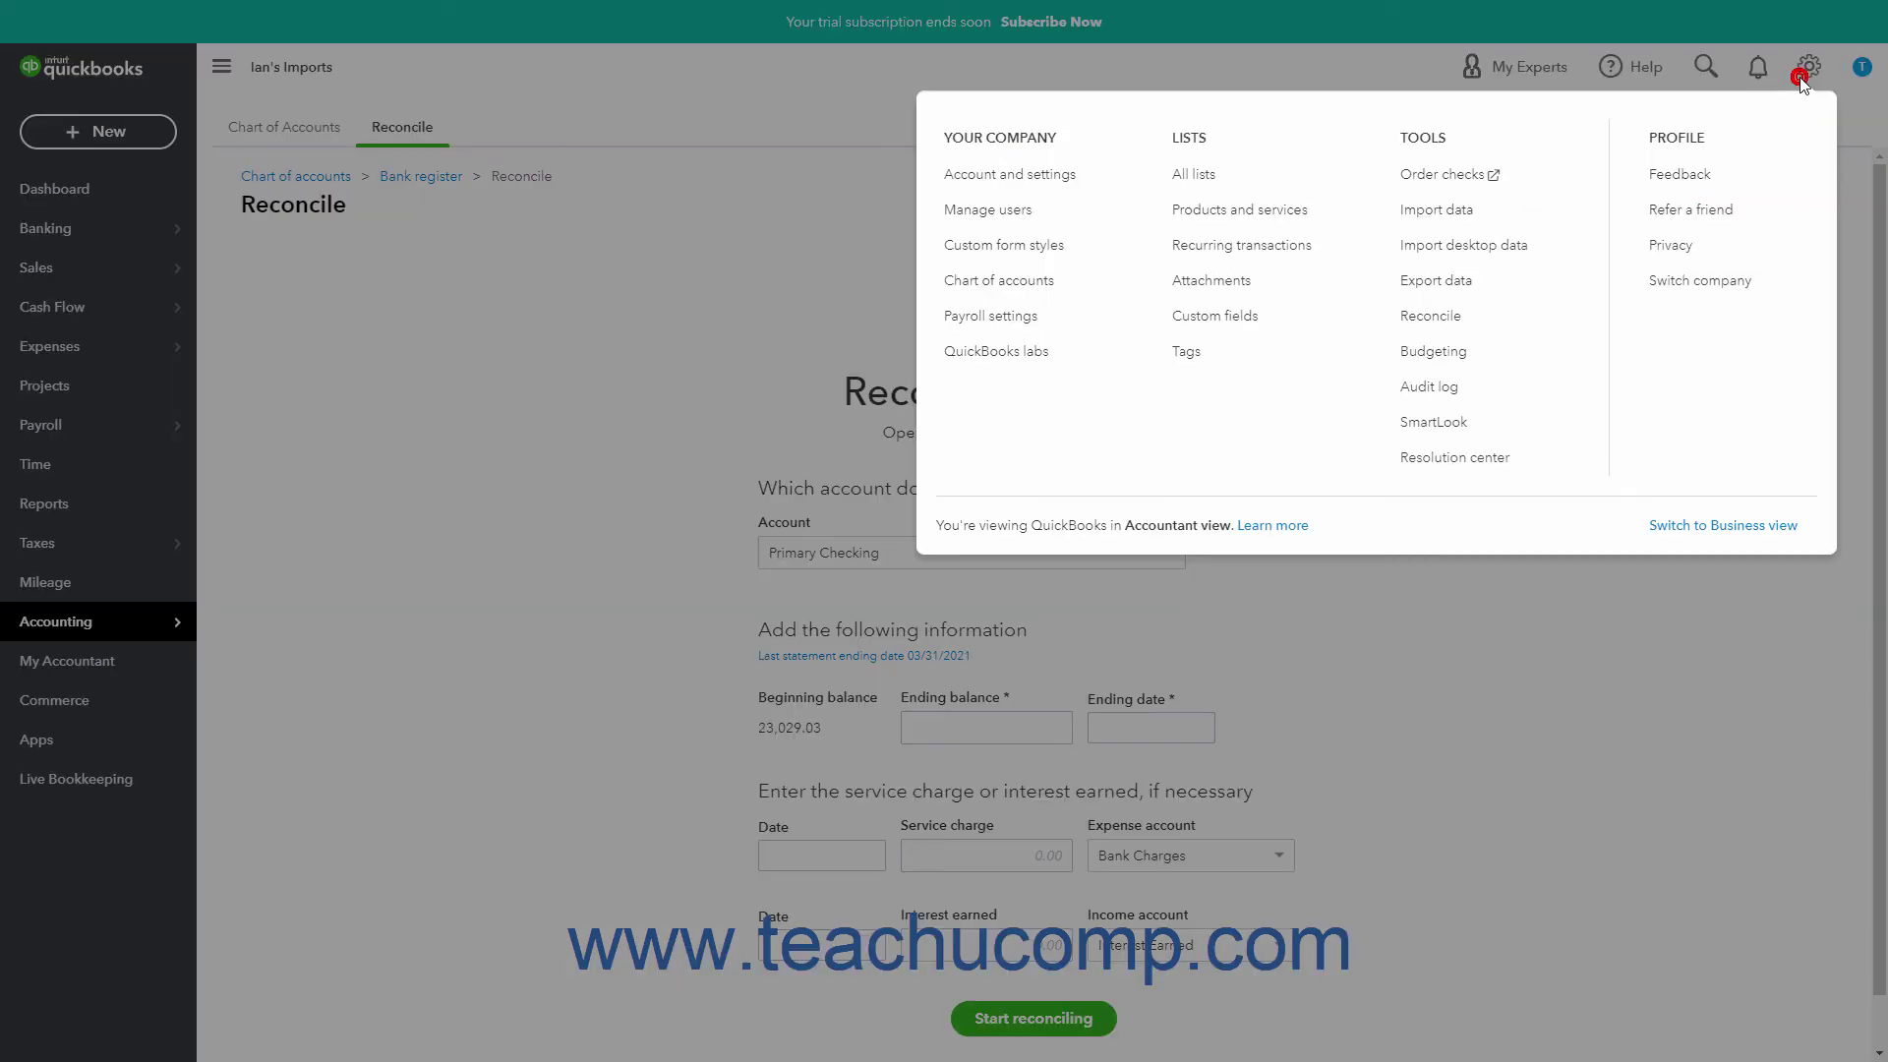
{"action": "left_click", "coordinate": [1430, 317]}
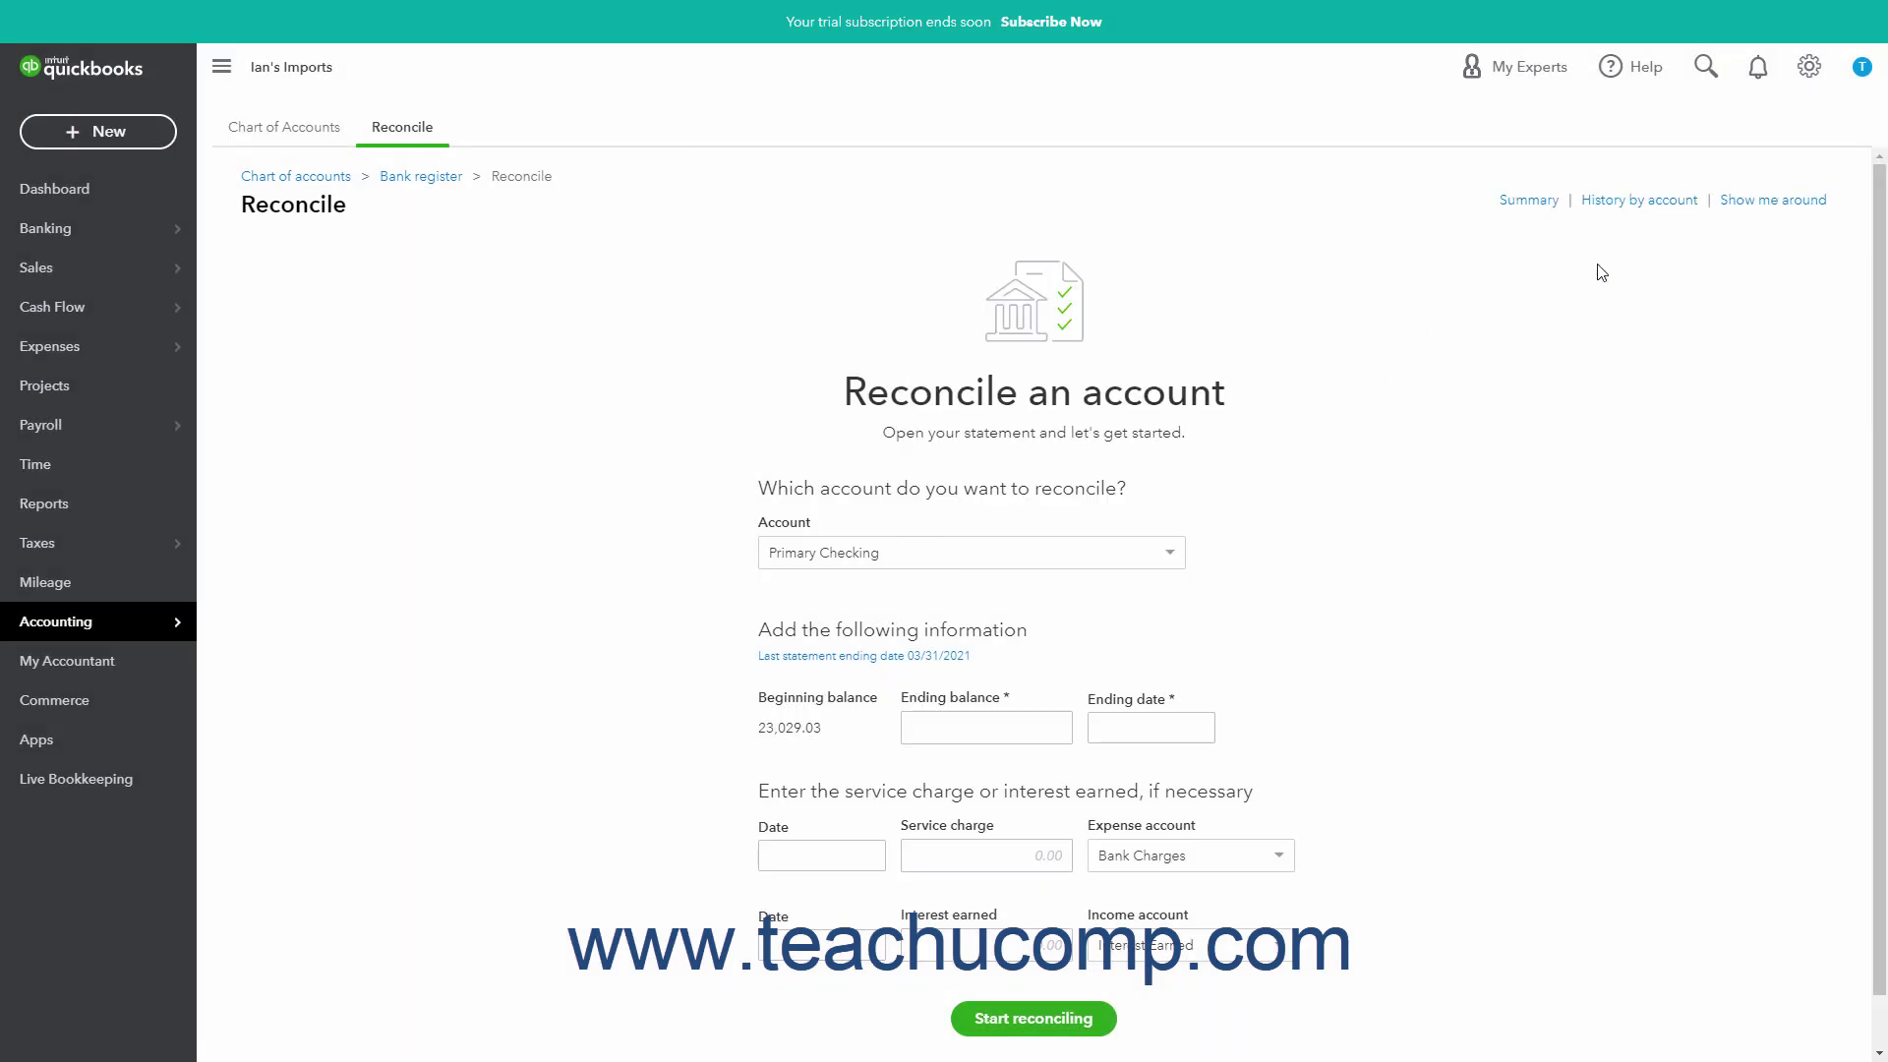
Step: View the reconciliation report for the 03/31/2021 statement in the Primary Checking reconciliation history
{"action": "left_click", "coordinate": [1645, 202]}
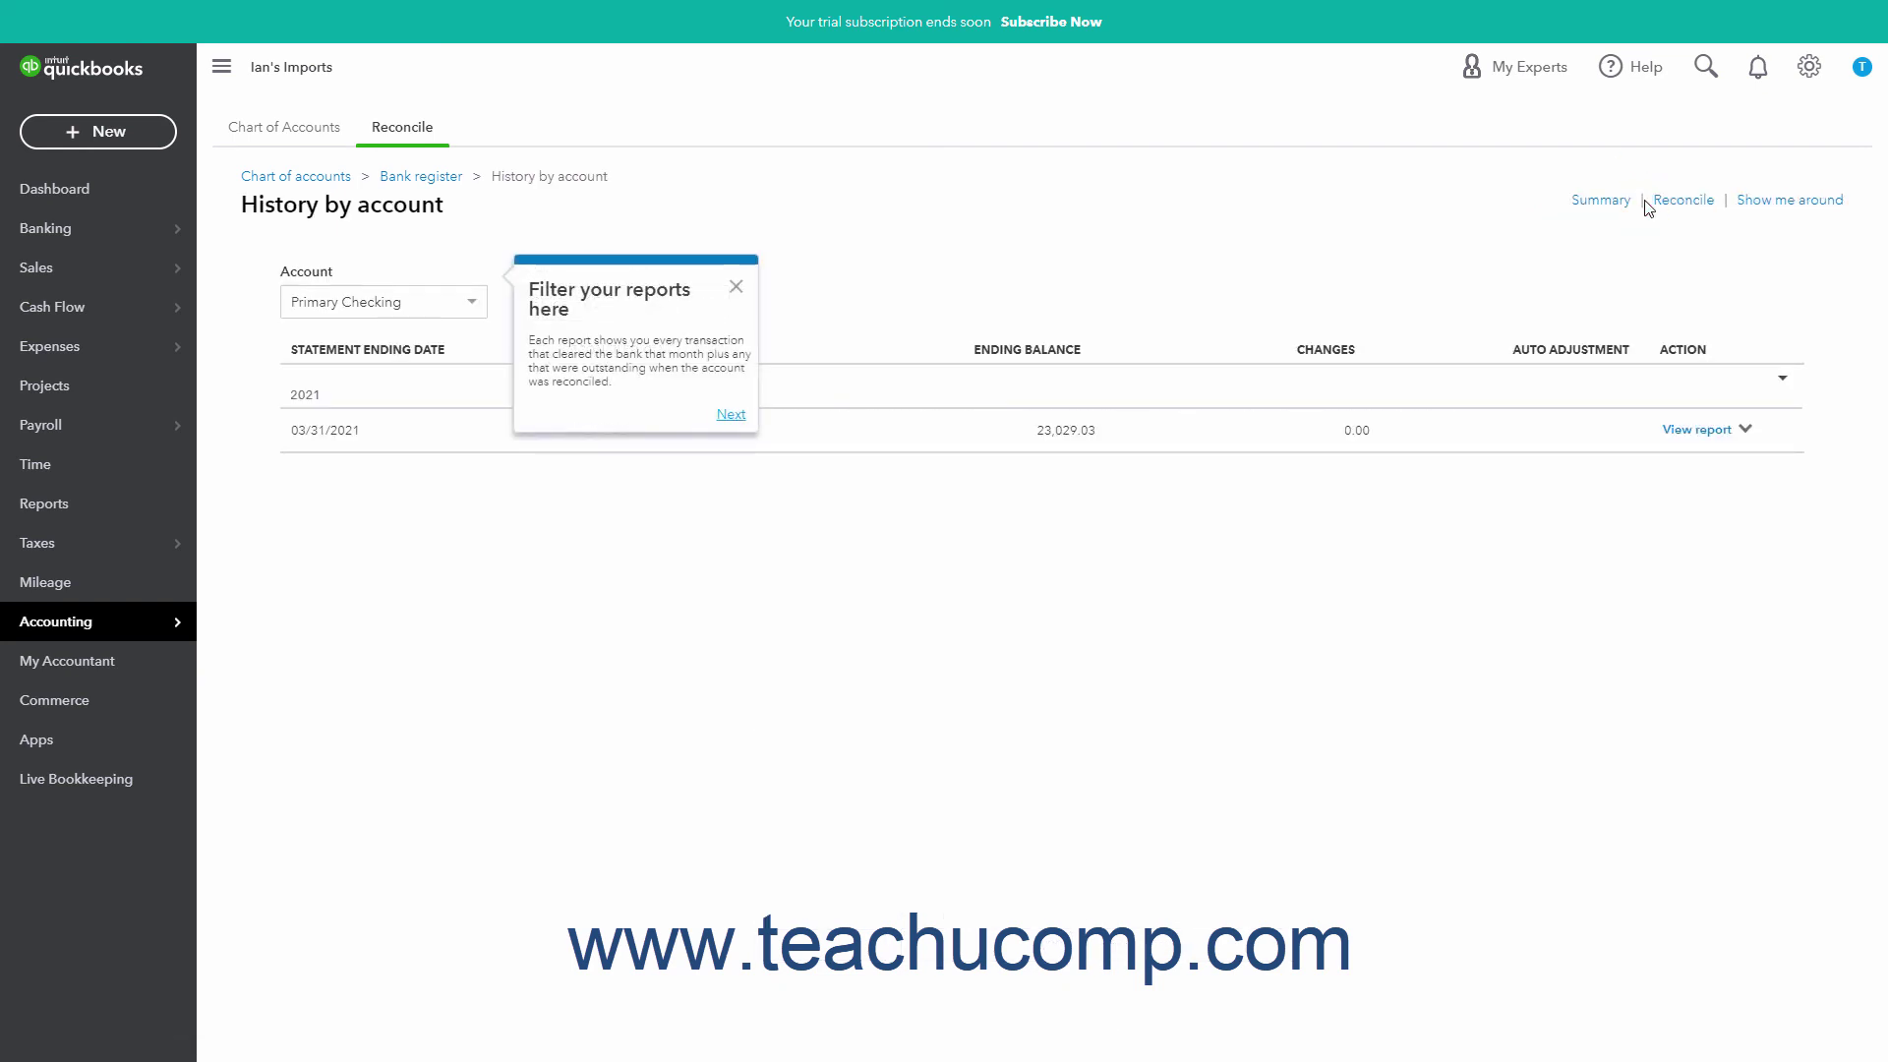
{"action": "left_click", "coordinate": [471, 305]}
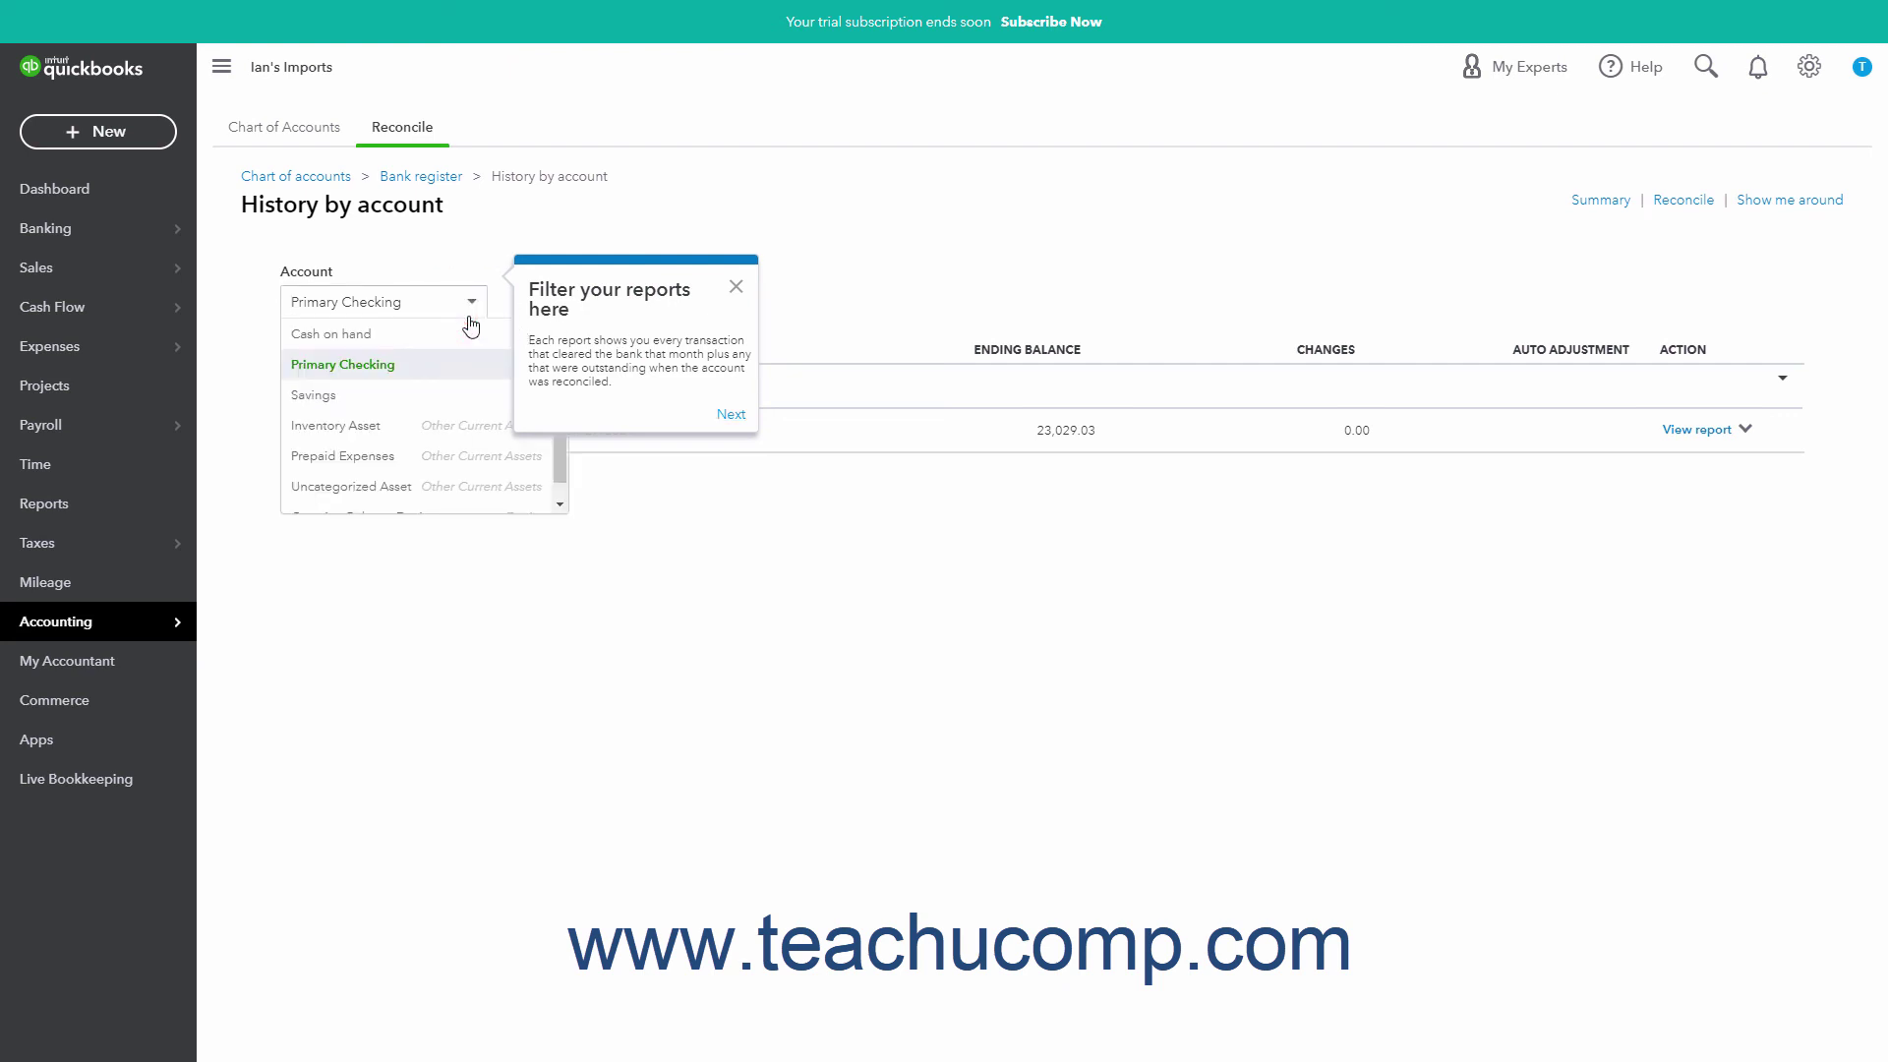
{"action": "left_click", "coordinate": [441, 364]}
{"action": "left_click", "coordinate": [735, 287]}
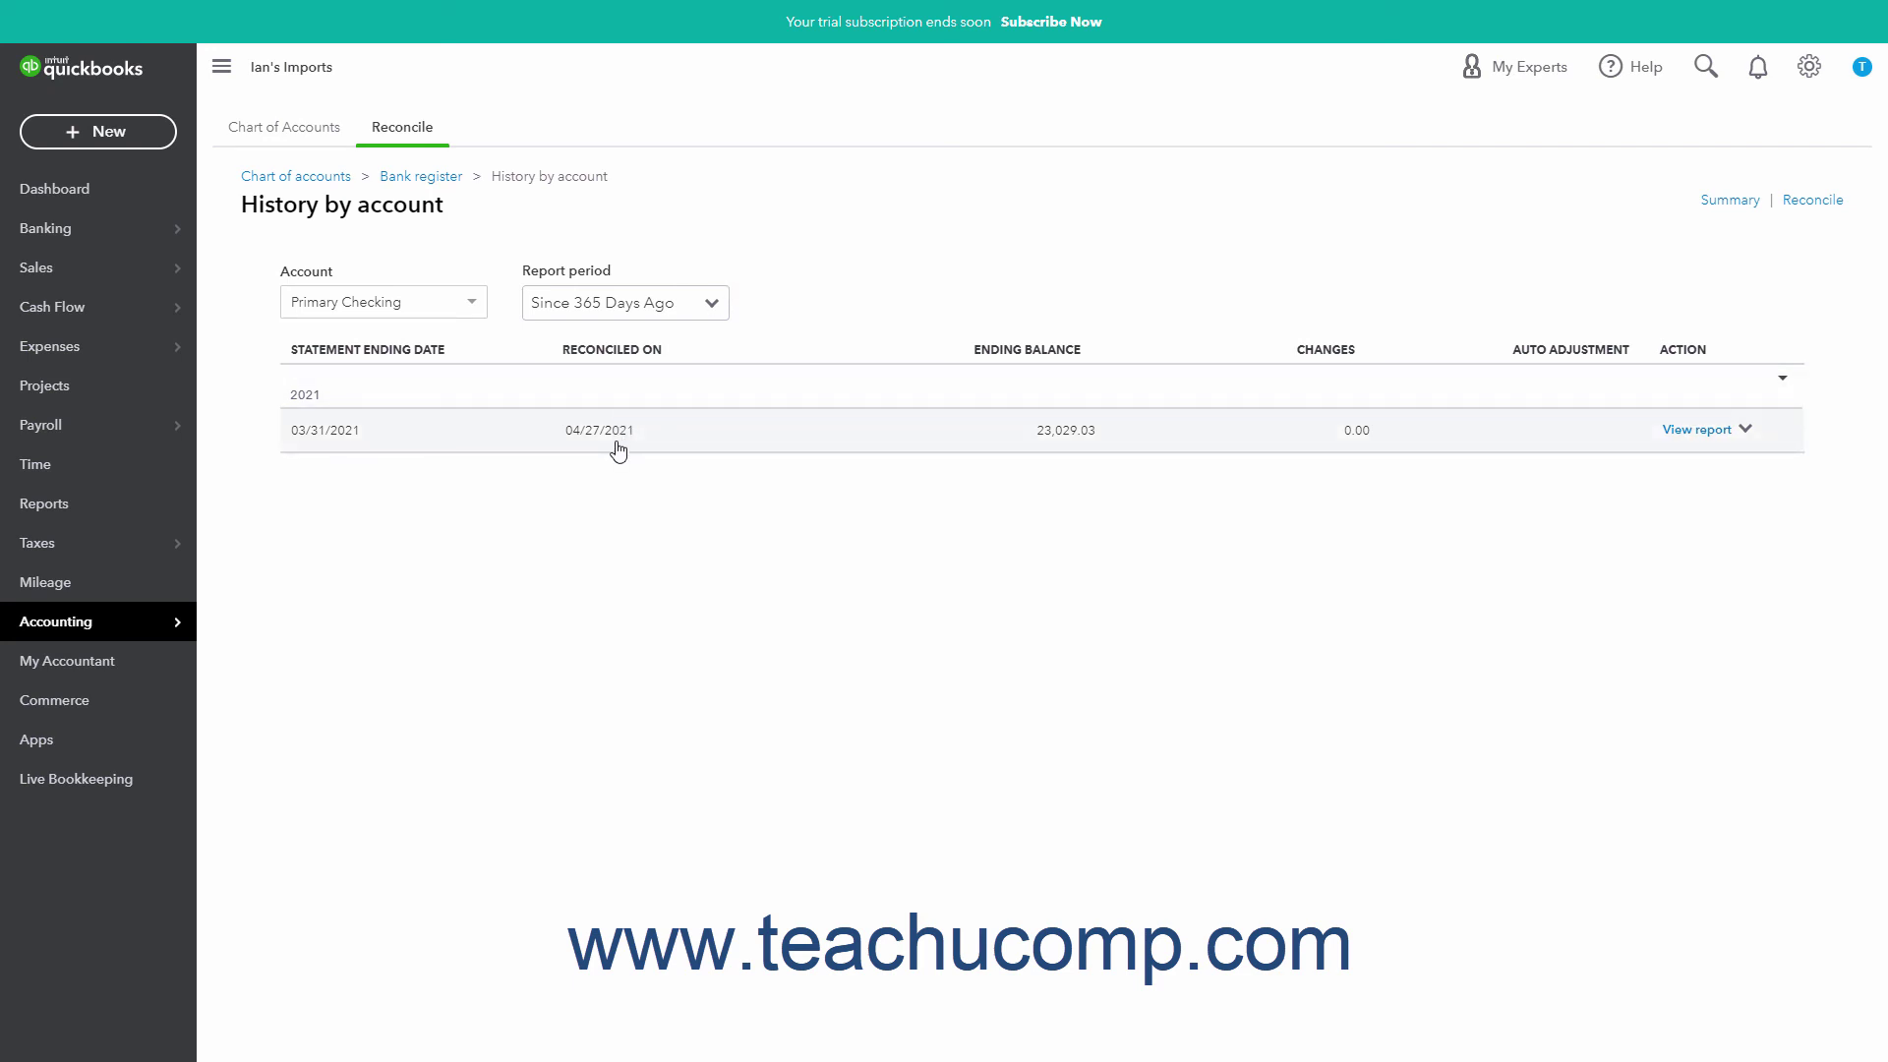
{"action": "left_click", "coordinate": [1697, 432]}
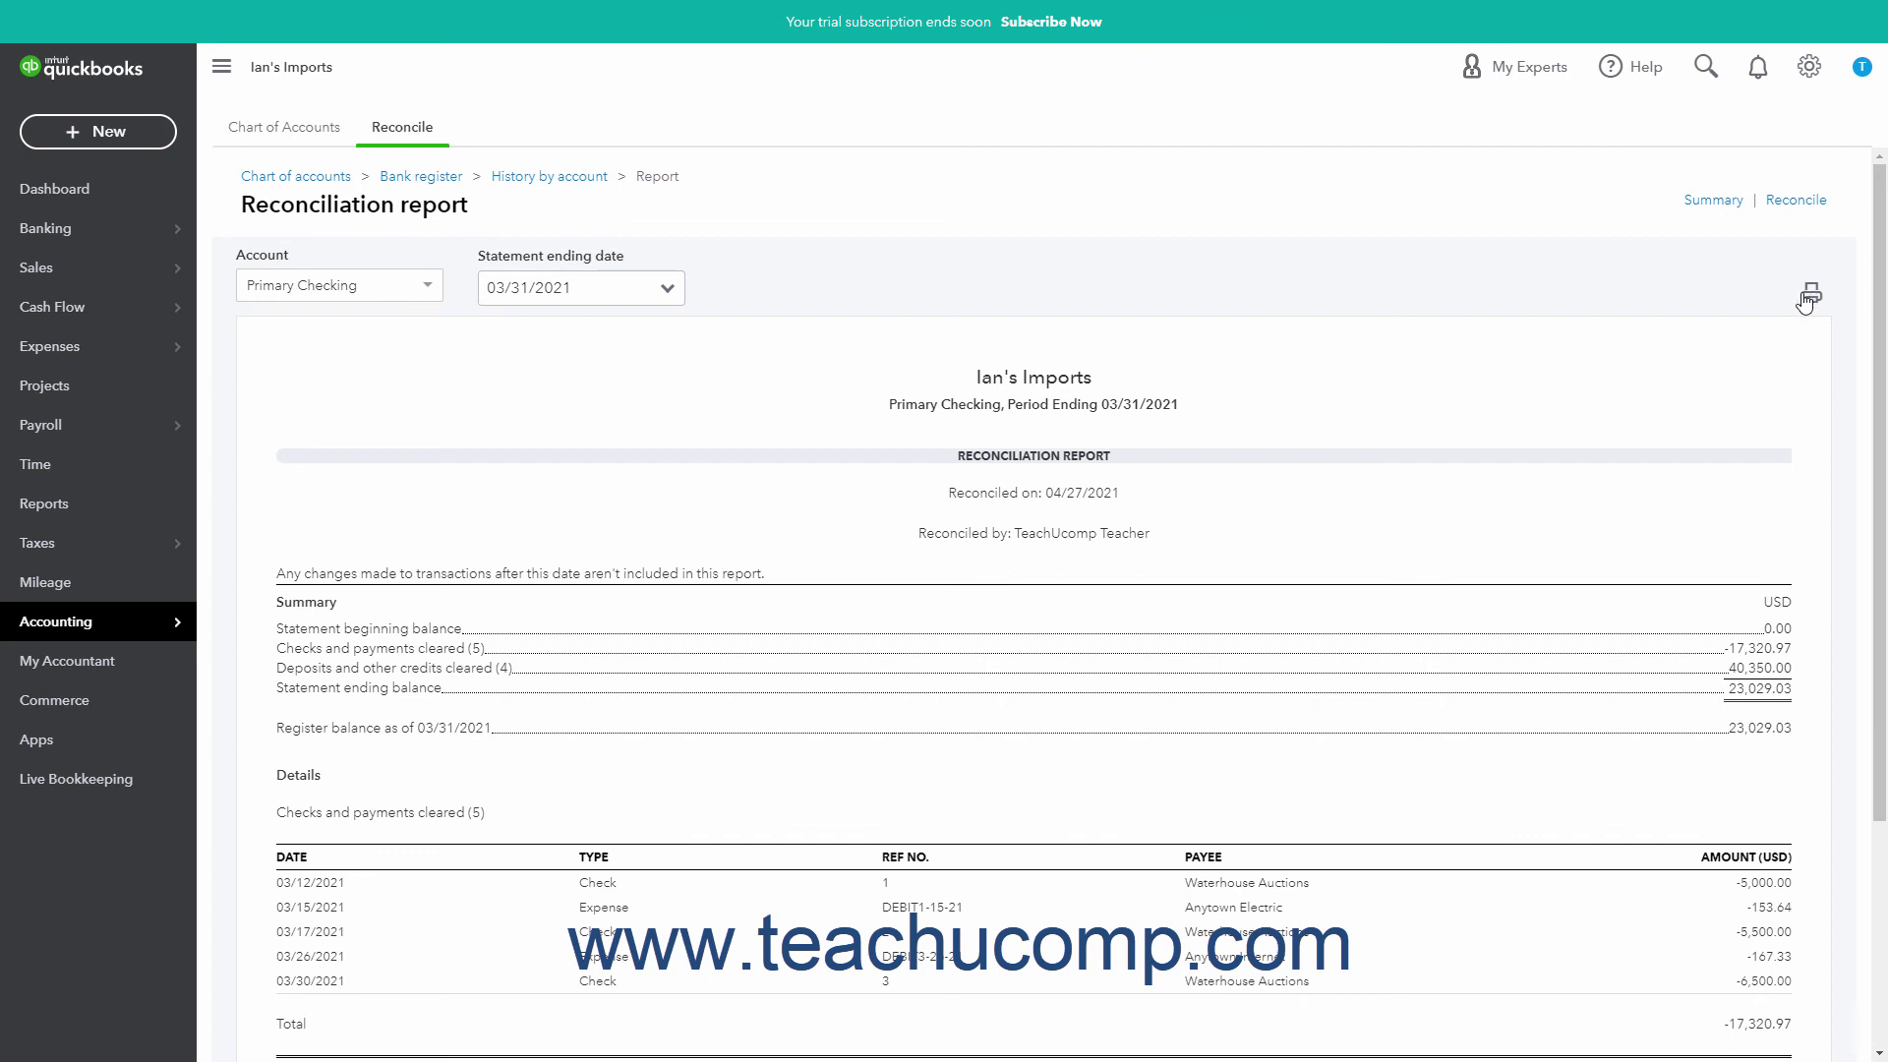
Step: Review the reconciliation summary and the history by account, returning to the account reconciliation page after each
{"action": "left_click", "coordinate": [409, 132]}
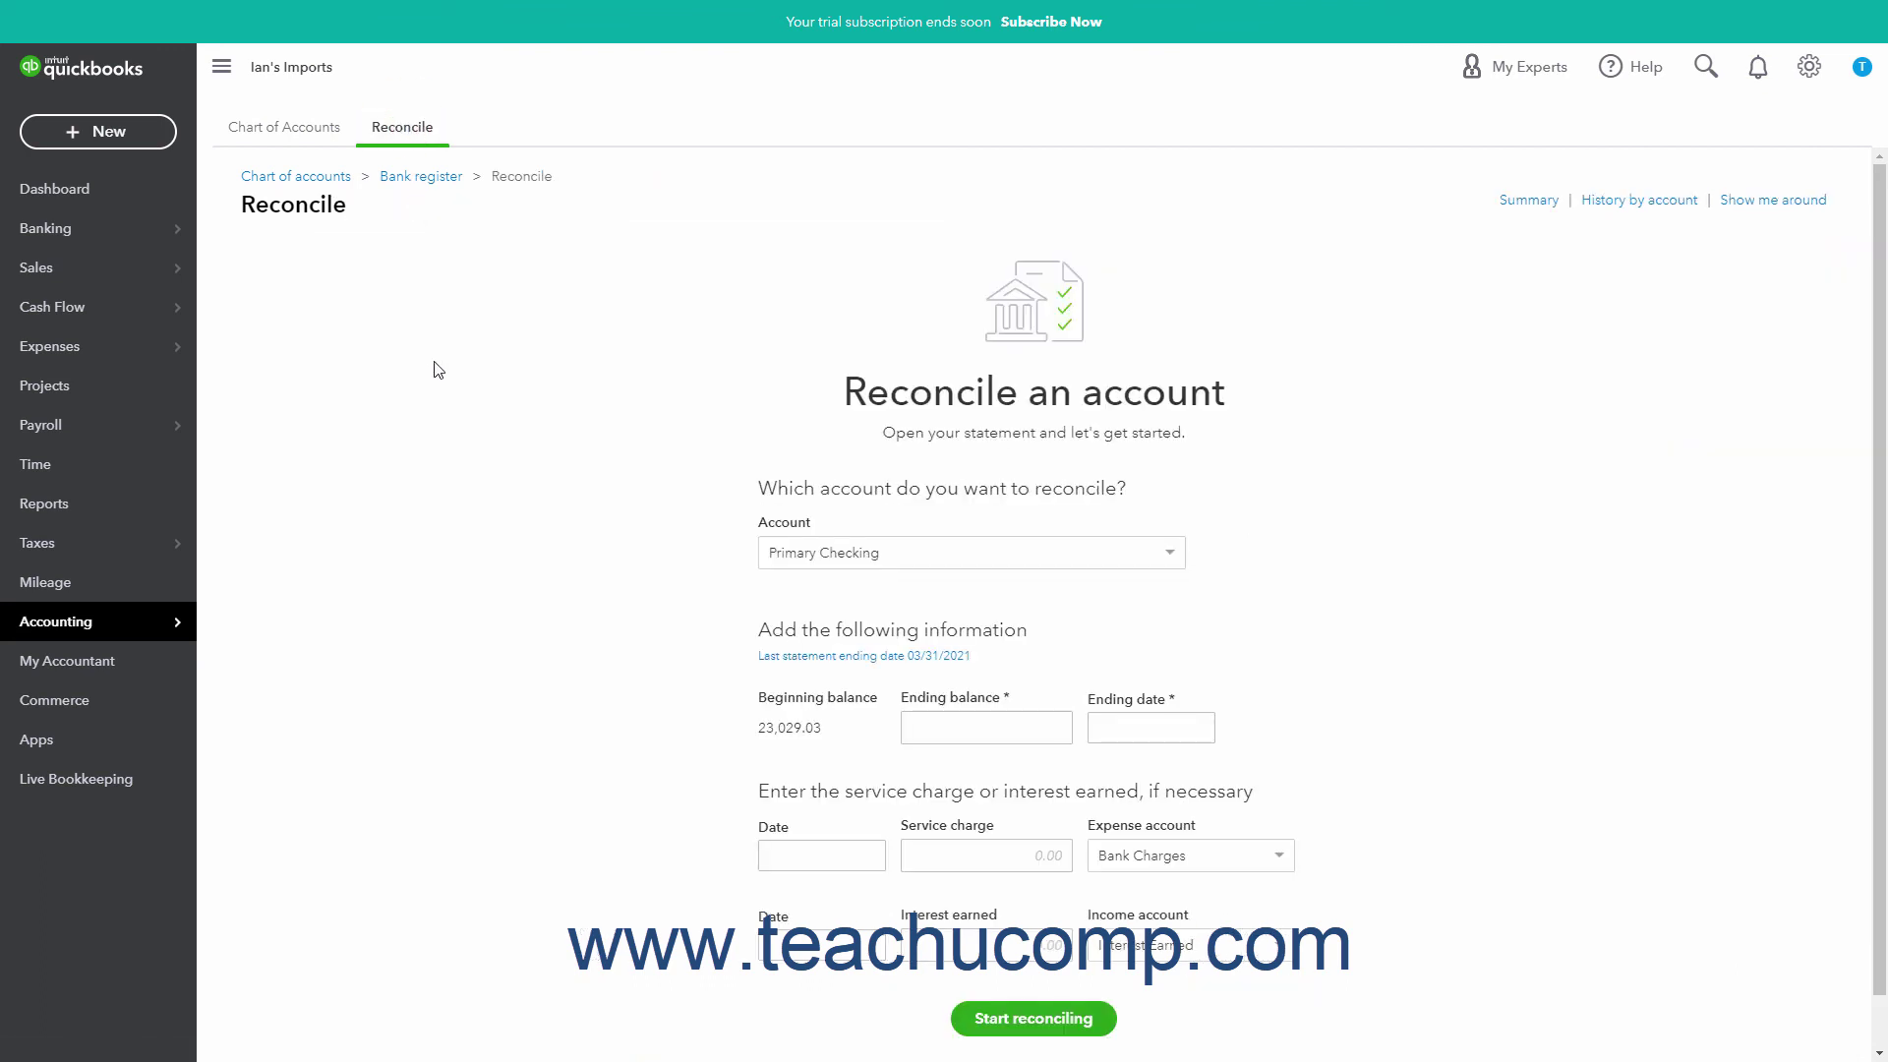
{"action": "left_click", "coordinate": [1542, 209]}
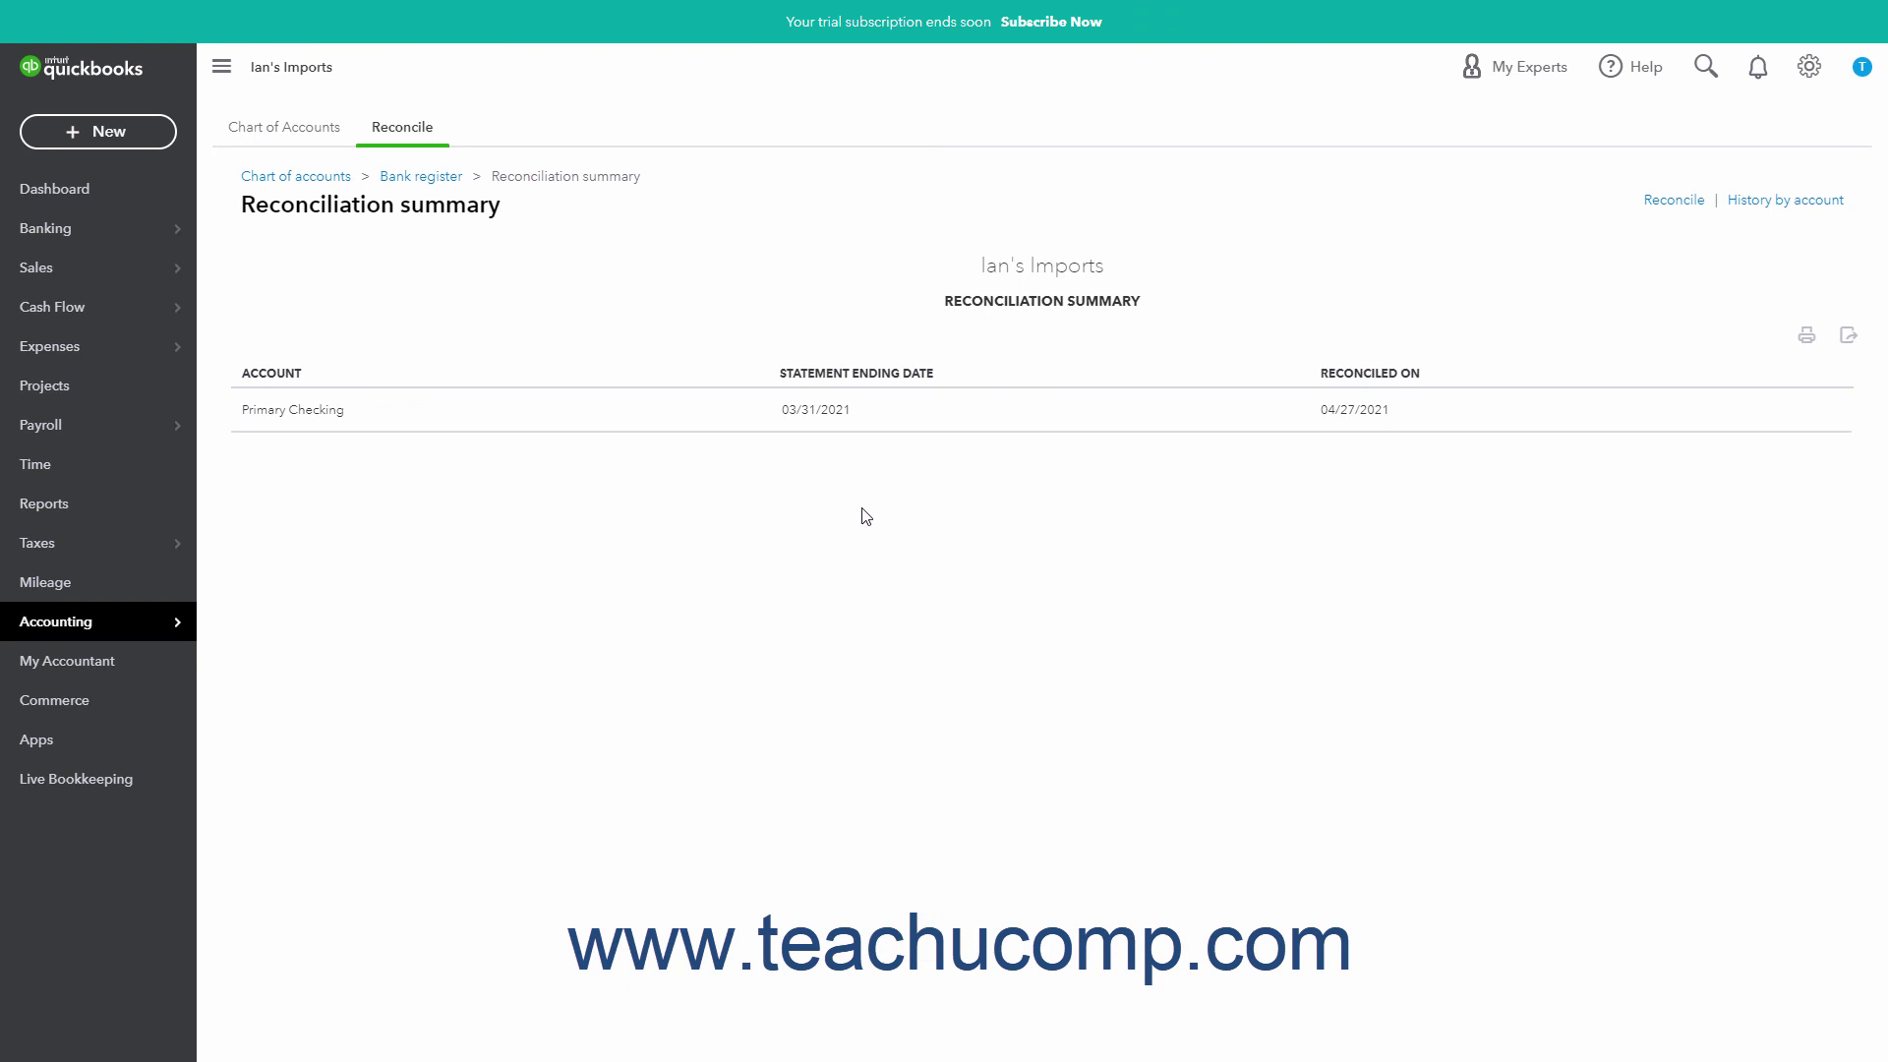
{"action": "left_click", "coordinate": [1681, 206]}
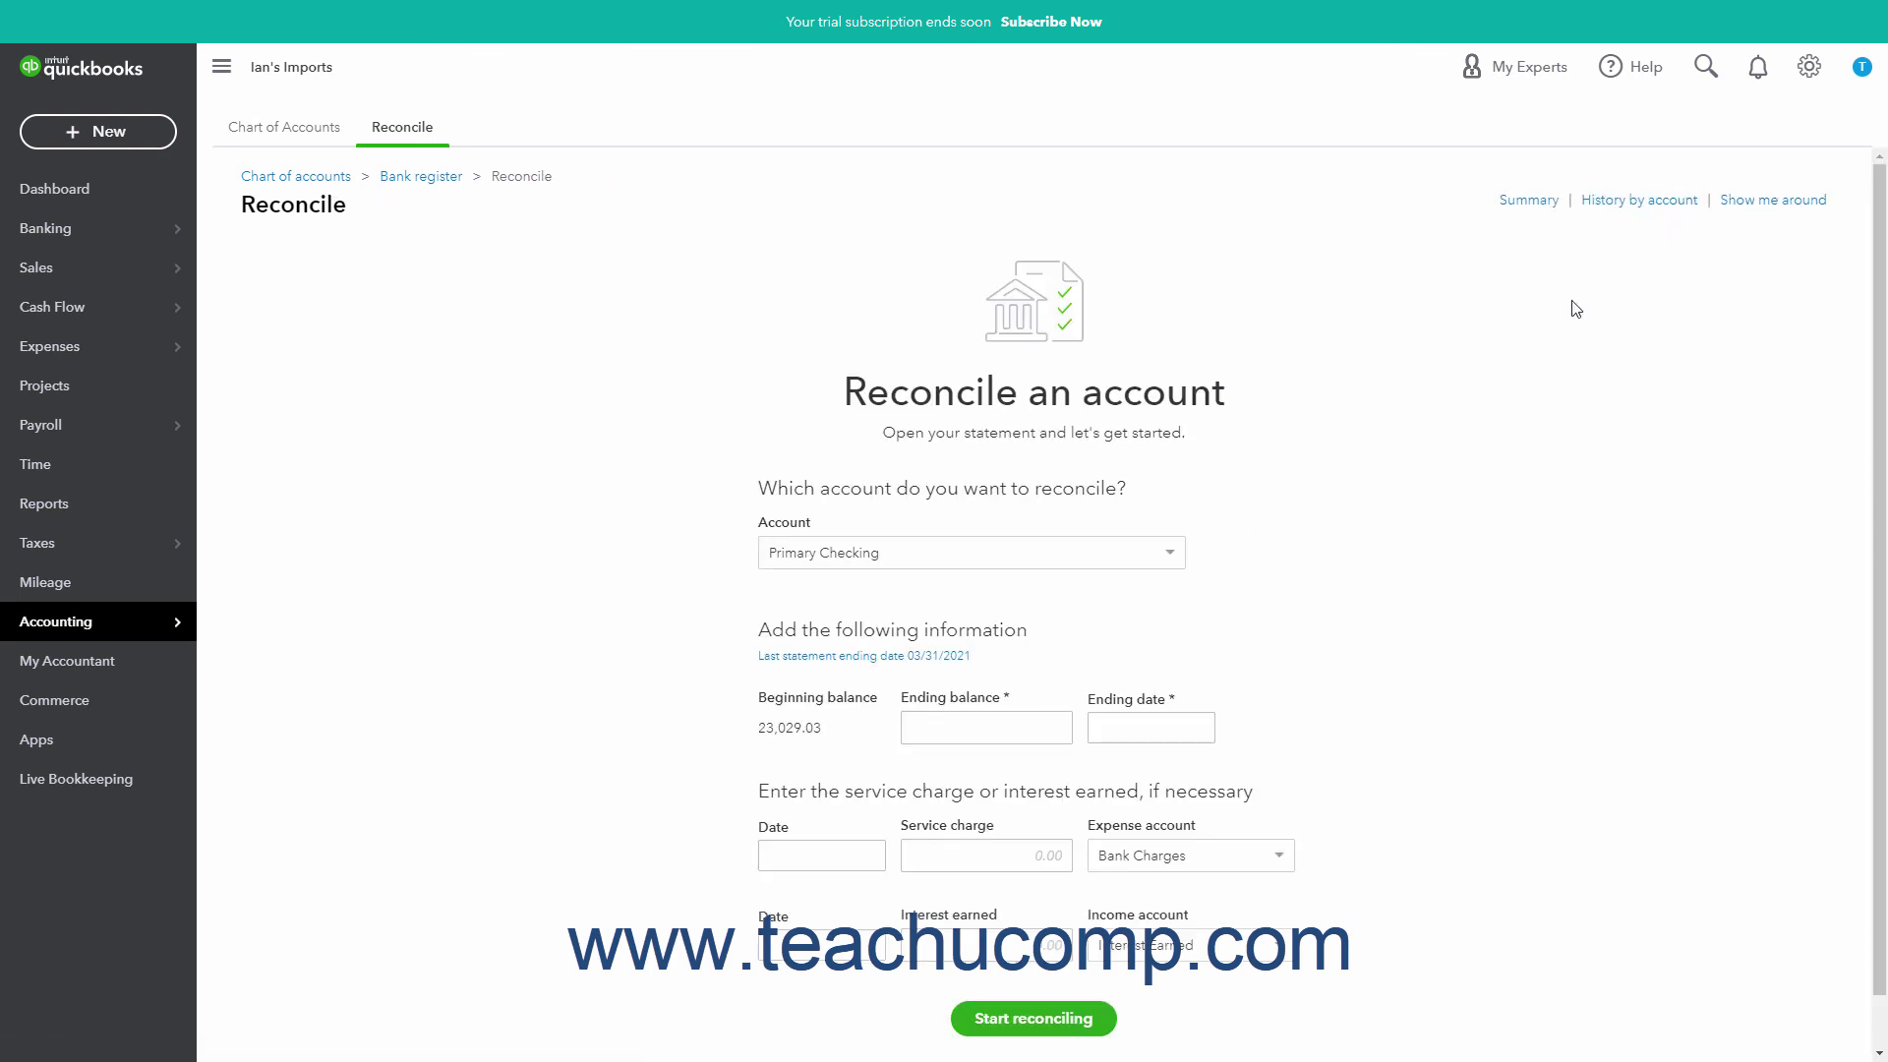
{"action": "left_click", "coordinate": [1628, 202]}
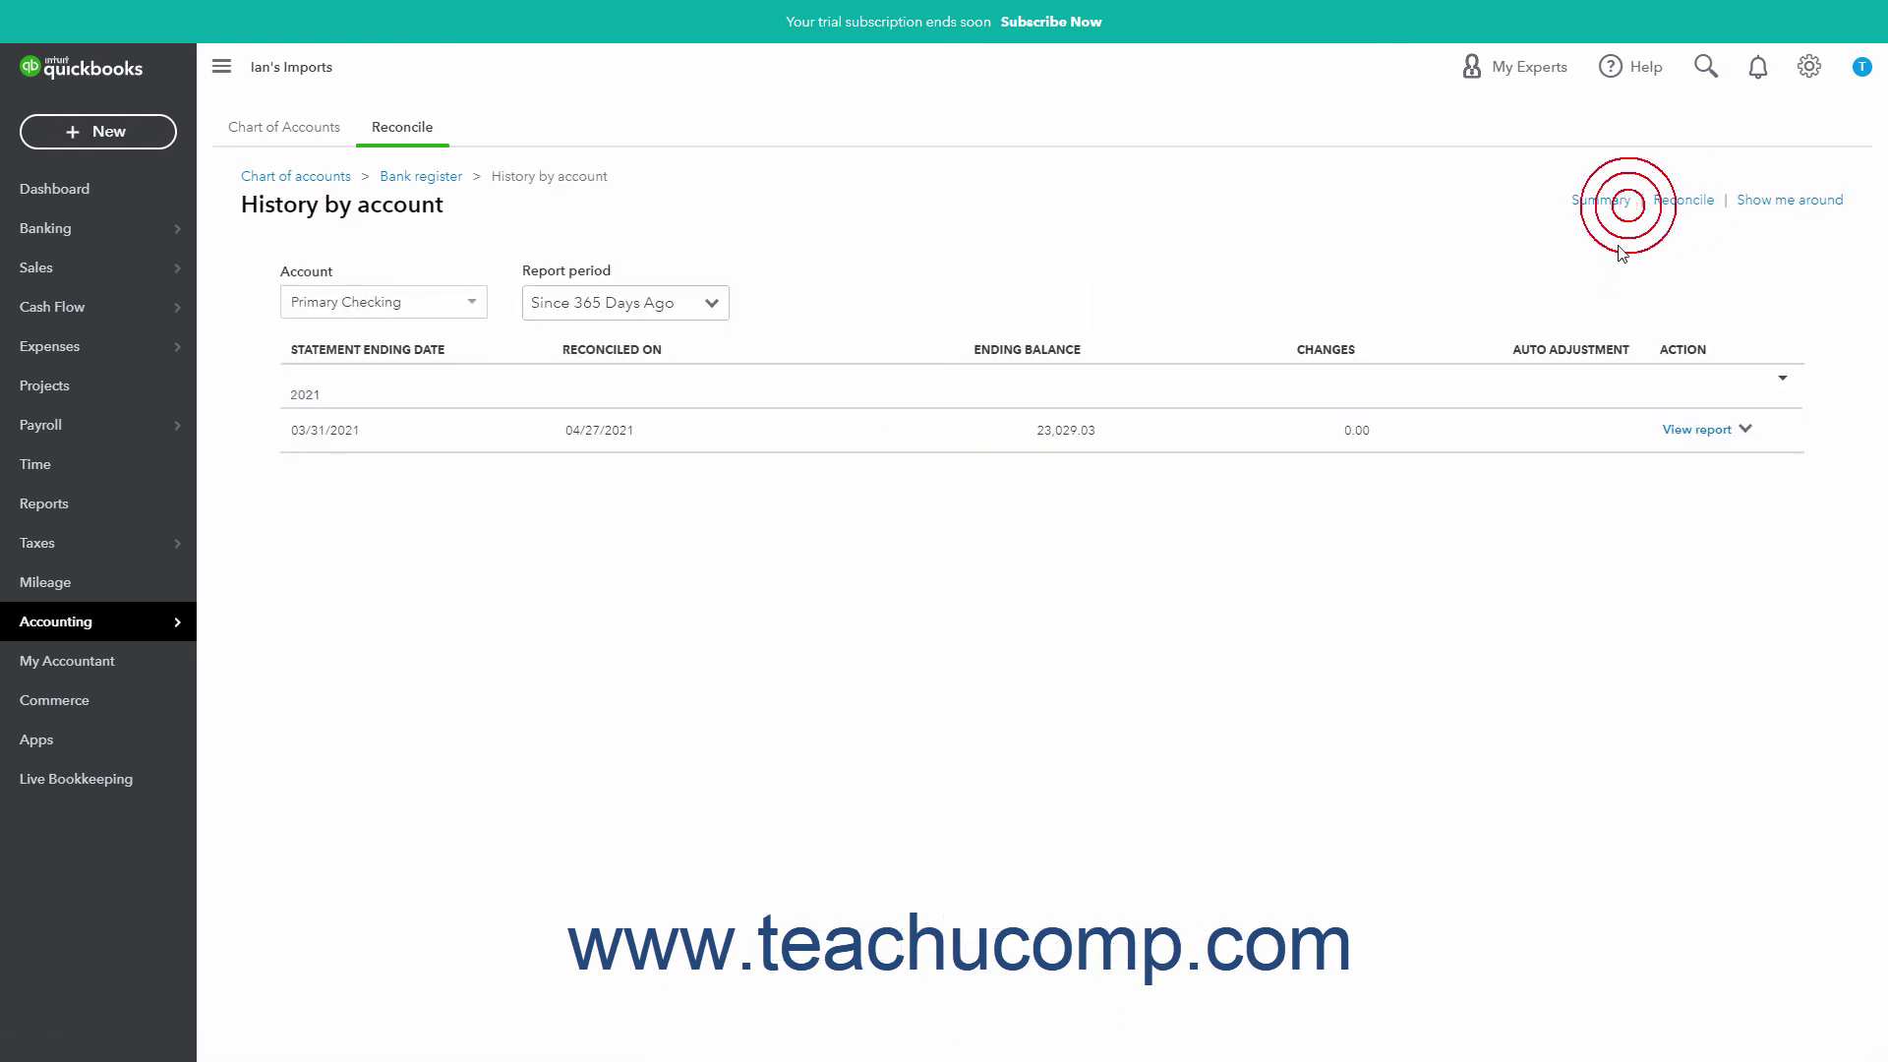
{"action": "left_click", "coordinate": [1685, 203]}
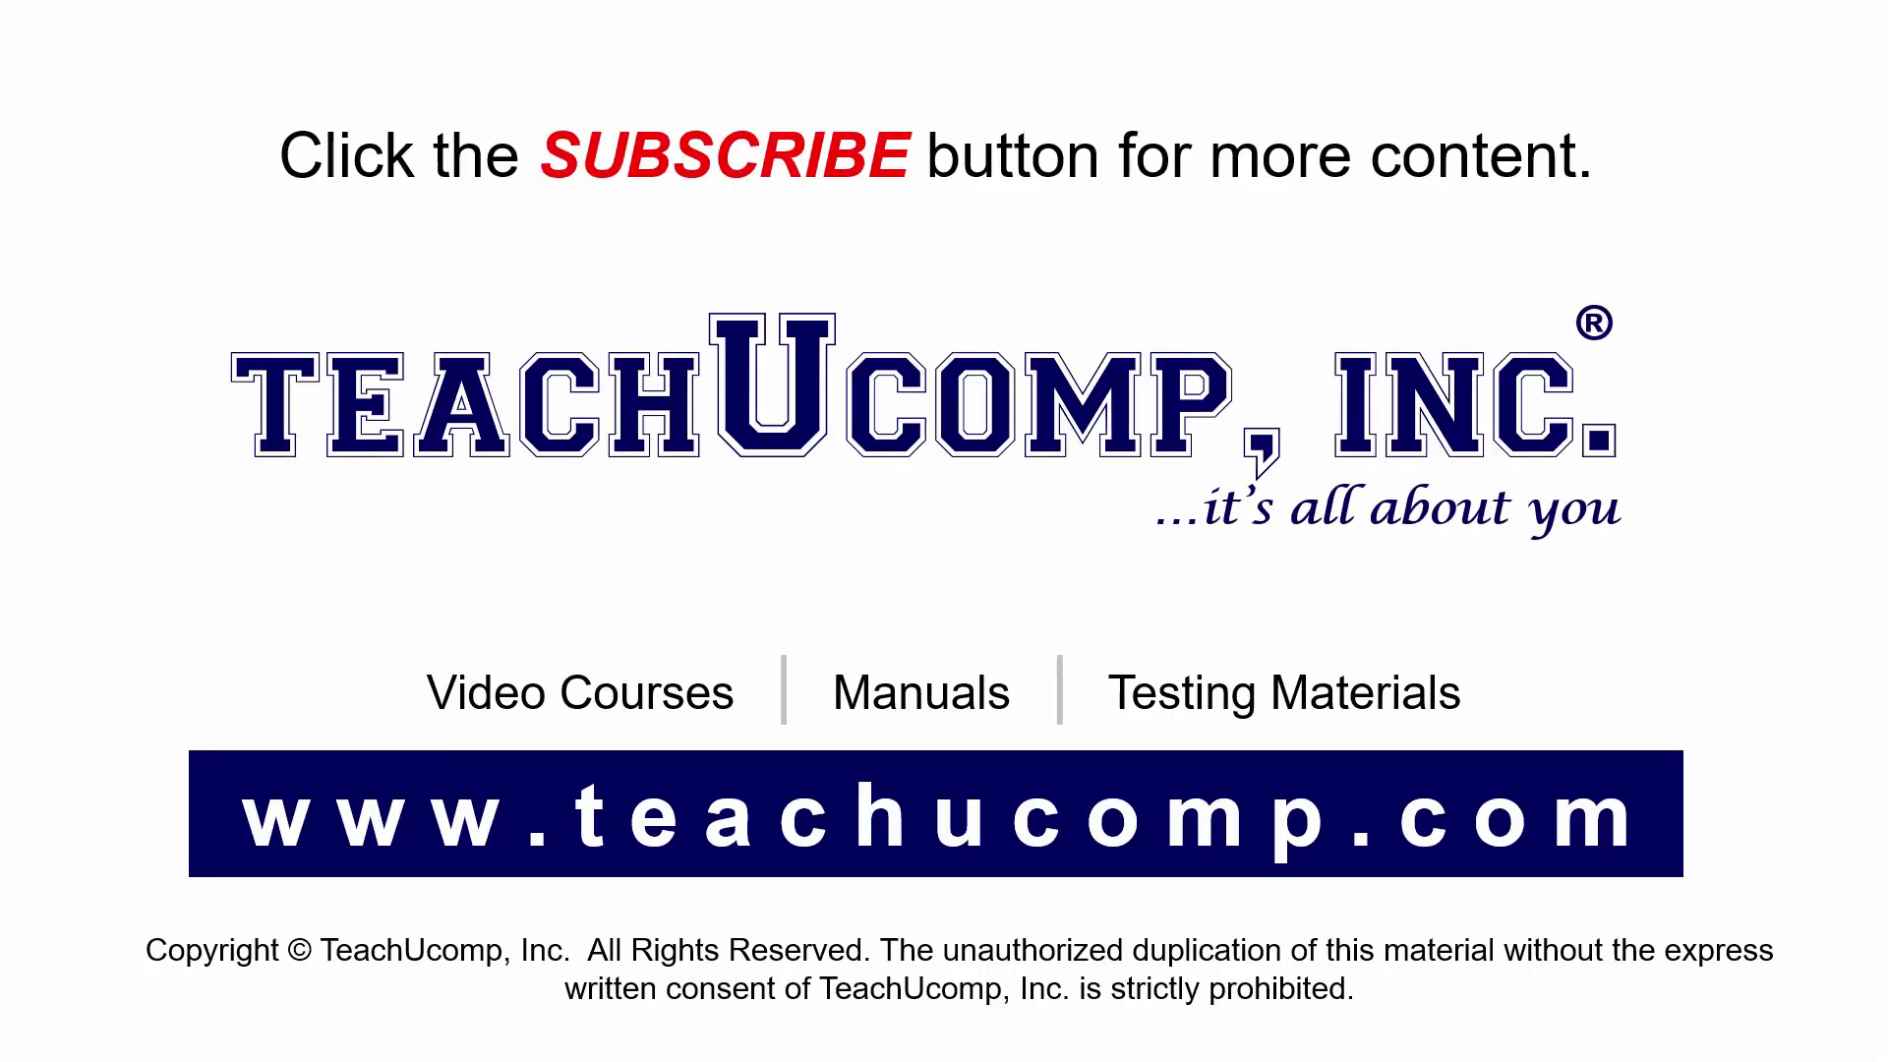